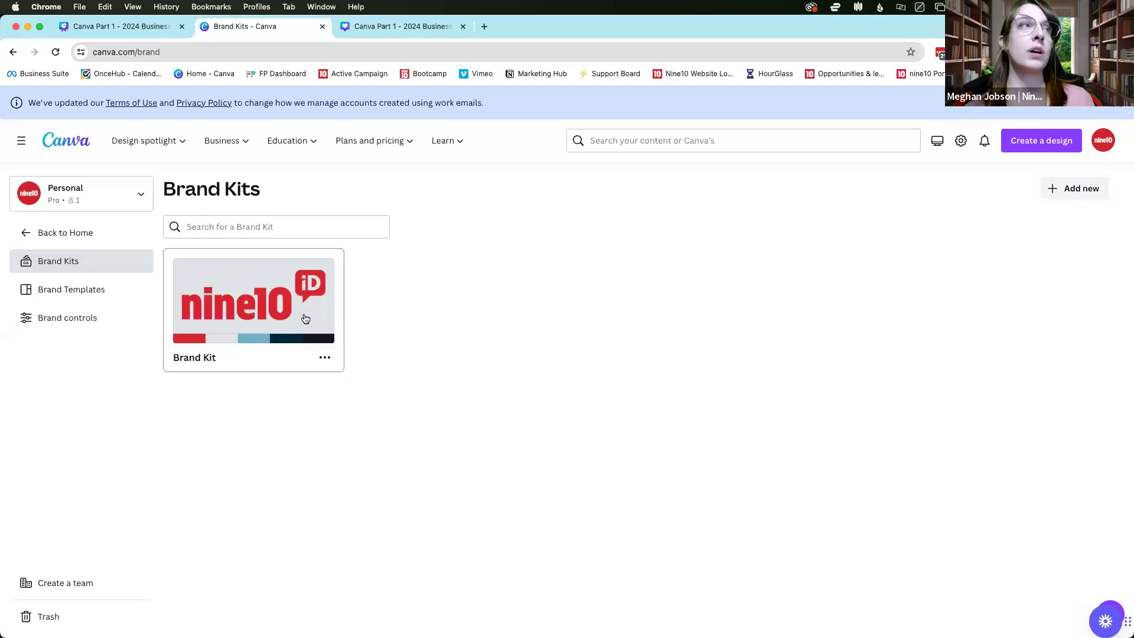
Open the nine10 Brand Kit, collapse its Logos section, and look over the New 2020 Palette colors.
{"action": "left_click", "coordinate": [306, 319]}
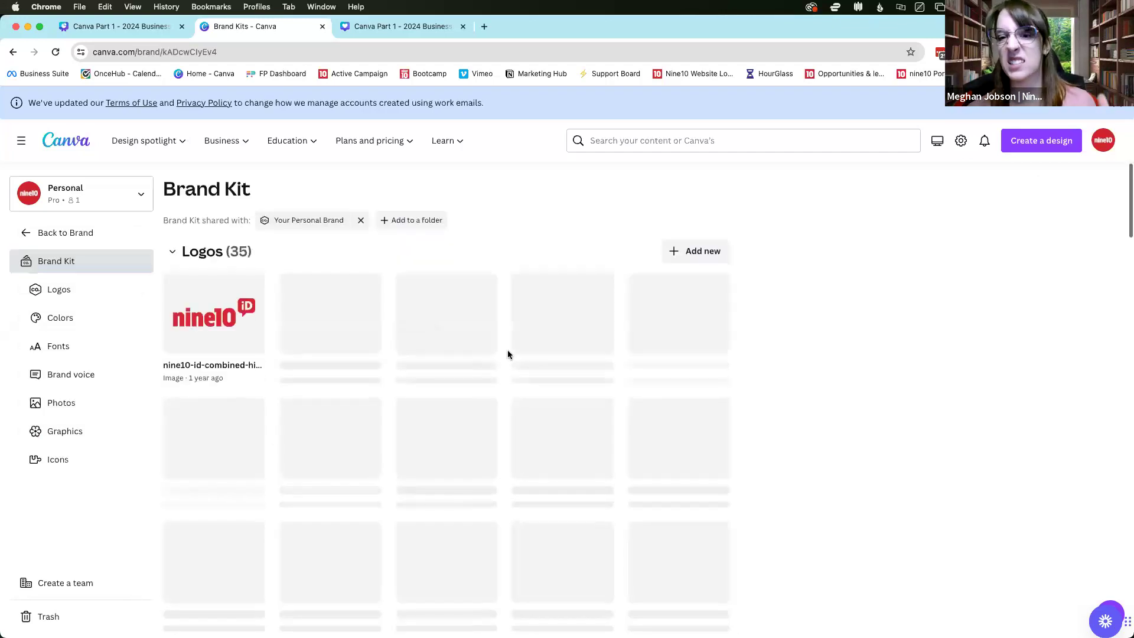
{"action": "left_click", "coordinate": [236, 251]}
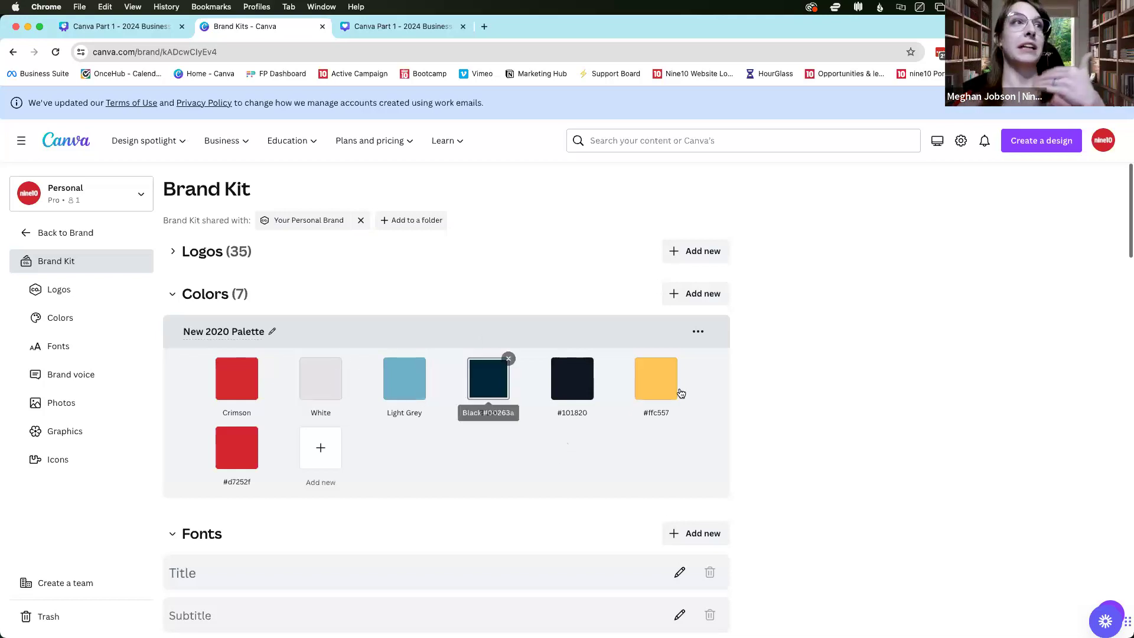
{"action": "scroll", "coordinate": [820, 384], "scroll_direction": "down", "scroll_amount": 1}
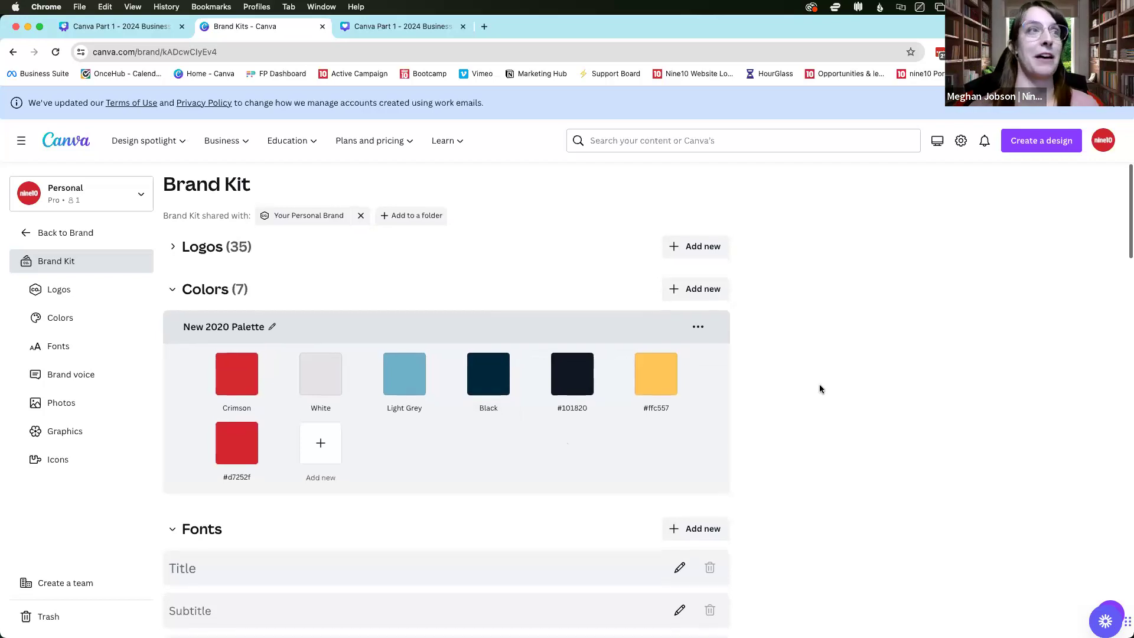
{"action": "scroll", "coordinate": [832, 393], "scroll_direction": "up", "scroll_amount": 1}
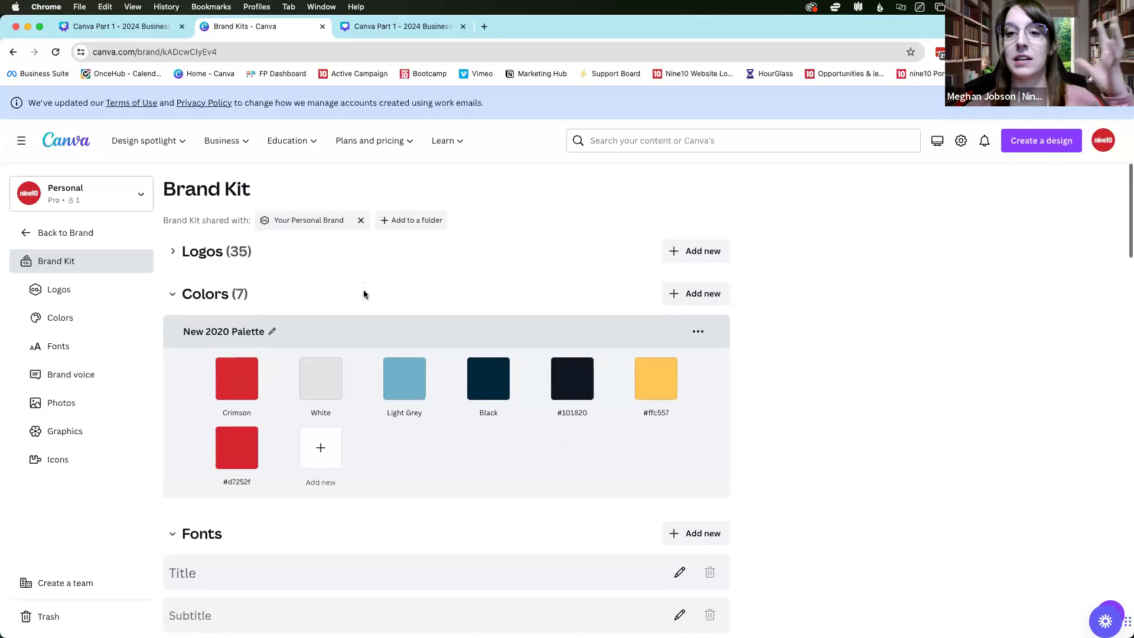
Collapse the Photos section of the Brand Kit and return to the color palette.
{"action": "scroll", "coordinate": [362, 294], "scroll_direction": "down", "scroll_amount": 10}
{"action": "scroll", "coordinate": [365, 328], "scroll_direction": "down", "scroll_amount": 6}
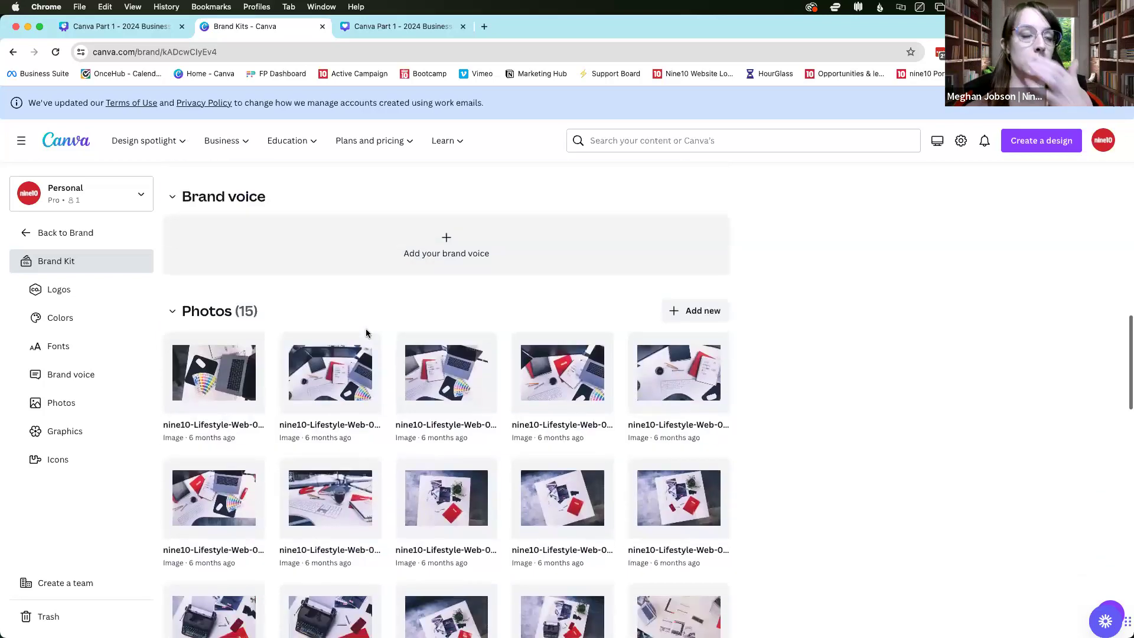
{"action": "left_click", "coordinate": [202, 313]}
{"action": "scroll", "coordinate": [405, 423], "scroll_direction": "up", "scroll_amount": 15}
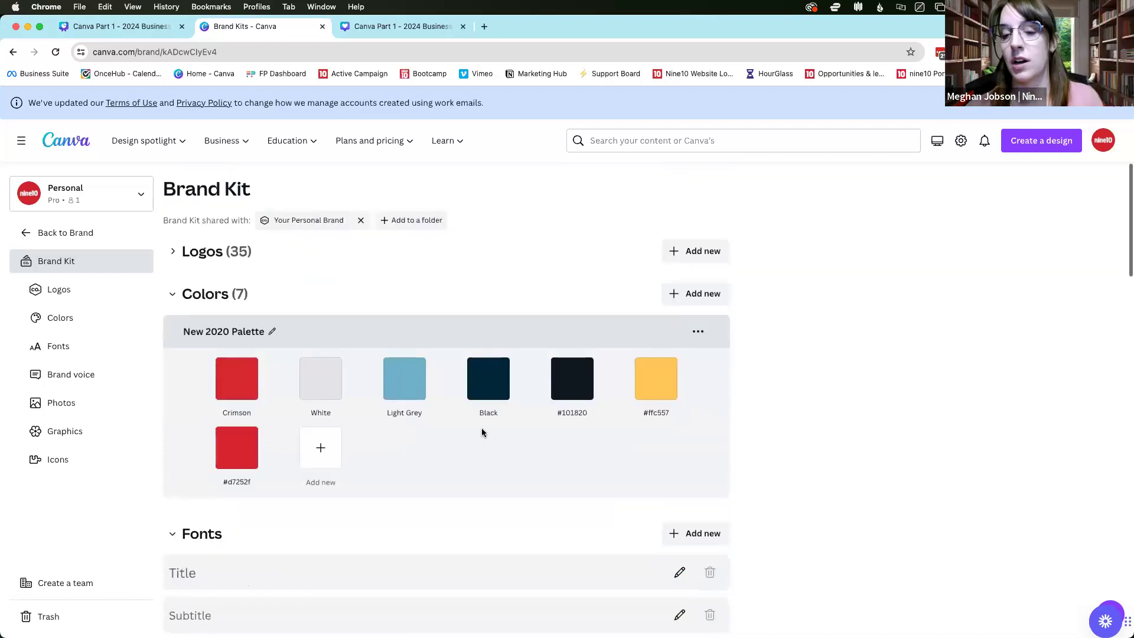
{"action": "scroll", "coordinate": [483, 432], "scroll_direction": "down", "scroll_amount": 2}
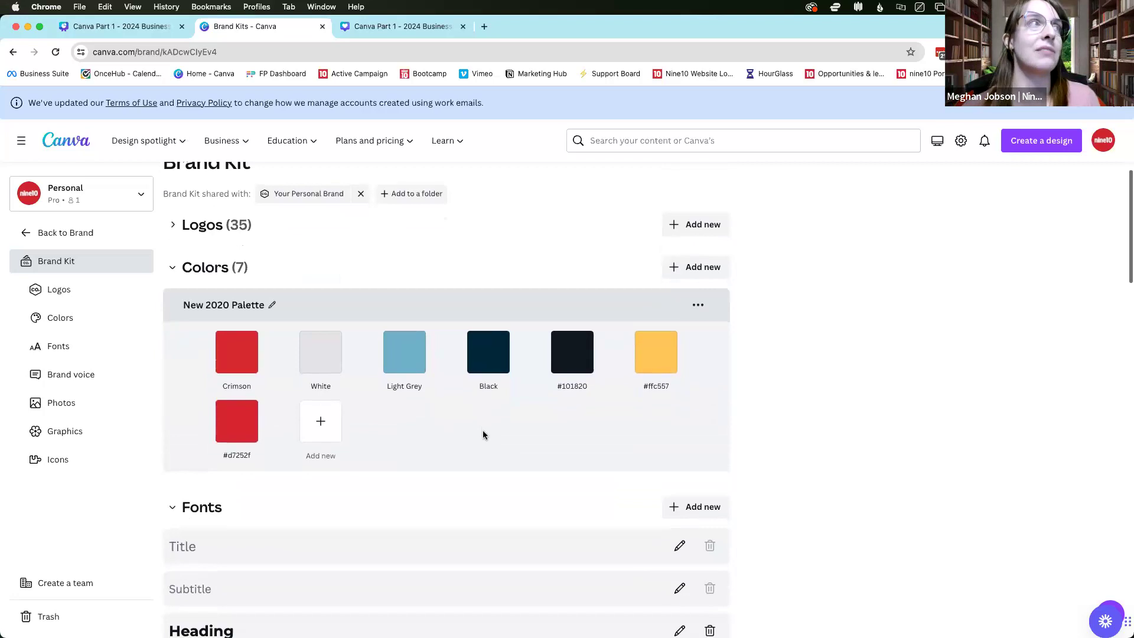
{"action": "scroll", "coordinate": [483, 434], "scroll_direction": "up", "scroll_amount": 1}
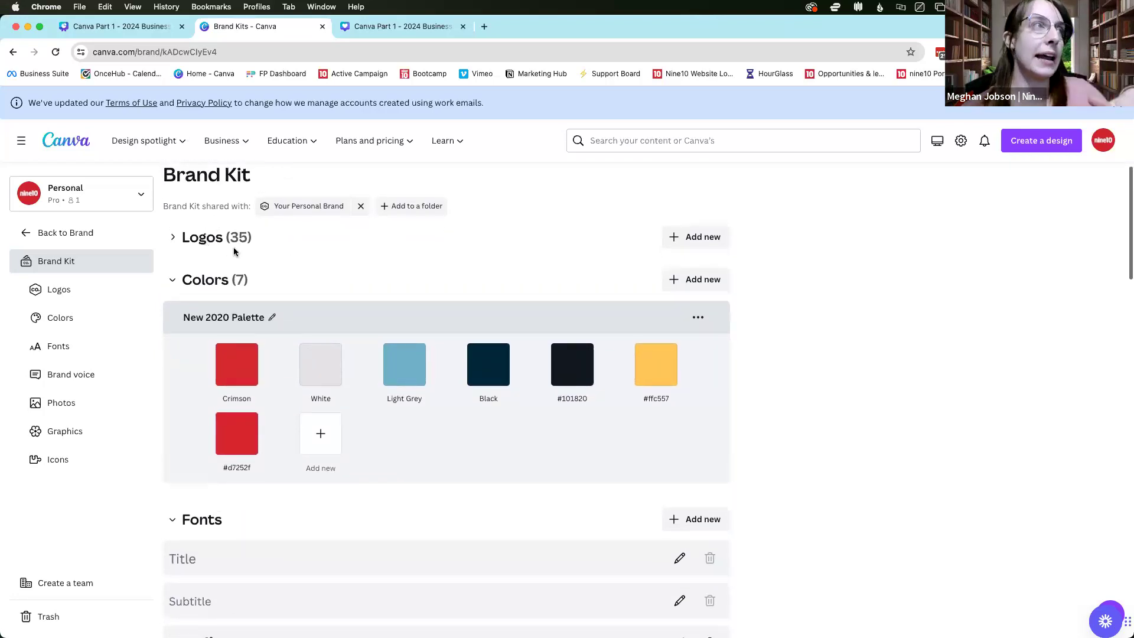
Expand the Logos section, look through the logo variations, and collapse the section again.
{"action": "left_click", "coordinate": [206, 239]}
{"action": "scroll", "coordinate": [498, 556], "scroll_direction": "down", "scroll_amount": 5}
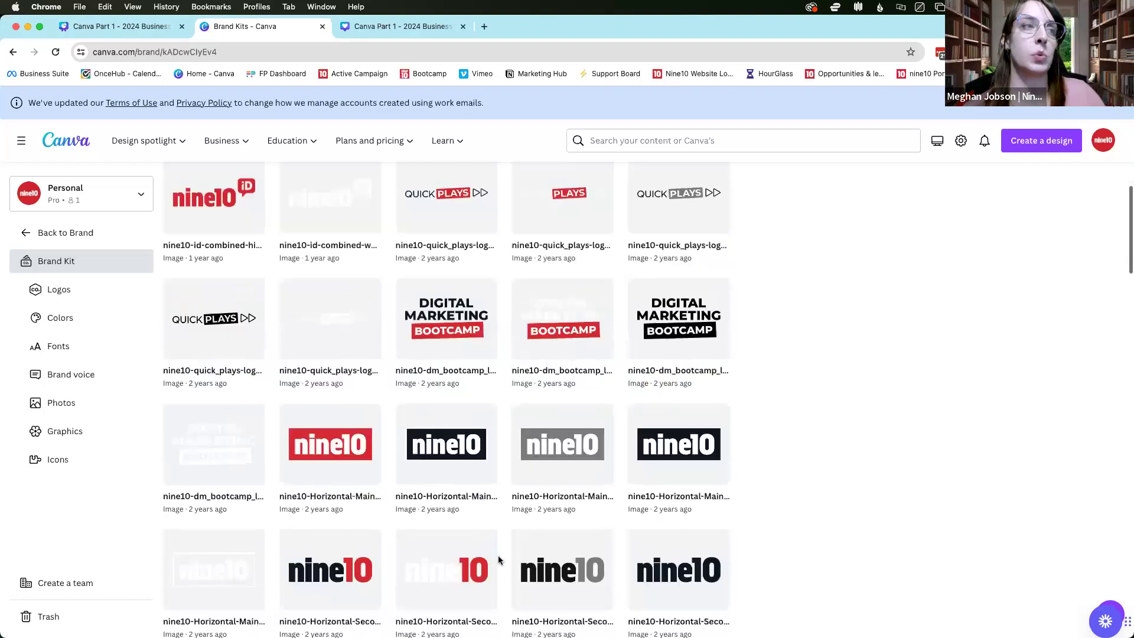
{"action": "scroll", "coordinate": [270, 285], "scroll_direction": "up", "scroll_amount": 5}
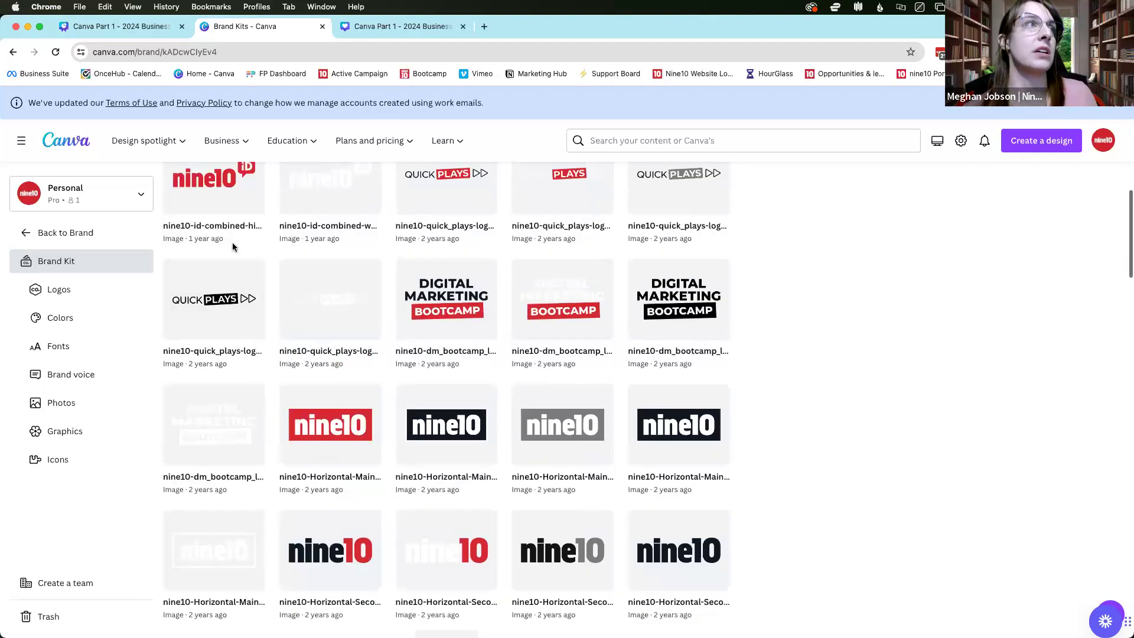
{"action": "left_click", "coordinate": [204, 258]}
{"action": "scroll", "coordinate": [354, 314], "scroll_direction": "down", "scroll_amount": 2}
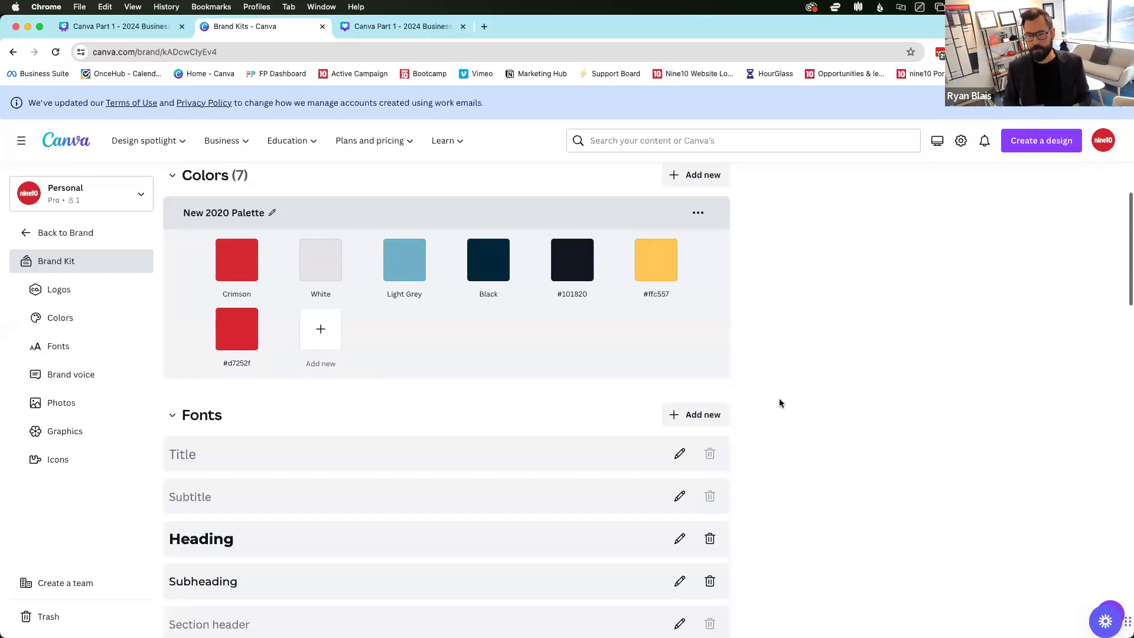
{"action": "mouse_move", "coordinate": [326, 257]}
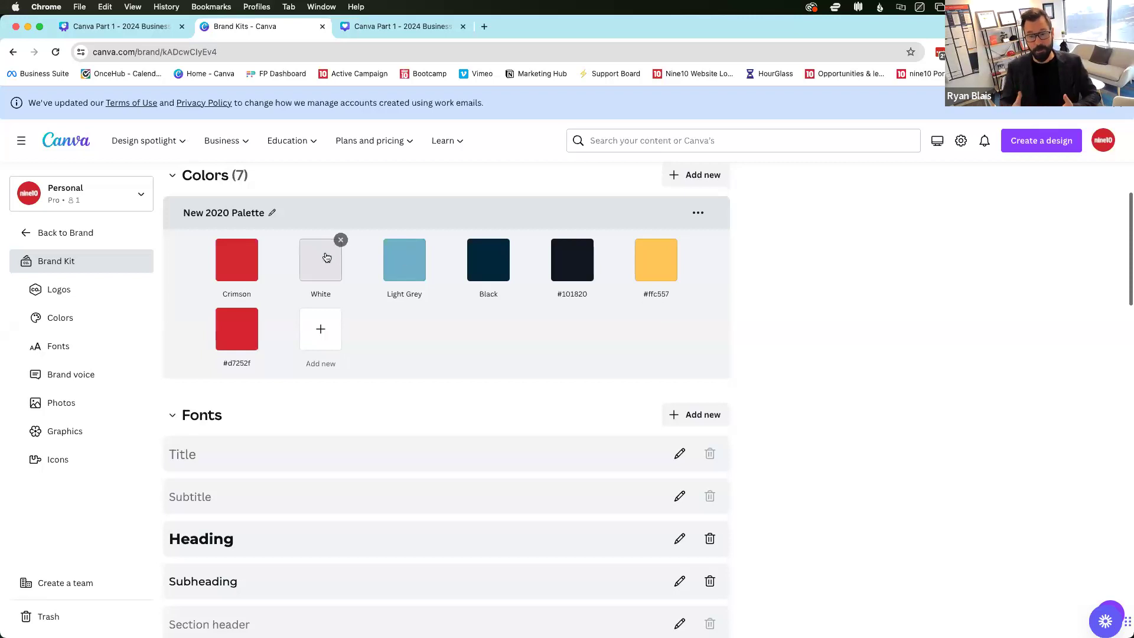
{"action": "left_click", "coordinate": [46, 233]}
{"action": "left_click", "coordinate": [1069, 190]}
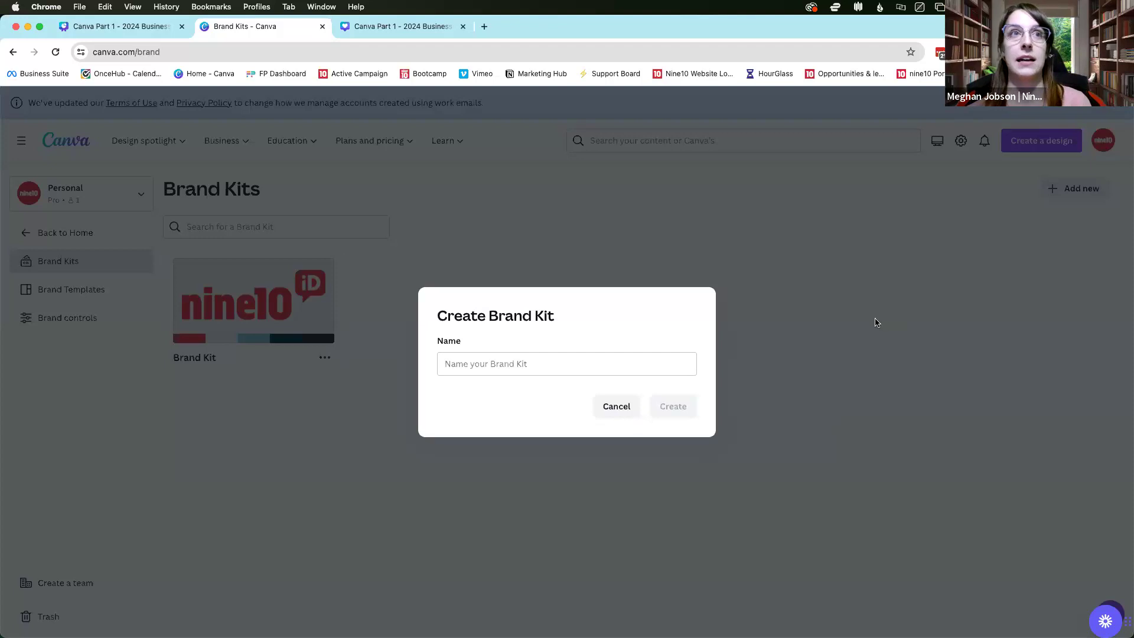
{"action": "left_click", "coordinate": [628, 412]}
{"action": "left_click", "coordinate": [1072, 190]}
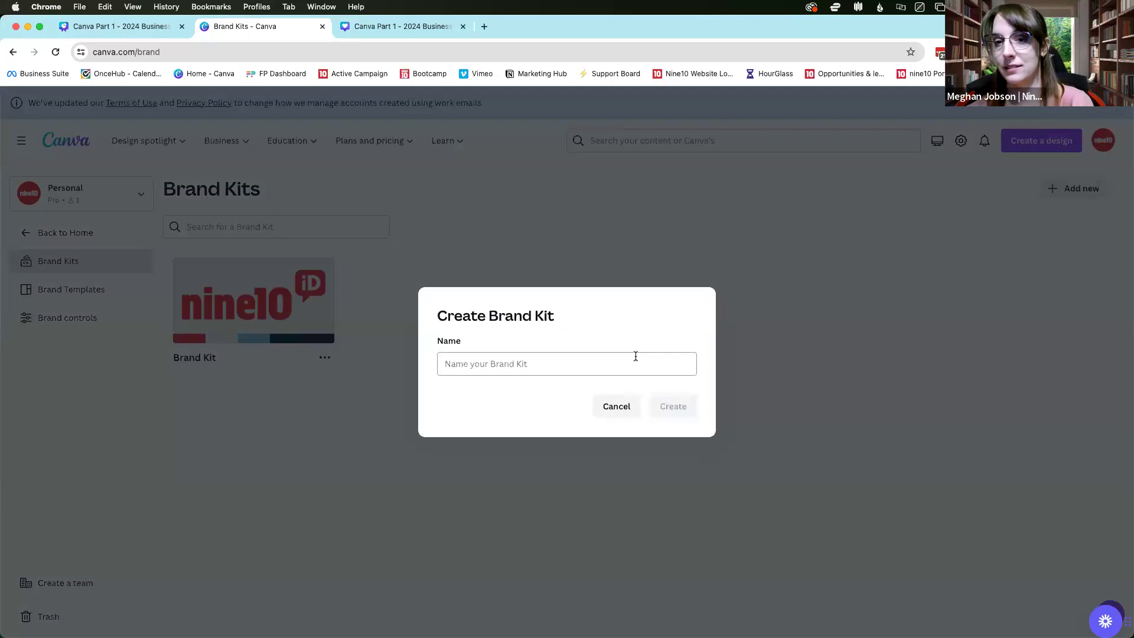
{"action": "left_click", "coordinate": [617, 406]}
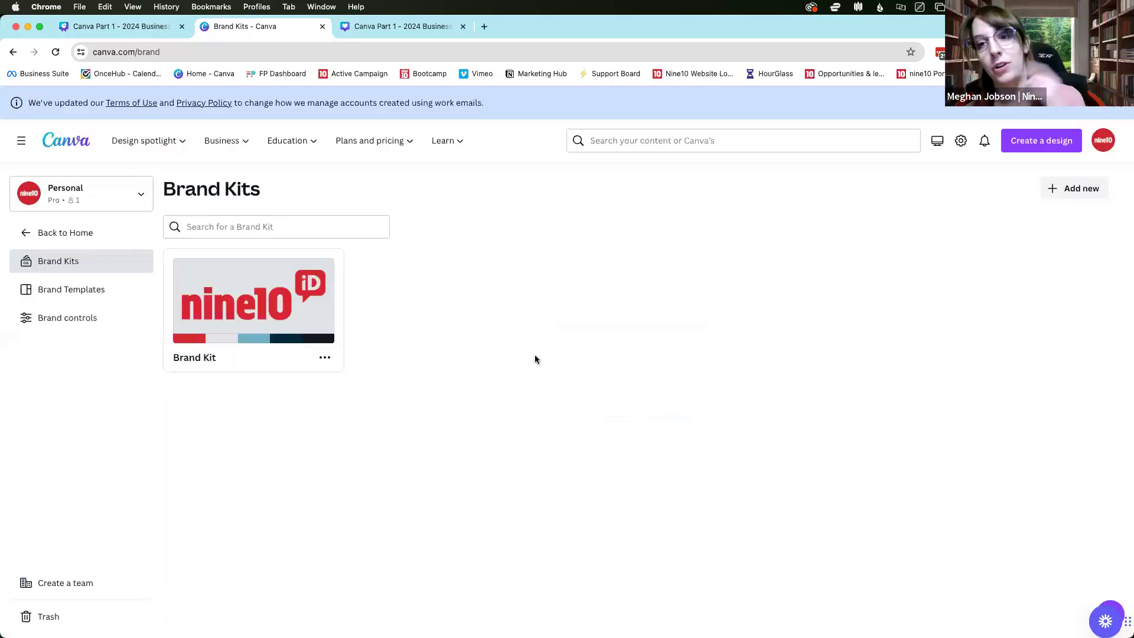
{"action": "left_click", "coordinate": [293, 330]}
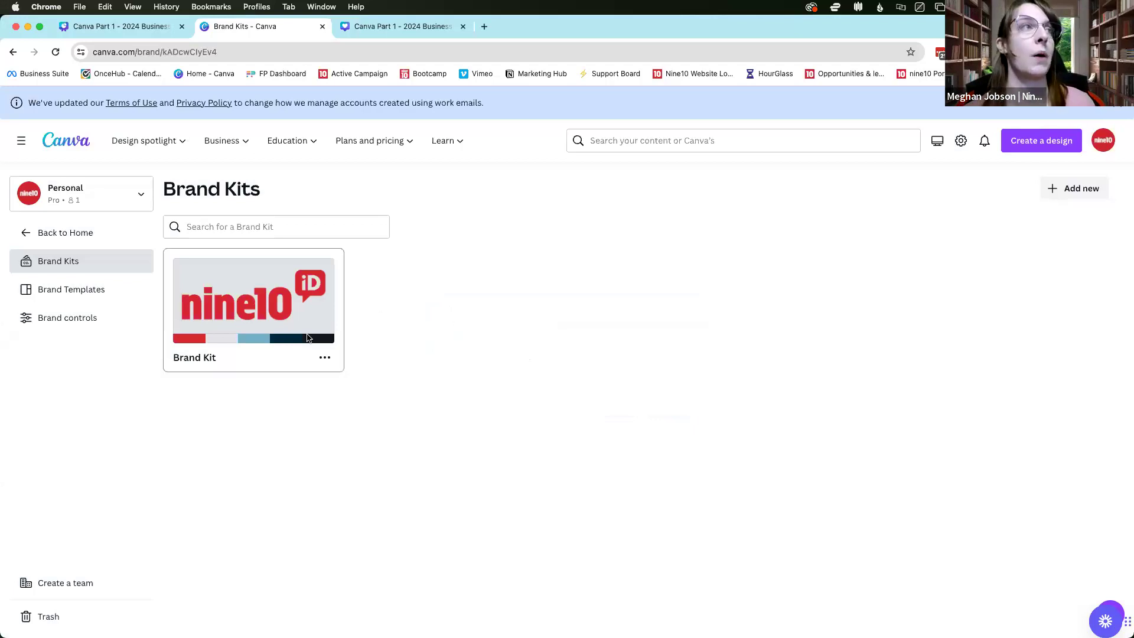
Review the Brand Kit's font styles, from Title to Caption, and its Brand voice section.
{"action": "scroll", "coordinate": [815, 429], "scroll_direction": "down", "scroll_amount": 5}
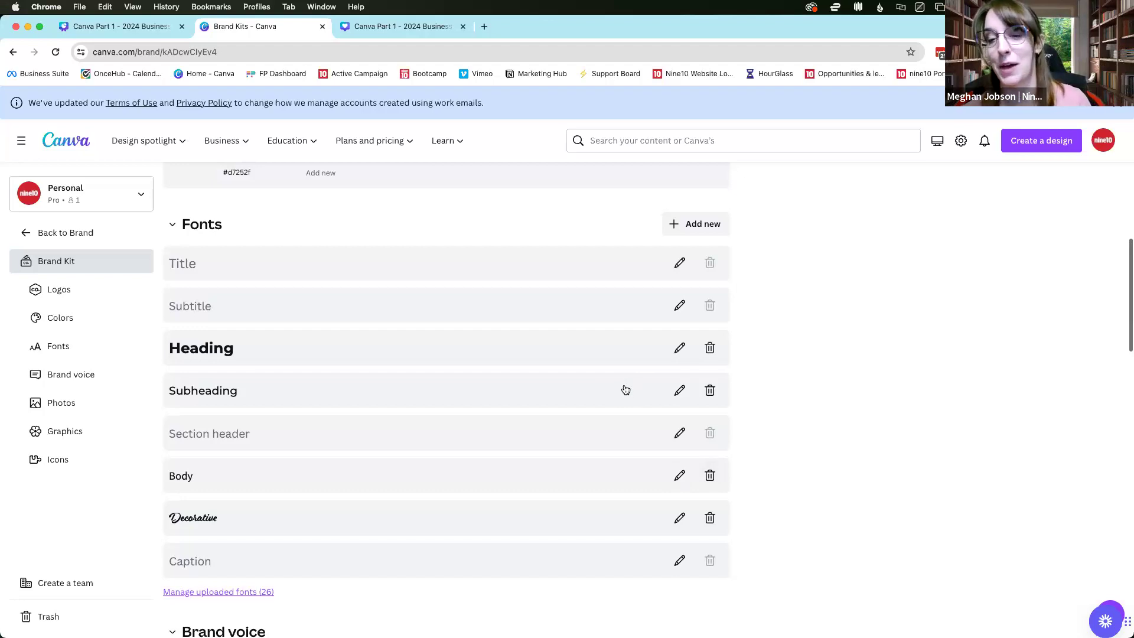
{"action": "scroll", "coordinate": [461, 387], "scroll_direction": "down", "scroll_amount": 5}
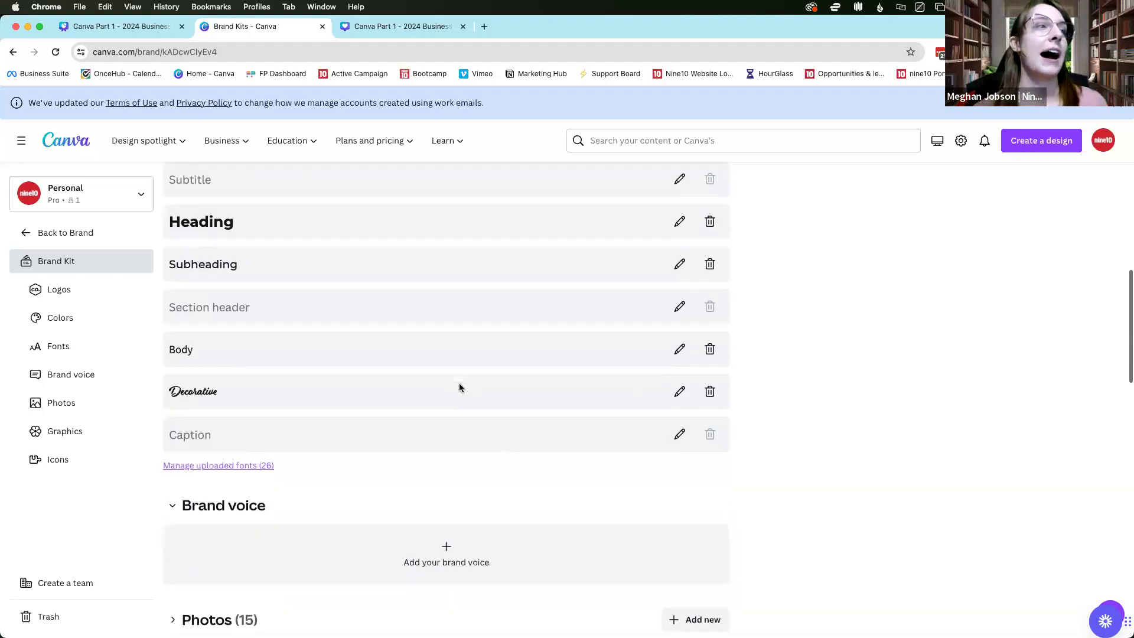
{"action": "scroll", "coordinate": [462, 388], "scroll_direction": "down", "scroll_amount": 1}
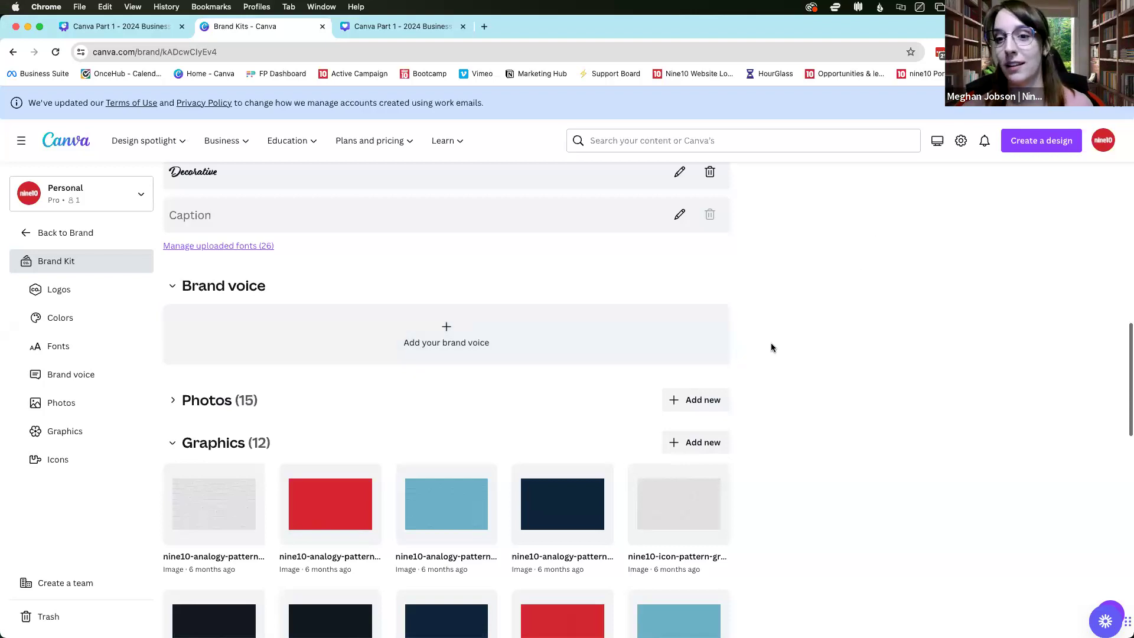
Look through the brand patterns and textures under Graphics and the illustrations under Icons.
{"action": "scroll", "coordinate": [770, 346], "scroll_direction": "down", "scroll_amount": 3}
{"action": "scroll", "coordinate": [771, 348], "scroll_direction": "down", "scroll_amount": 5}
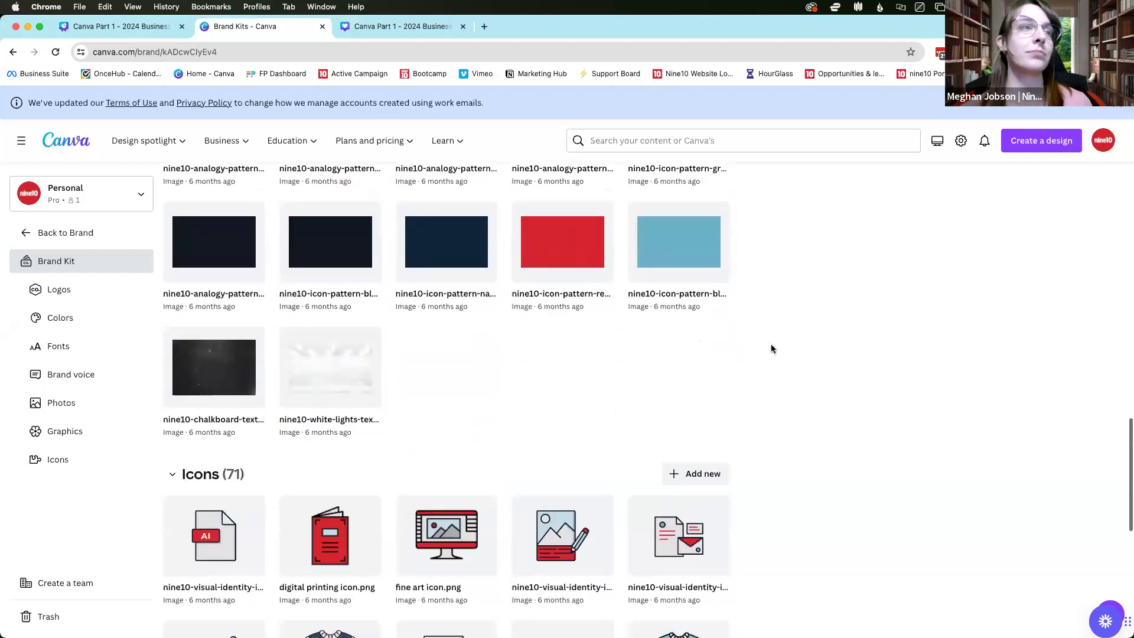
{"action": "scroll", "coordinate": [433, 346], "scroll_direction": "down", "scroll_amount": 3}
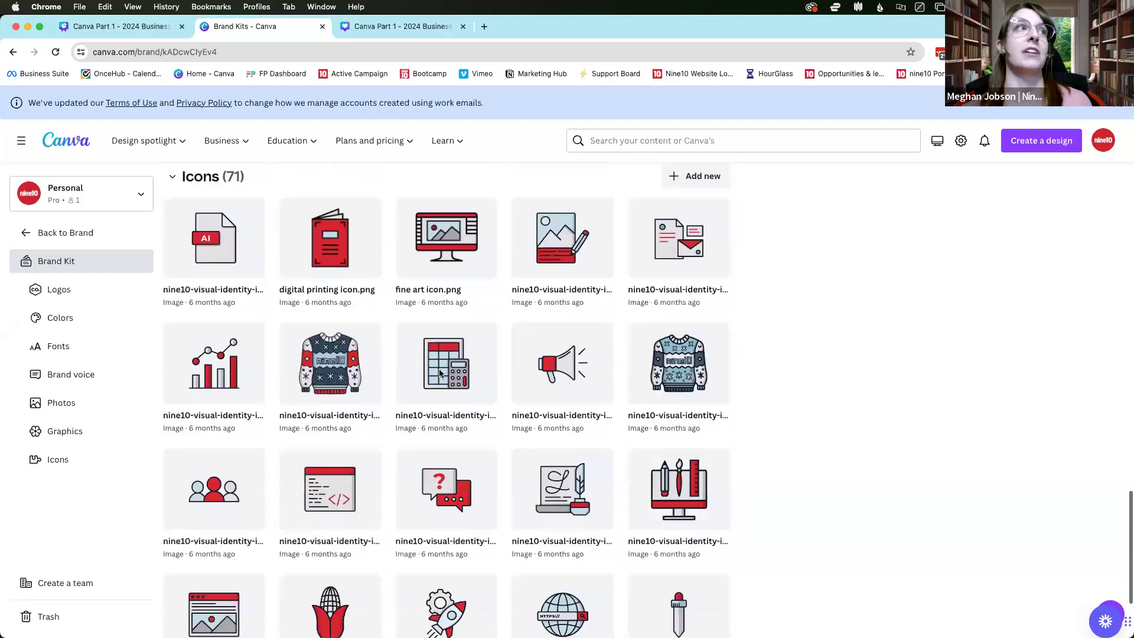
{"action": "scroll", "coordinate": [591, 412], "scroll_direction": "up", "scroll_amount": 6}
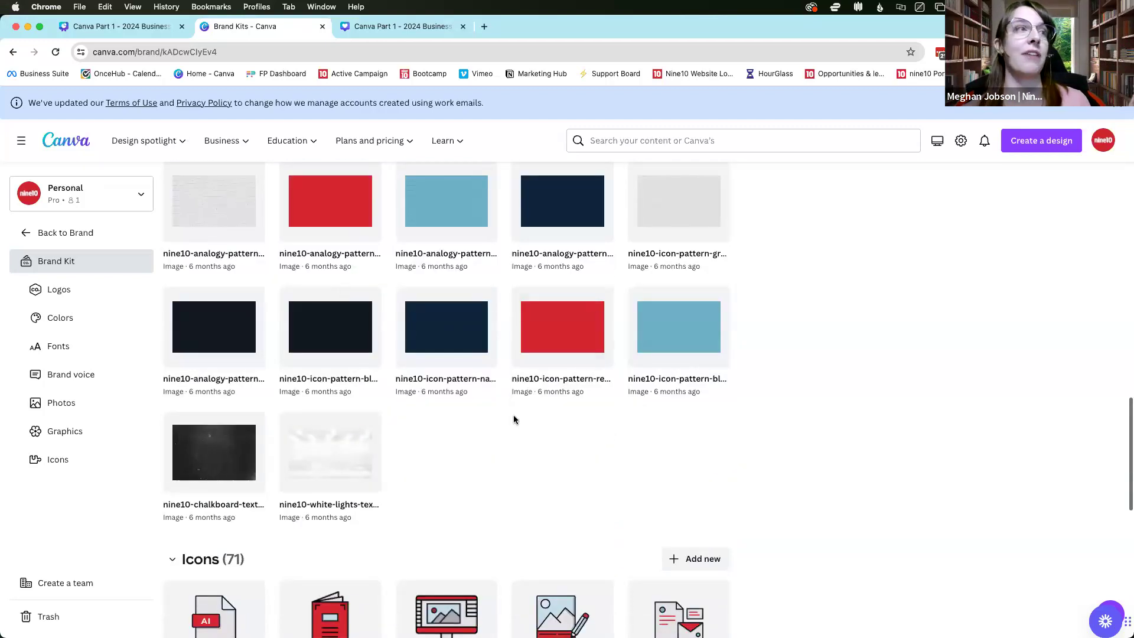
{"action": "scroll", "coordinate": [590, 412], "scroll_direction": "up", "scroll_amount": 3}
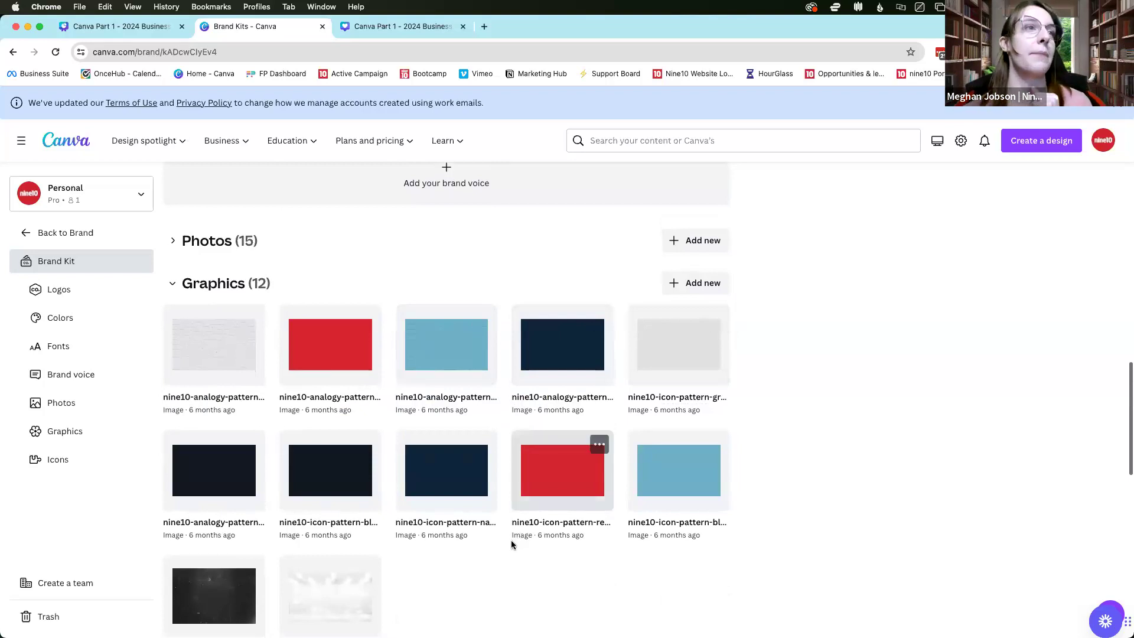
{"action": "scroll", "coordinate": [512, 542], "scroll_direction": "down", "scroll_amount": 2}
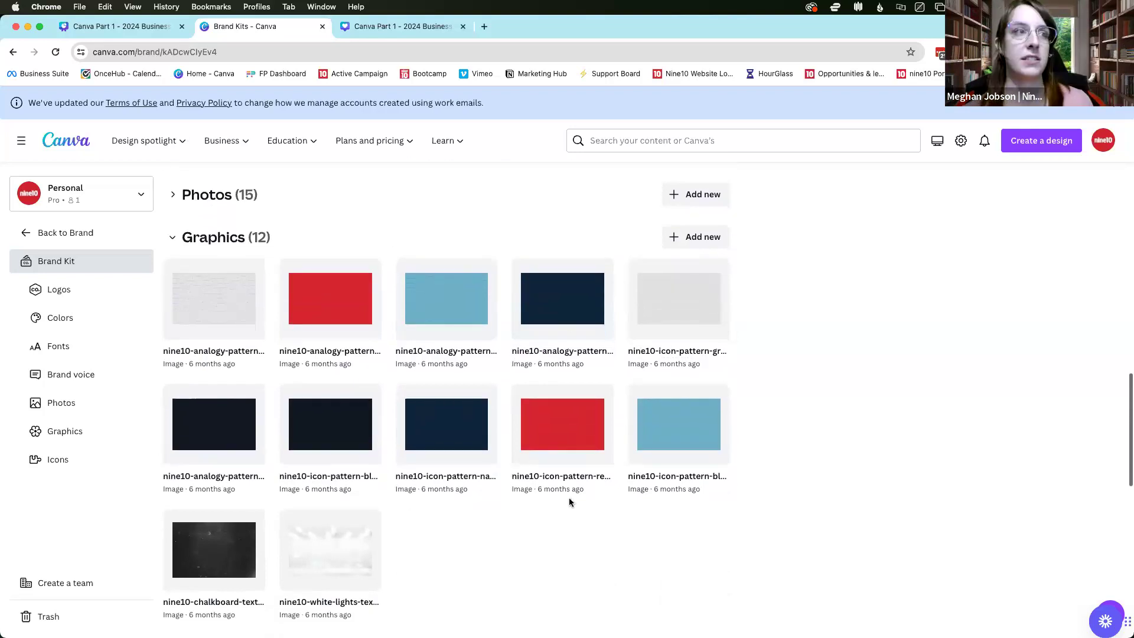
{"action": "scroll", "coordinate": [541, 509], "scroll_direction": "down", "scroll_amount": 10}
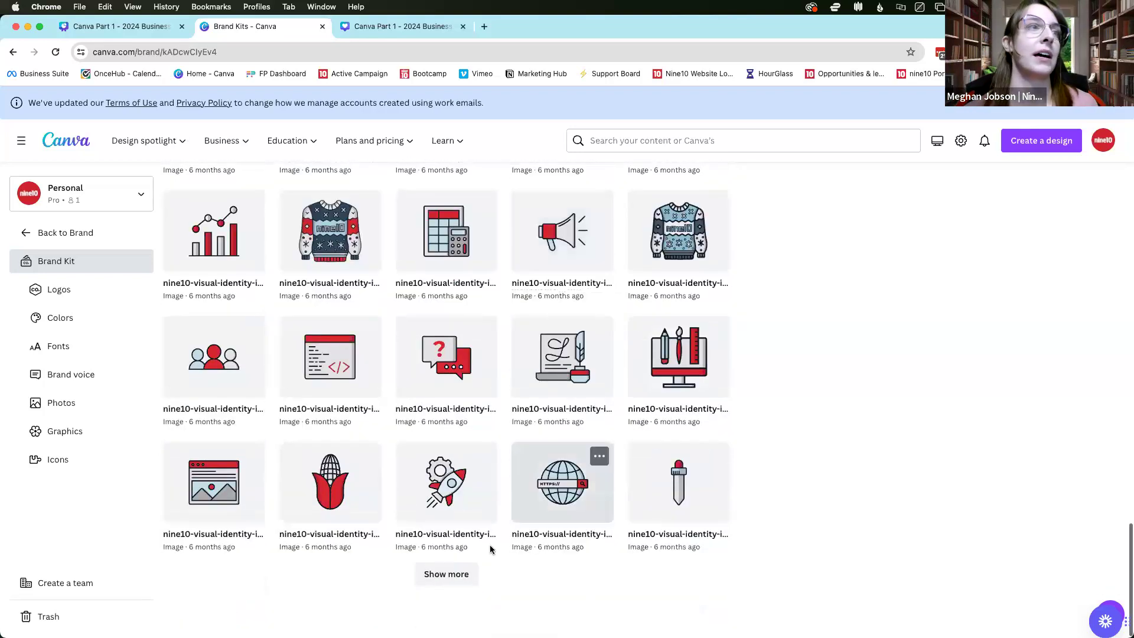
{"action": "scroll", "coordinate": [472, 530], "scroll_direction": "up", "scroll_amount": 15}
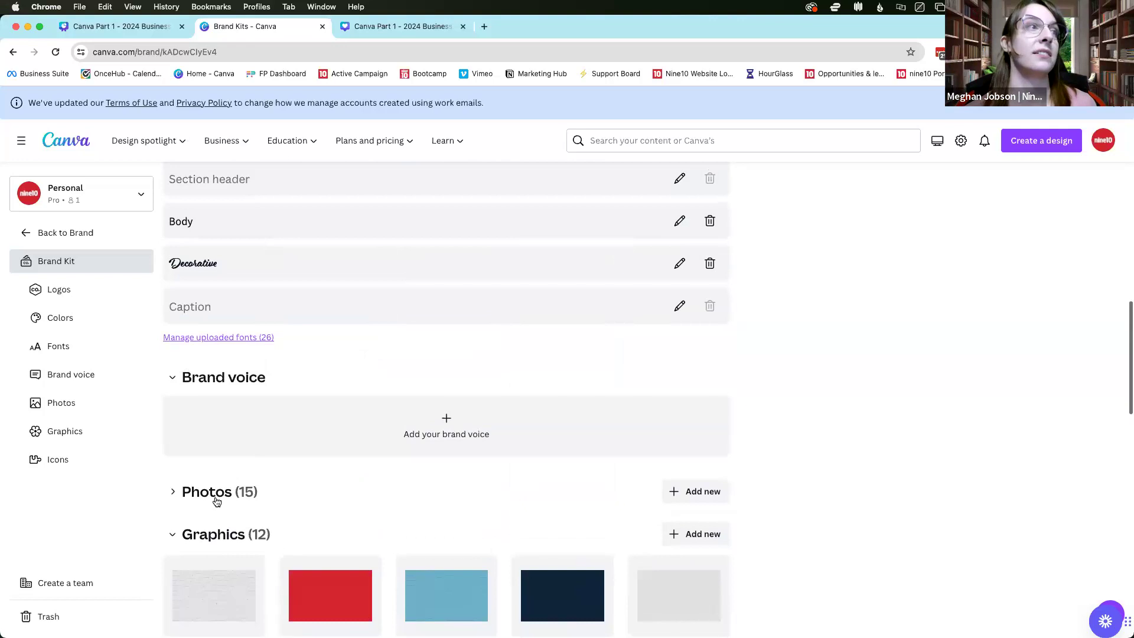
Expand the Photos section, look through the lifestyle photos, and return to the Brand voice area.
{"action": "left_click", "coordinate": [216, 501]}
{"action": "scroll", "coordinate": [340, 494], "scroll_direction": "down", "scroll_amount": 3}
{"action": "scroll", "coordinate": [341, 494], "scroll_direction": "down", "scroll_amount": 7}
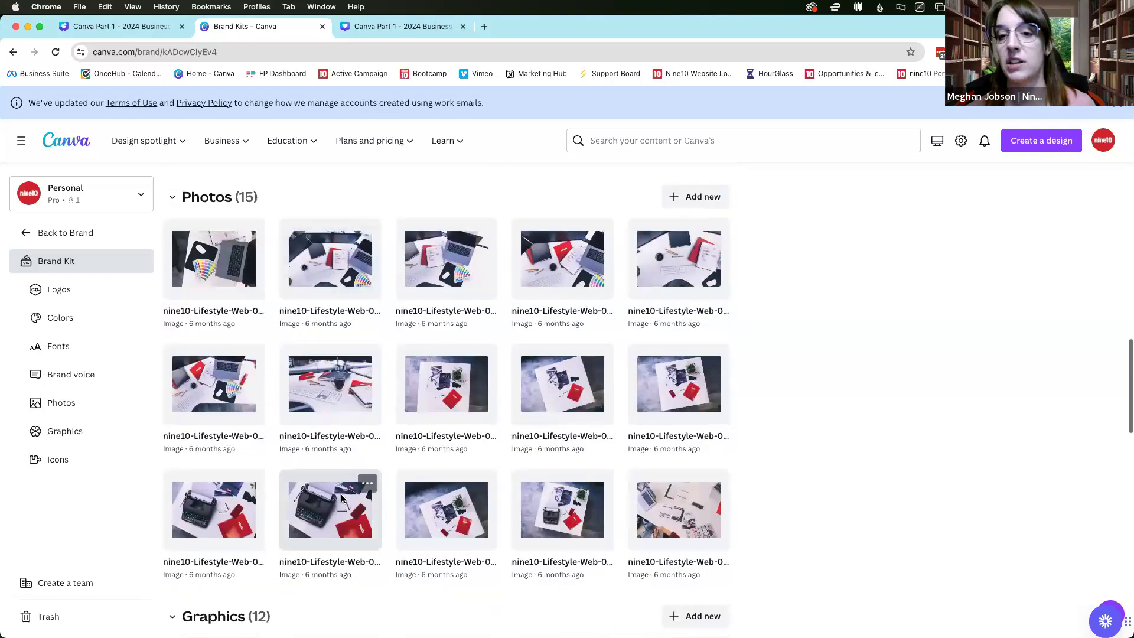
{"action": "scroll", "coordinate": [425, 402], "scroll_direction": "up", "scroll_amount": 2}
{"action": "scroll", "coordinate": [427, 403], "scroll_direction": "up", "scroll_amount": 2}
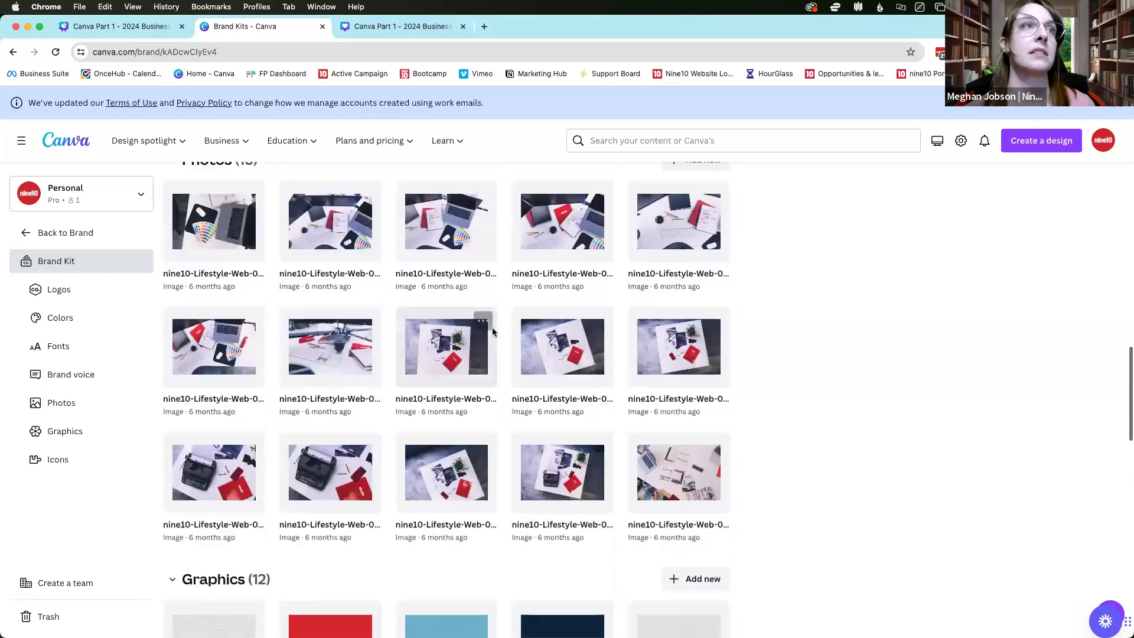
{"action": "scroll", "coordinate": [500, 466], "scroll_direction": "up", "scroll_amount": 4}
{"action": "scroll", "coordinate": [499, 467], "scroll_direction": "up", "scroll_amount": 2}
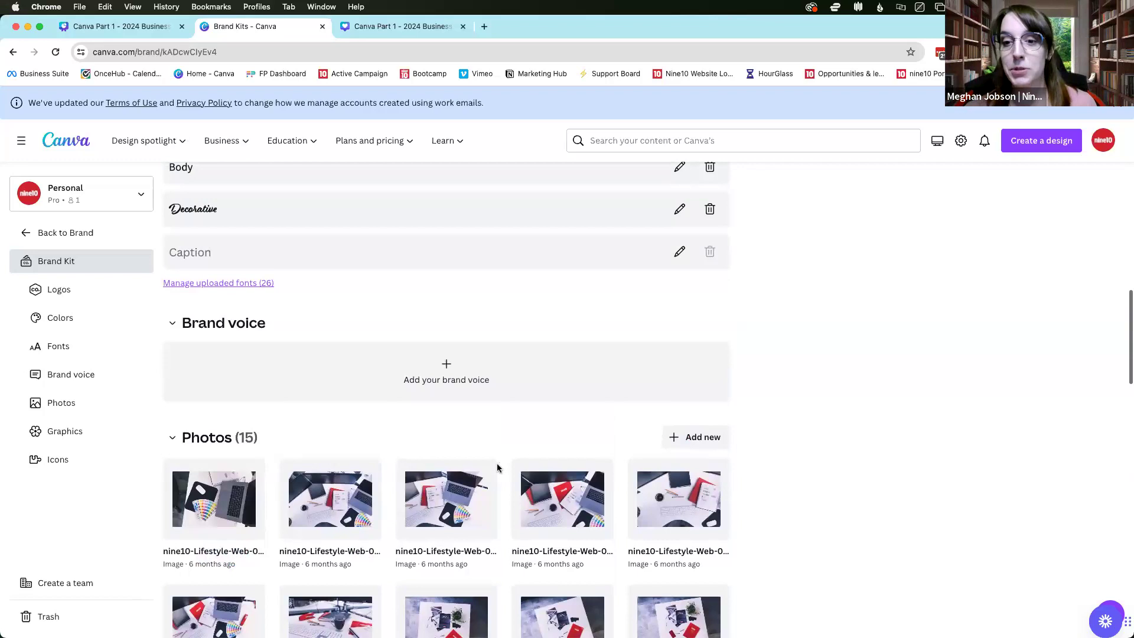
{"action": "mouse_move", "coordinate": [496, 470]}
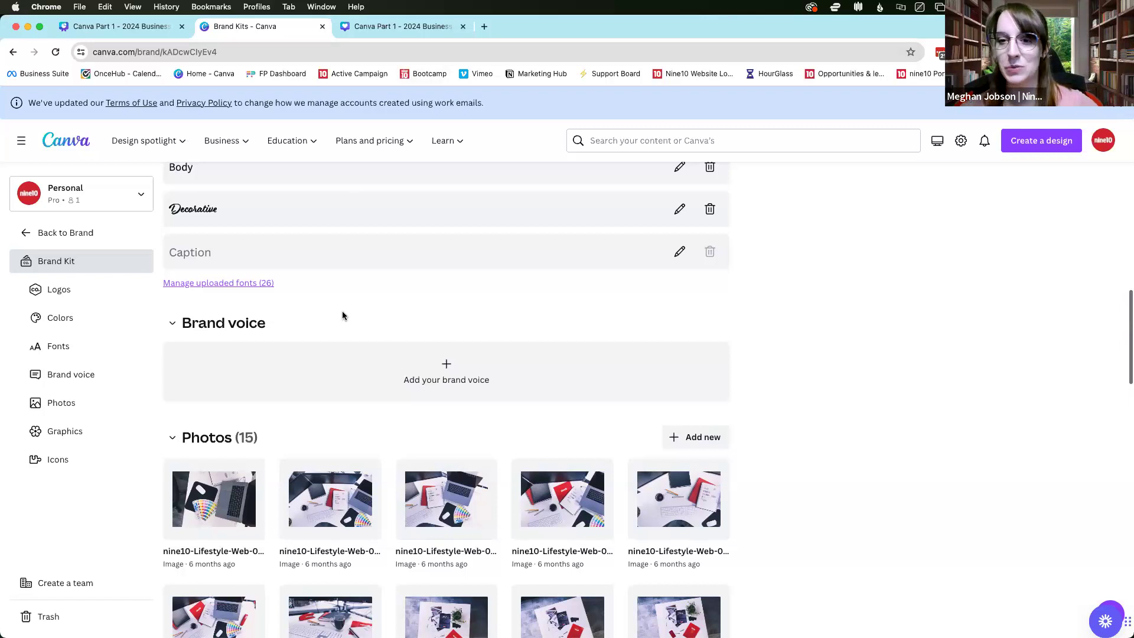
Switch to the open Canva Part 1 webinar design and duplicate page 1, the post with the Register Now banner.
{"action": "left_click", "coordinate": [401, 27]}
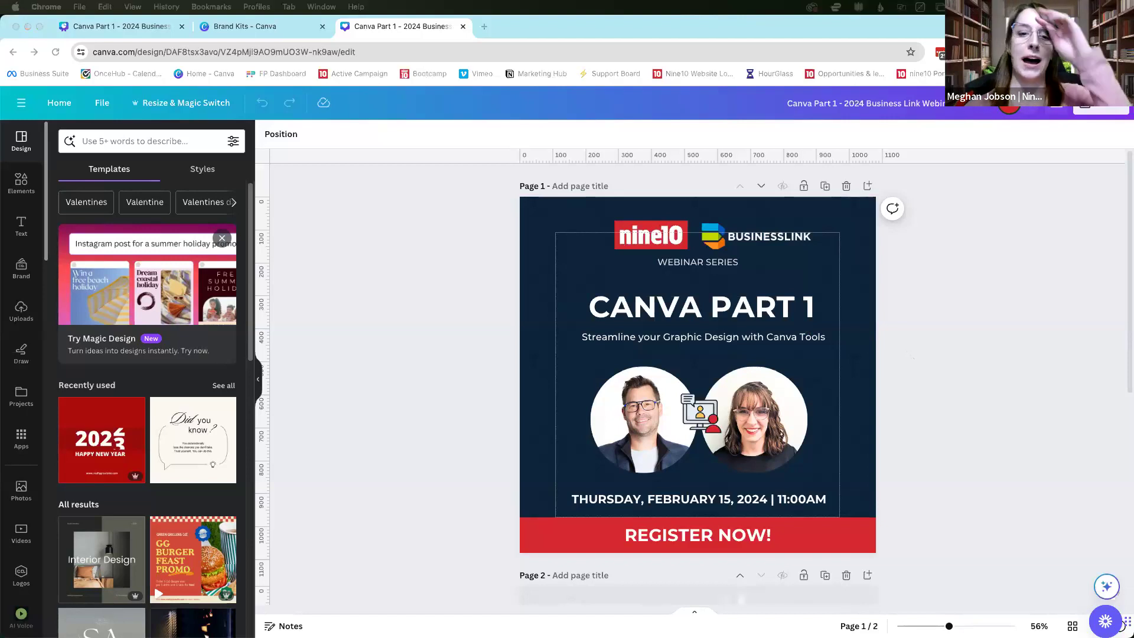
{"action": "scroll", "coordinate": [686, 354], "scroll_direction": "down", "scroll_amount": 3}
{"action": "scroll", "coordinate": [685, 353], "scroll_direction": "up", "scroll_amount": 3}
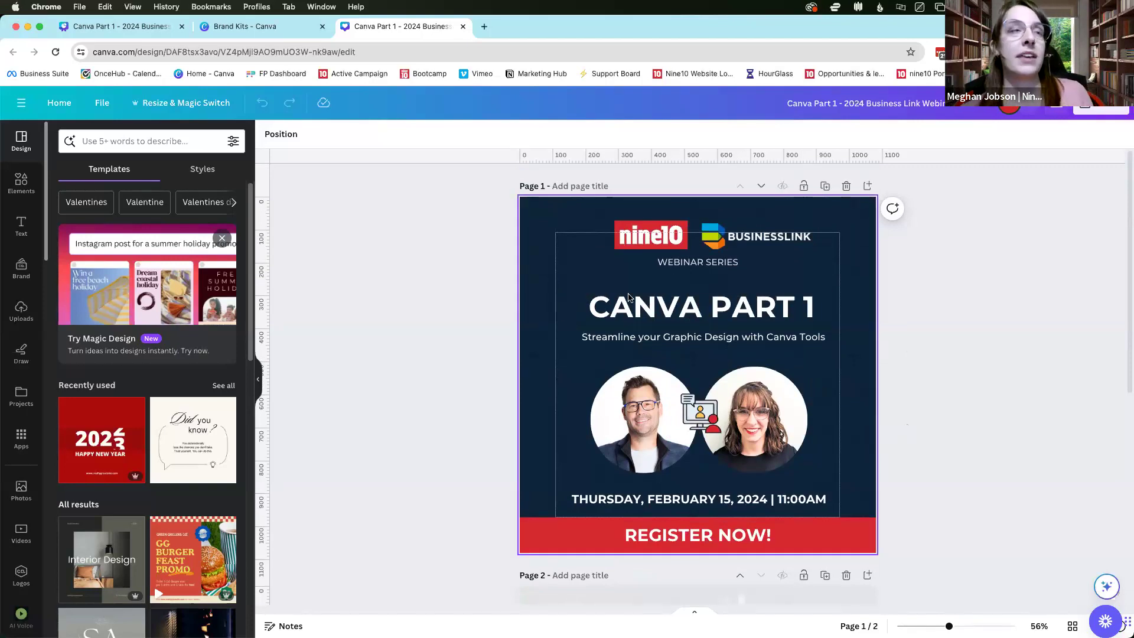
{"action": "scroll", "coordinate": [728, 330], "scroll_direction": "down", "scroll_amount": 1}
{"action": "scroll", "coordinate": [728, 331], "scroll_direction": "up", "scroll_amount": 1}
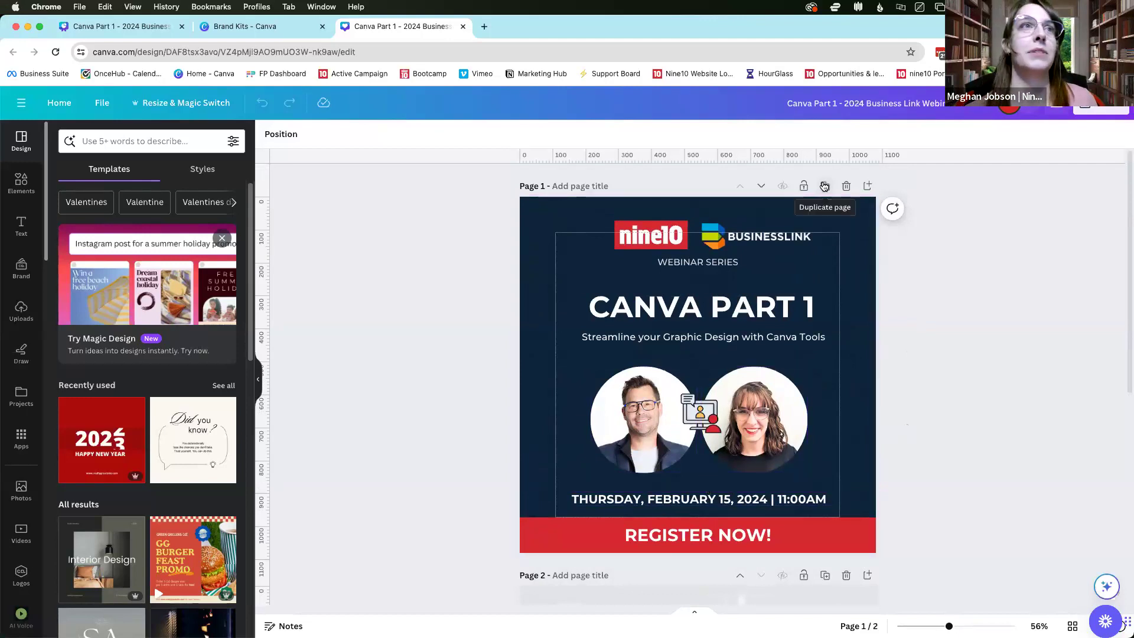
{"action": "scroll", "coordinate": [771, 535], "scroll_direction": "down", "scroll_amount": 1}
{"action": "scroll", "coordinate": [780, 384], "scroll_direction": "up", "scroll_amount": 1}
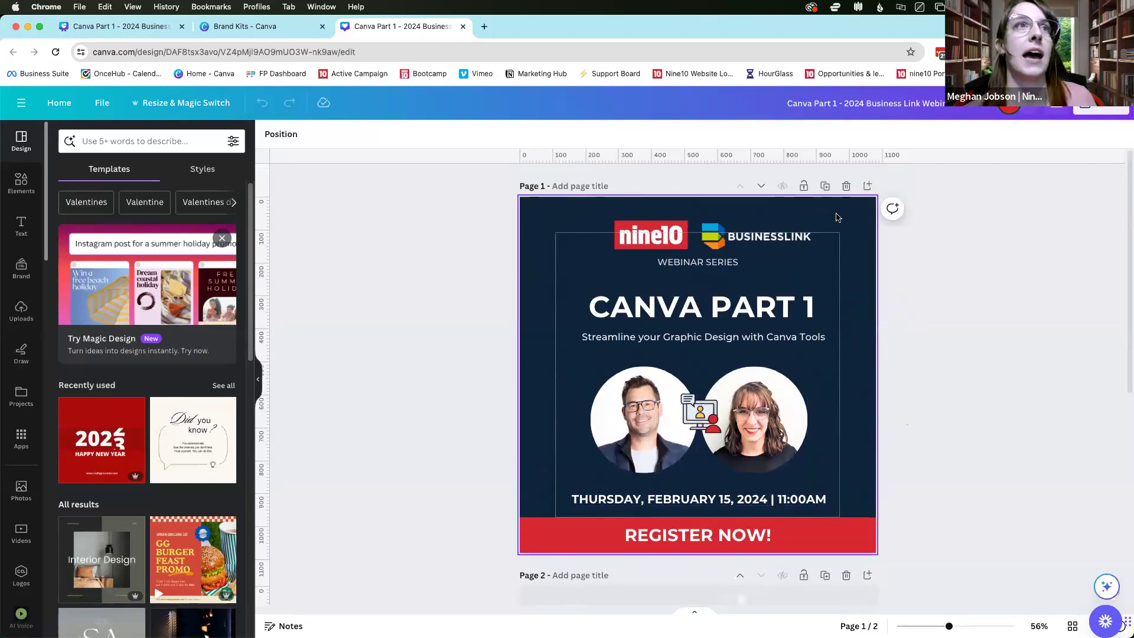
{"action": "left_click", "coordinate": [826, 186]}
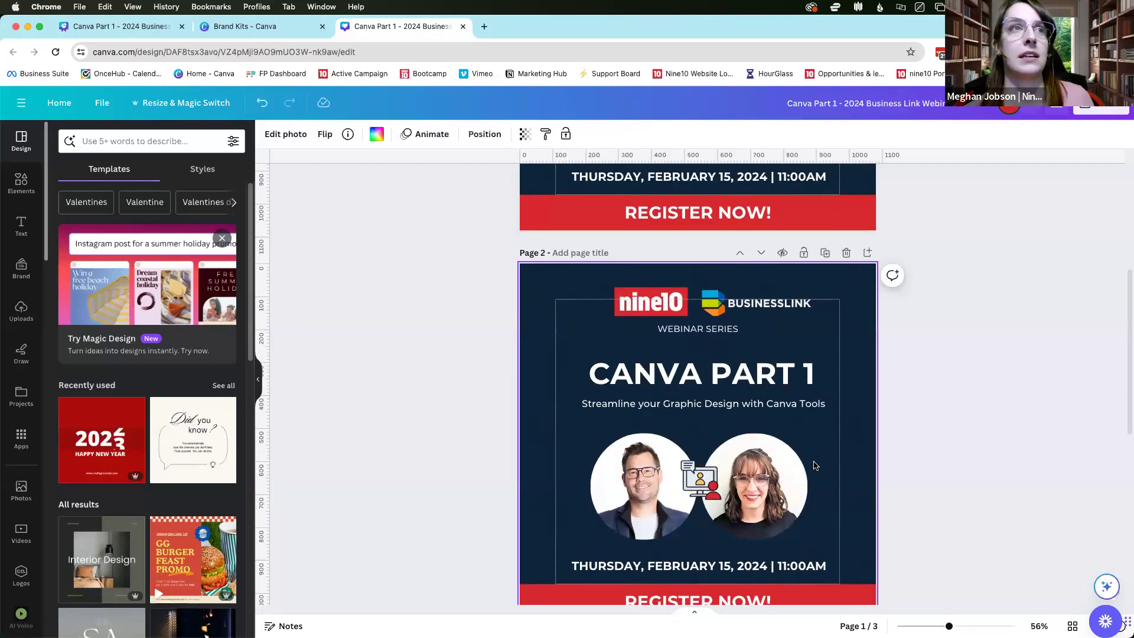
Delete all elements and the background image from the duplicated page 2, leaving a blank page.
{"action": "left_click_drag", "start_coordinate": [934, 594], "coordinate": [522, 259]}
{"action": "key", "text": "Delete"}
{"action": "left_click", "coordinate": [582, 316]}
{"action": "key", "text": "Delete"}
{"action": "scroll", "coordinate": [717, 405], "scroll_direction": "up", "scroll_amount": 5}
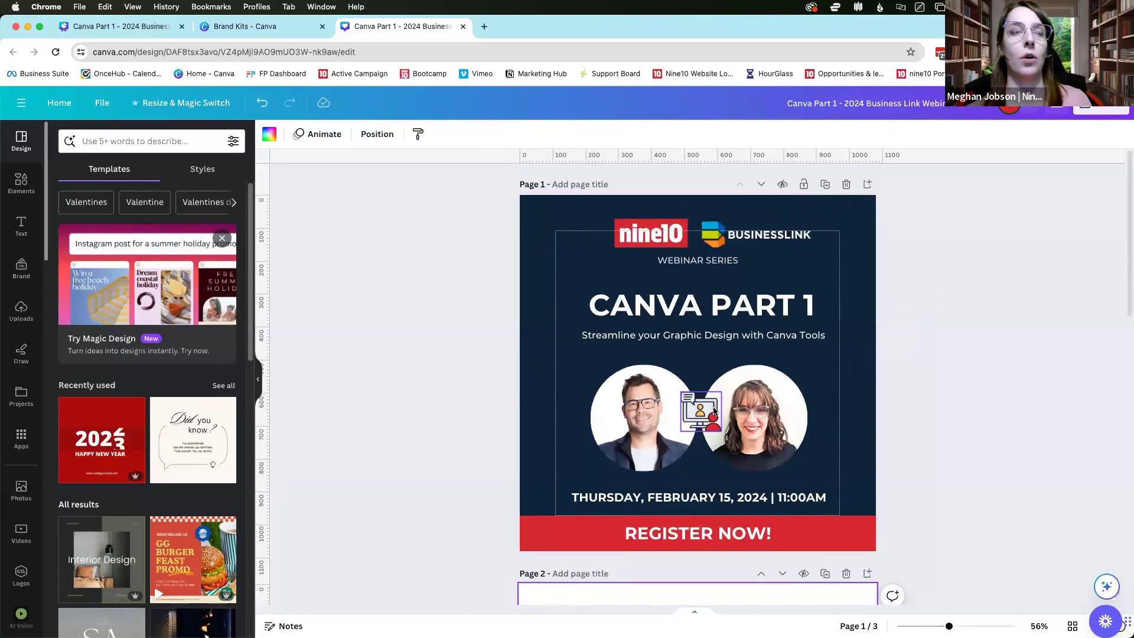
{"action": "scroll", "coordinate": [715, 409], "scroll_direction": "down", "scroll_amount": 5}
{"action": "scroll", "coordinate": [711, 411], "scroll_direction": "up", "scroll_amount": 2}
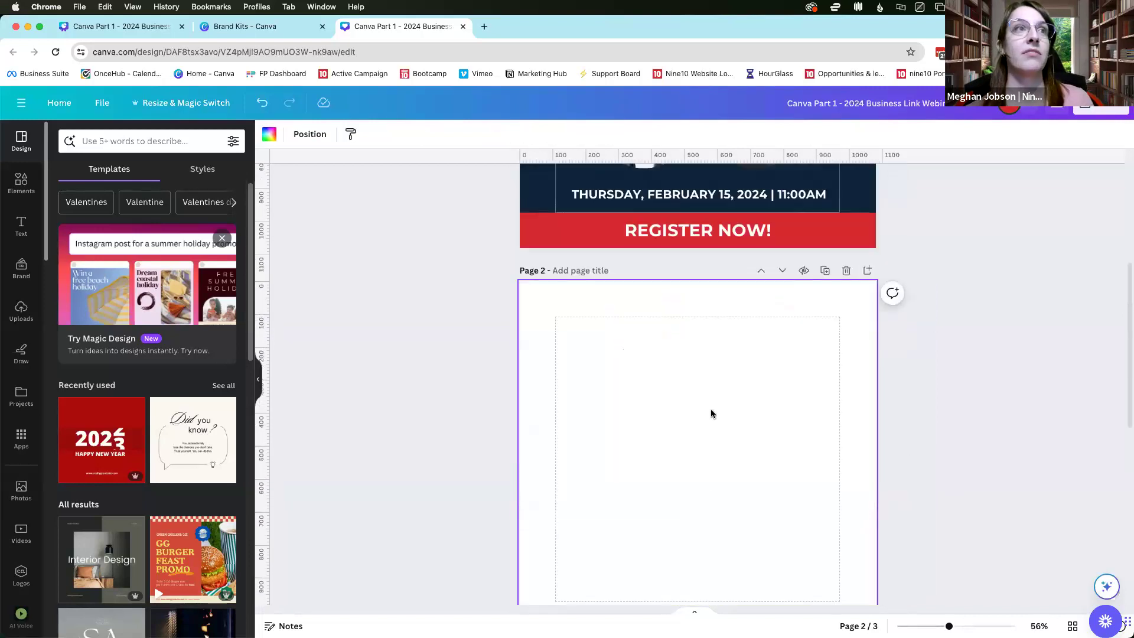
Fill page 2's background with the dark navy from the Brand Kit's New 2020 Palette.
{"action": "right_click", "coordinate": [636, 326]}
{"action": "left_click", "coordinate": [598, 318]}
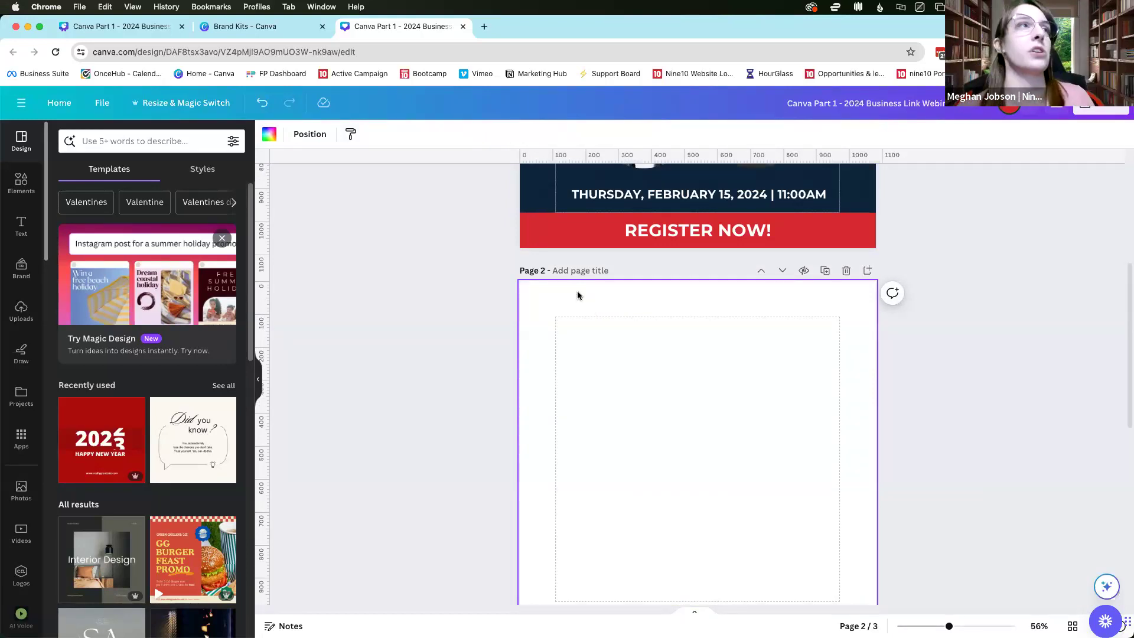
{"action": "left_click", "coordinate": [271, 136]}
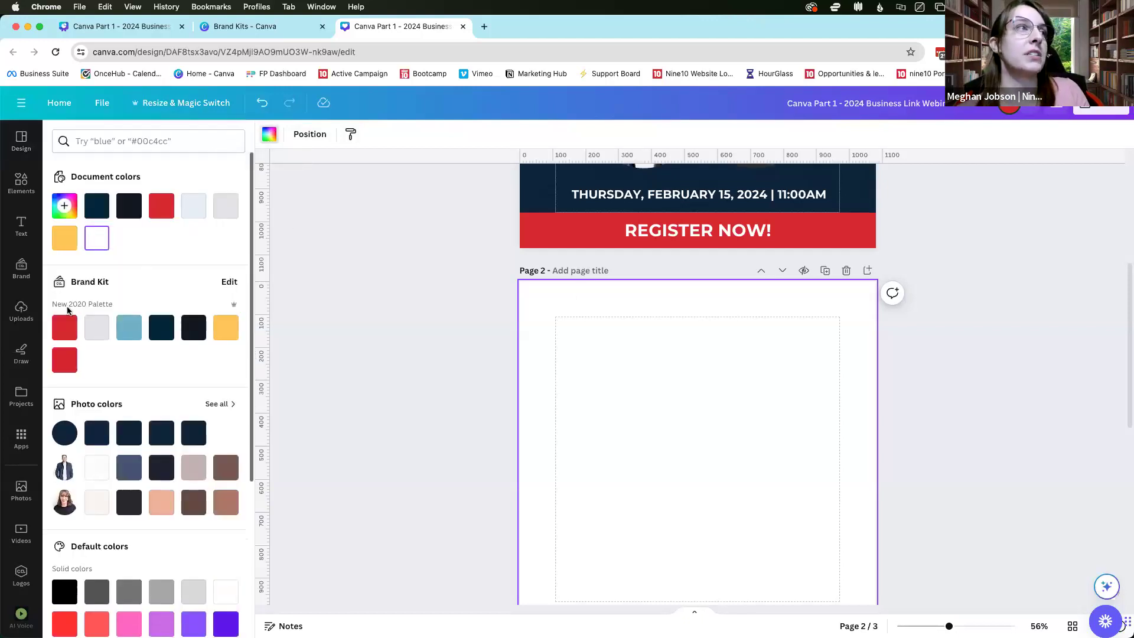
{"action": "left_click", "coordinate": [157, 330]}
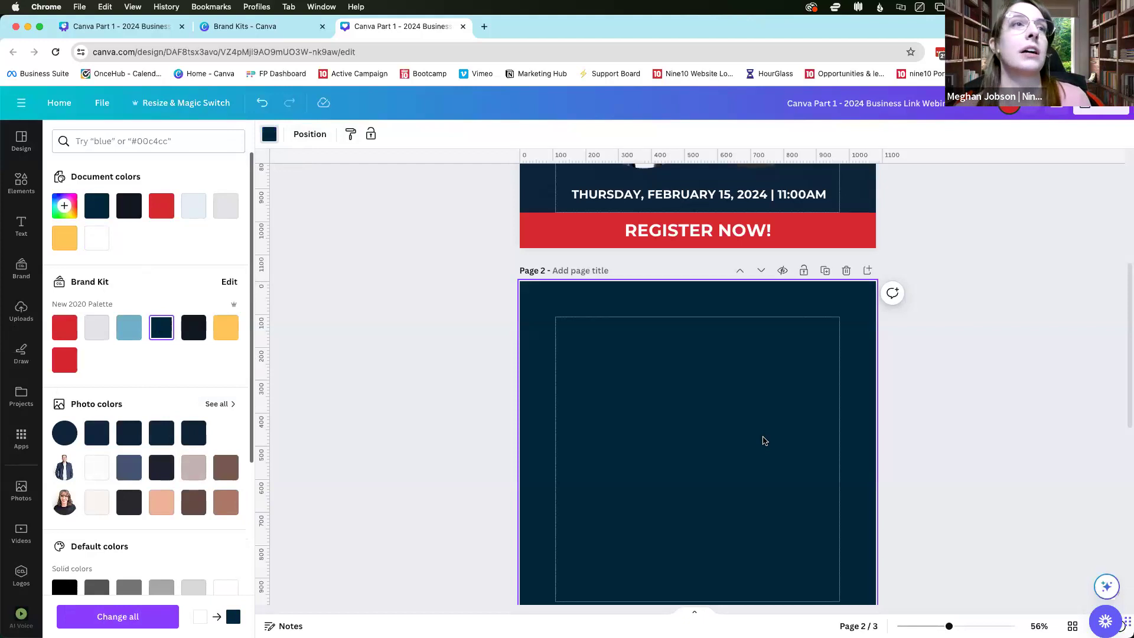
Build a full-width red banner from a square shape along page 2's lower edge, matching the height of page 1's banner.
{"action": "scroll", "coordinate": [756, 432], "scroll_direction": "up", "scroll_amount": 5}
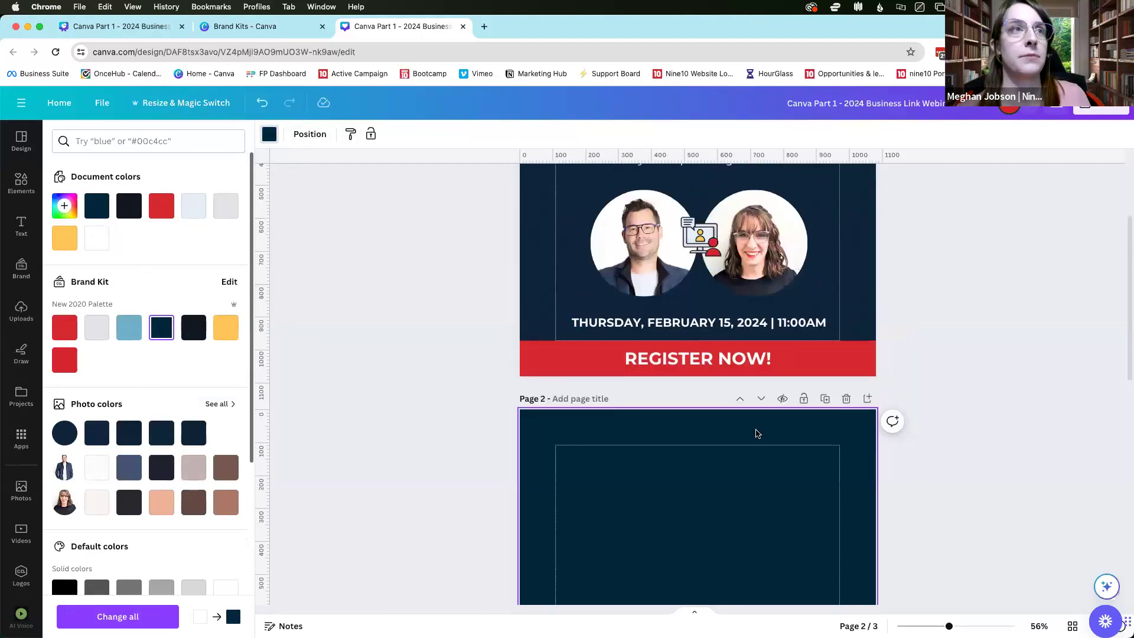
{"action": "scroll", "coordinate": [756, 433], "scroll_direction": "up", "scroll_amount": 3}
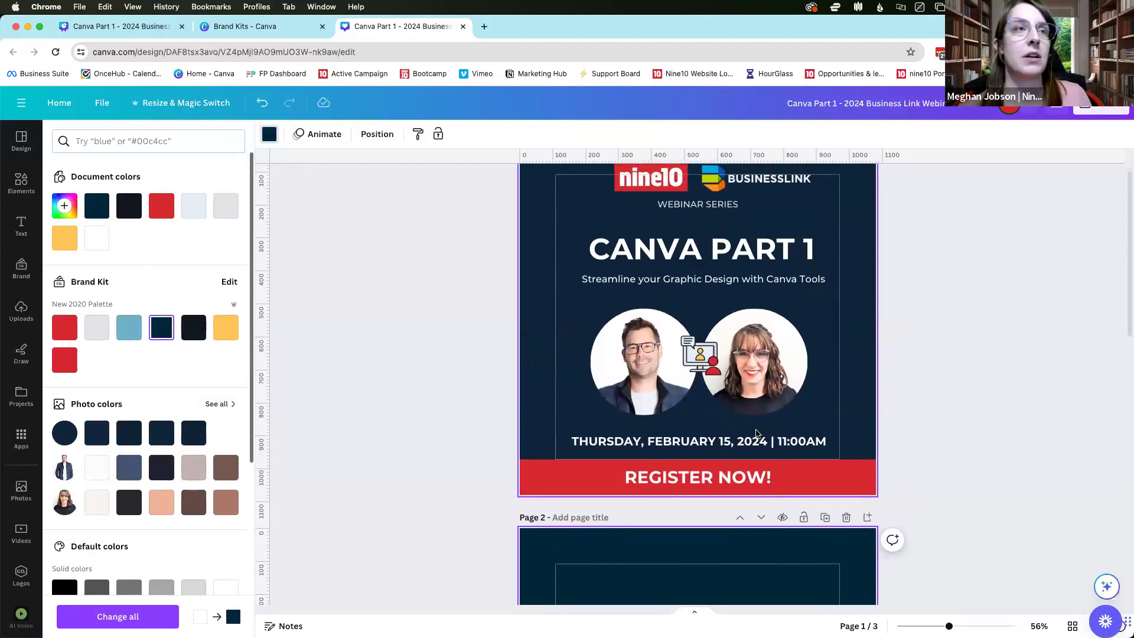
{"action": "scroll", "coordinate": [756, 433], "scroll_direction": "down", "scroll_amount": 1}
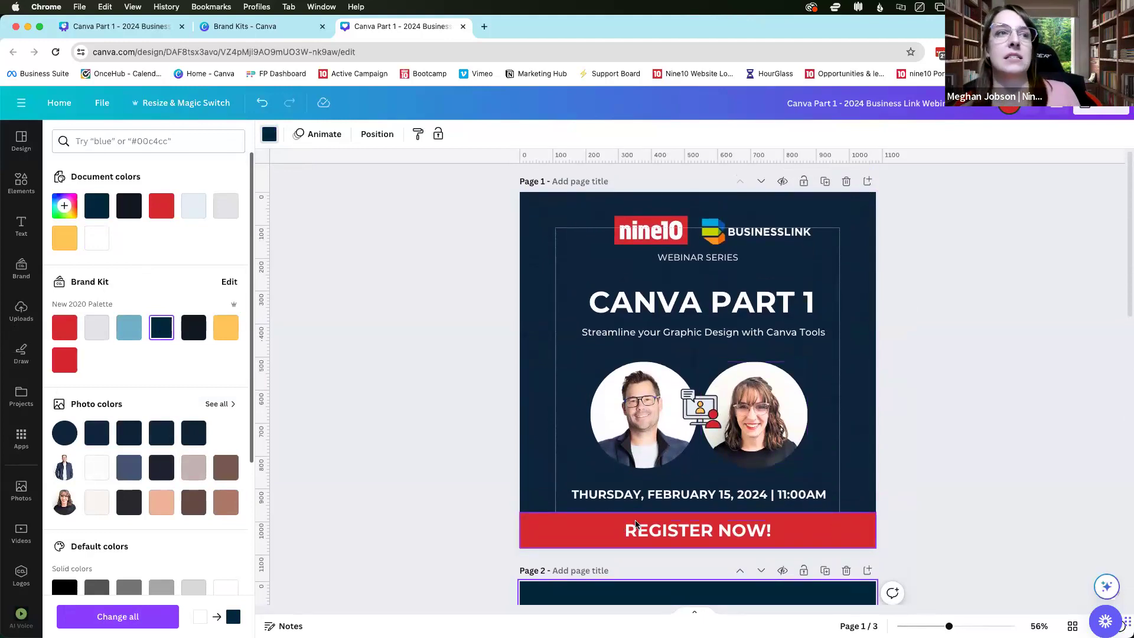
{"action": "scroll", "coordinate": [798, 549], "scroll_direction": "down", "scroll_amount": 5}
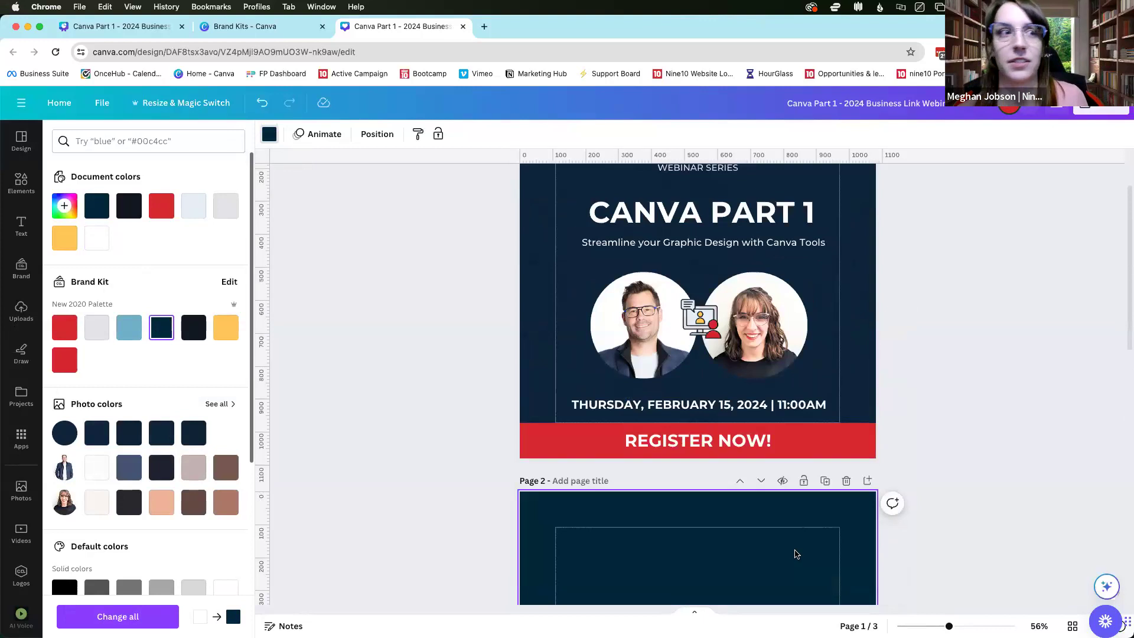
{"action": "scroll", "coordinate": [785, 532], "scroll_direction": "down", "scroll_amount": 3}
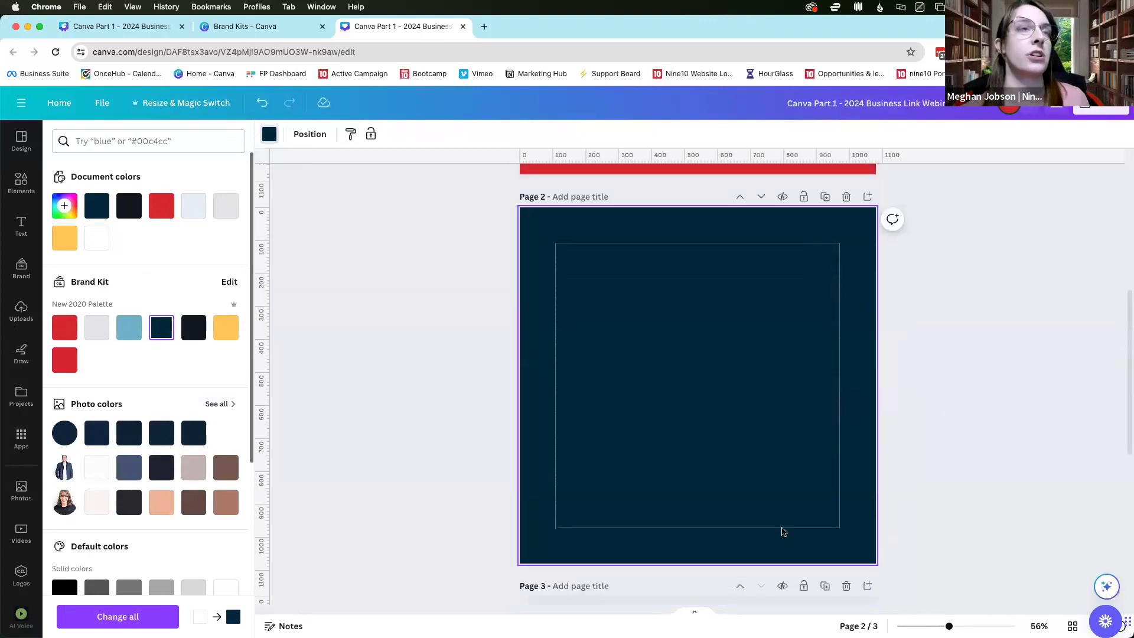
{"action": "left_click", "coordinate": [26, 189]}
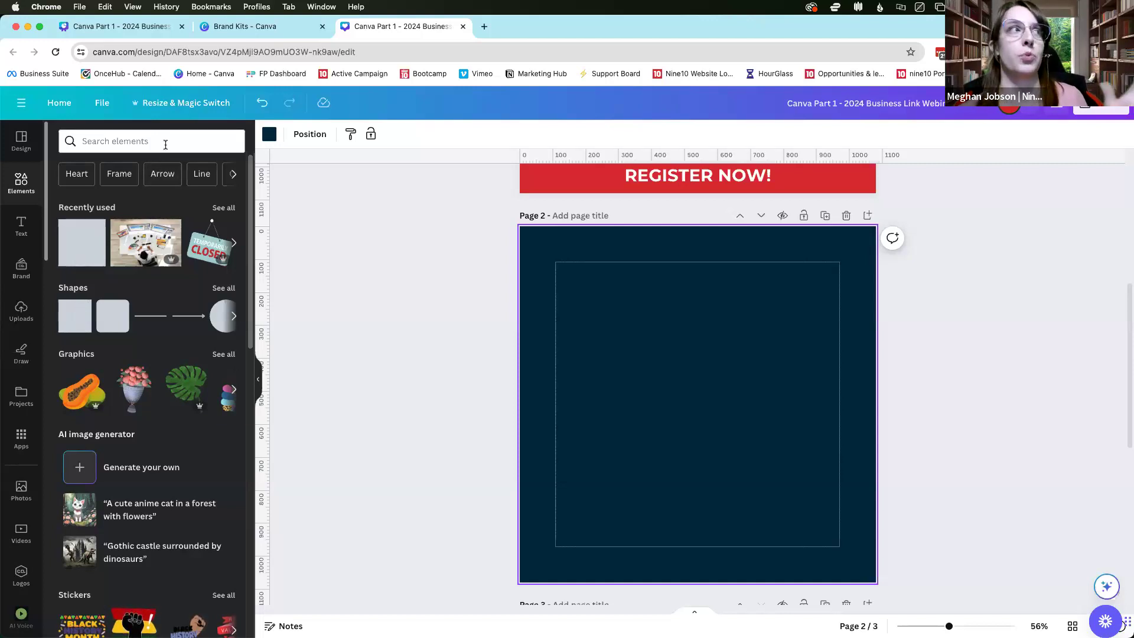
{"action": "left_click", "coordinate": [75, 328]}
{"action": "left_click_drag", "start_coordinate": [696, 398], "coordinate": [875, 556]}
{"action": "left_click_drag", "start_coordinate": [696, 476], "coordinate": [696, 546]}
{"action": "right_click", "coordinate": [695, 523]}
{"action": "left_click", "coordinate": [689, 545]}
{"action": "scroll", "coordinate": [699, 538], "scroll_direction": "up", "scroll_amount": 1}
{"action": "scroll", "coordinate": [699, 539], "scroll_direction": "down", "scroll_amount": 1}
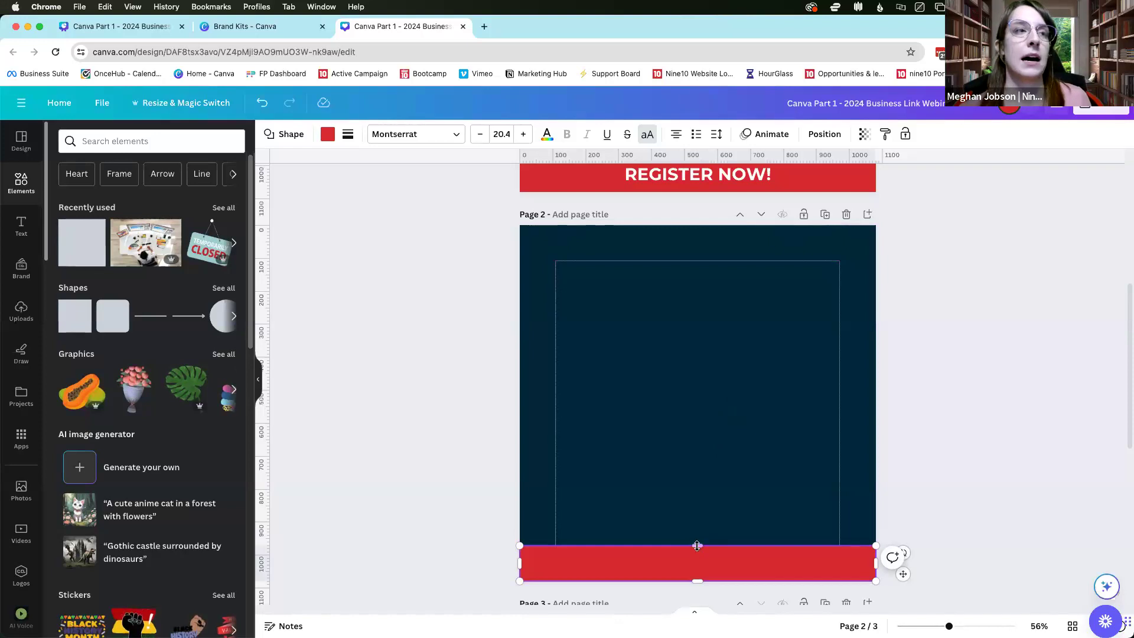
{"action": "left_click_drag", "start_coordinate": [697, 545], "coordinate": [696, 545]}
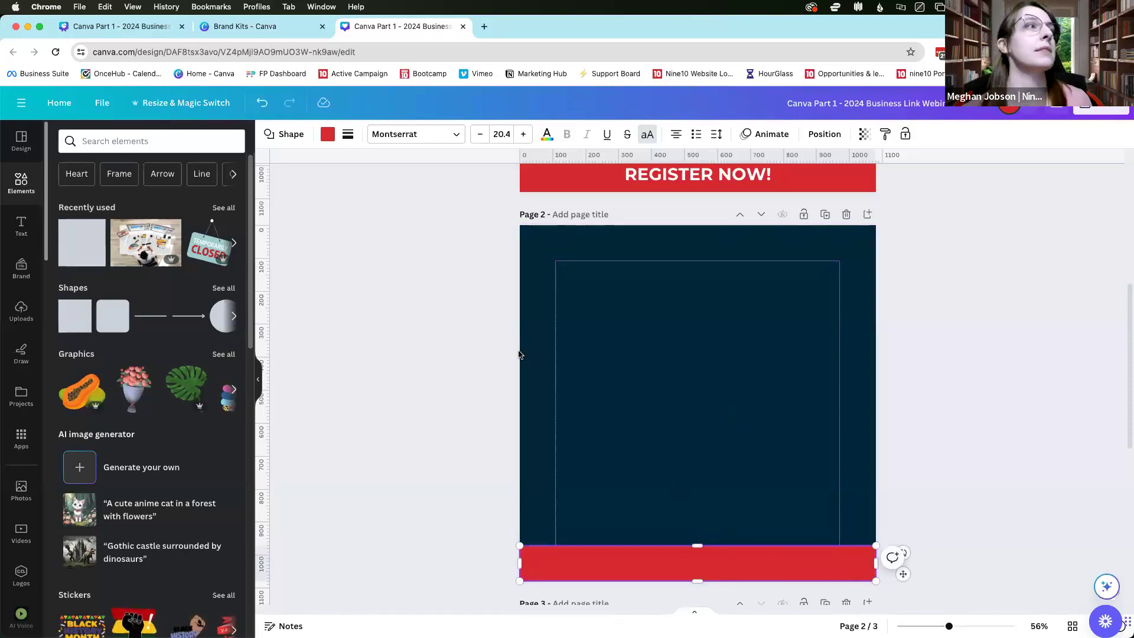
Add a Brand Kit Heading text to page 2, set its font size to 43 and center it on the red banner.
{"action": "left_click", "coordinate": [21, 223]}
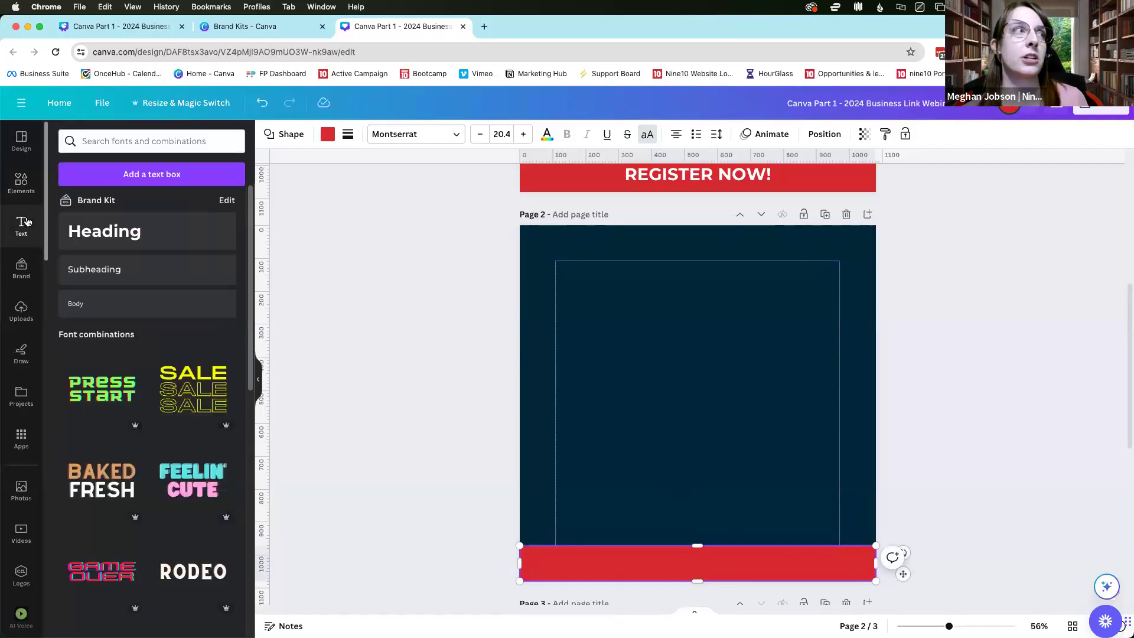
{"action": "left_click", "coordinate": [123, 231]}
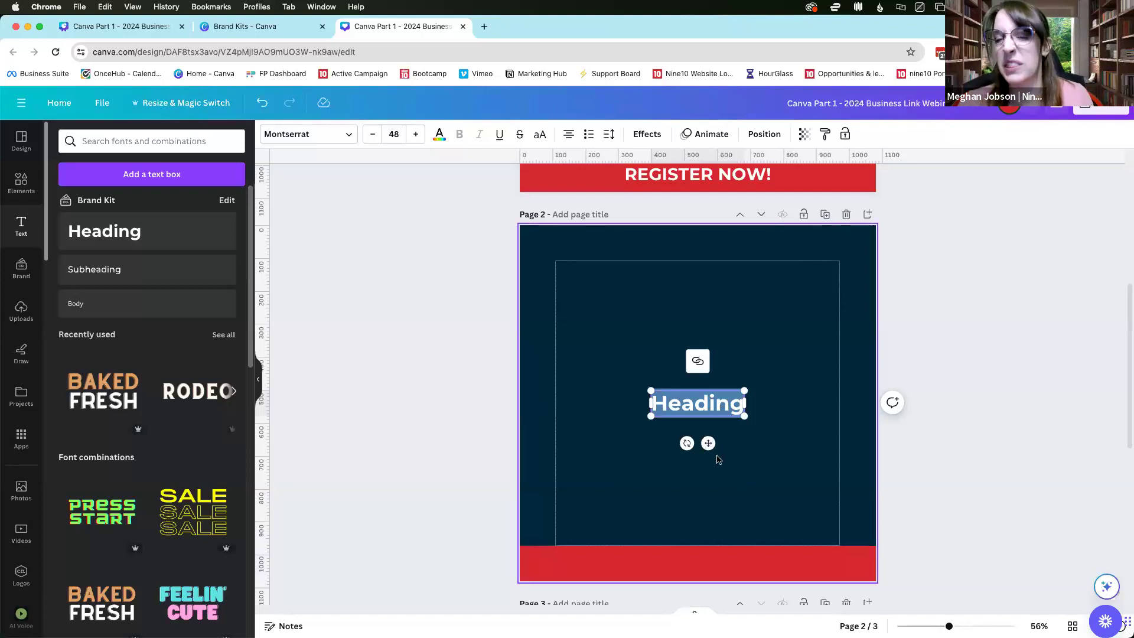
{"action": "left_click_drag", "start_coordinate": [709, 447], "coordinate": [711, 599]}
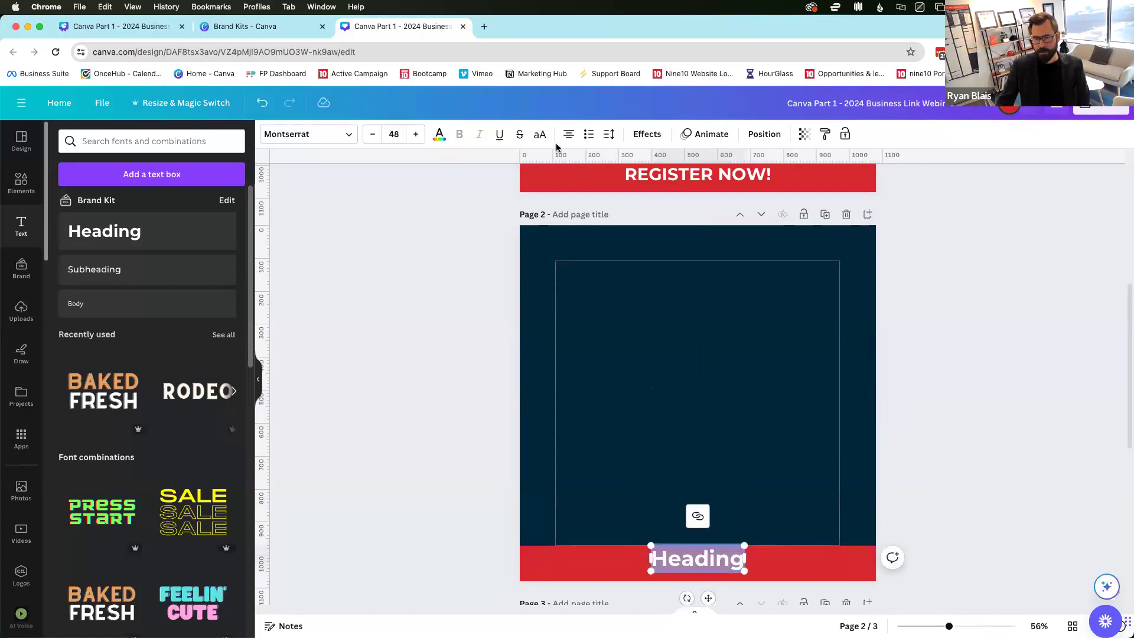
{"action": "left_click", "coordinate": [373, 134]}
{"action": "left_click", "coordinate": [373, 134]}
{"action": "left_click", "coordinate": [373, 135]}
{"action": "left_click", "coordinate": [372, 134]}
{"action": "left_click", "coordinate": [373, 135]}
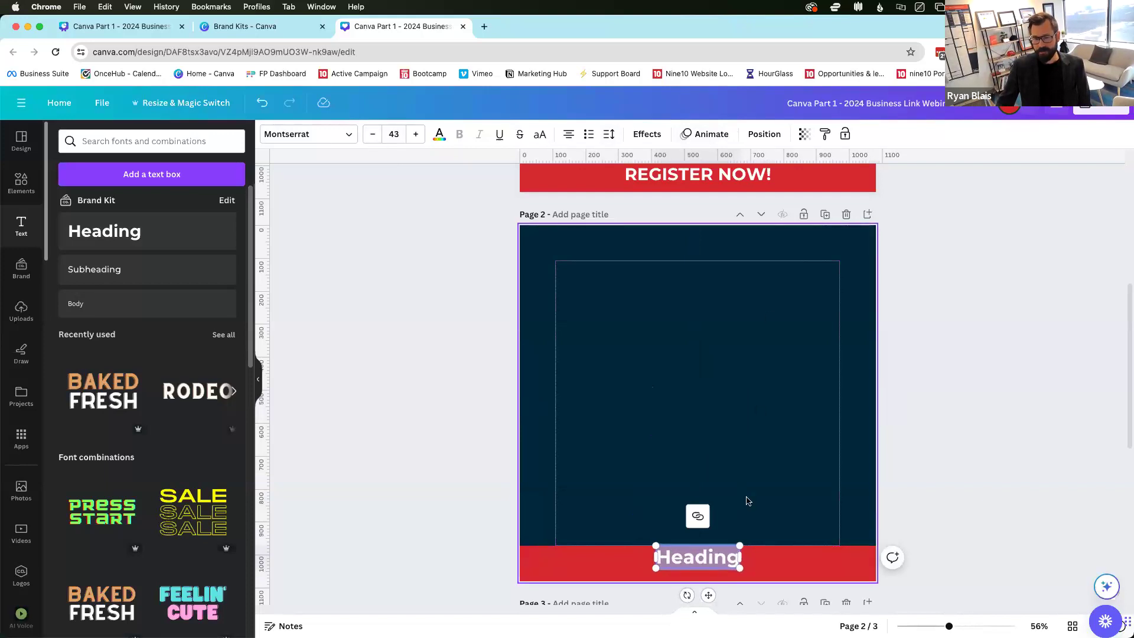
{"action": "left_click_drag", "start_coordinate": [709, 596], "coordinate": [707, 598]}
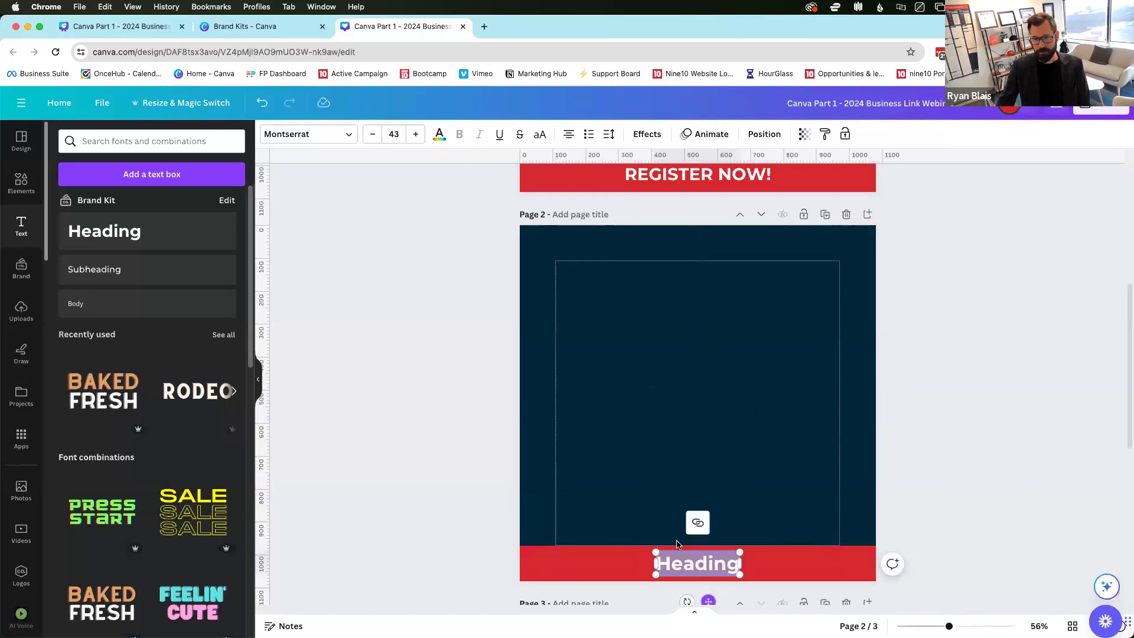
Make the banner heading uppercase and change its text to REGISTER NOW!
{"action": "left_click", "coordinate": [540, 136]}
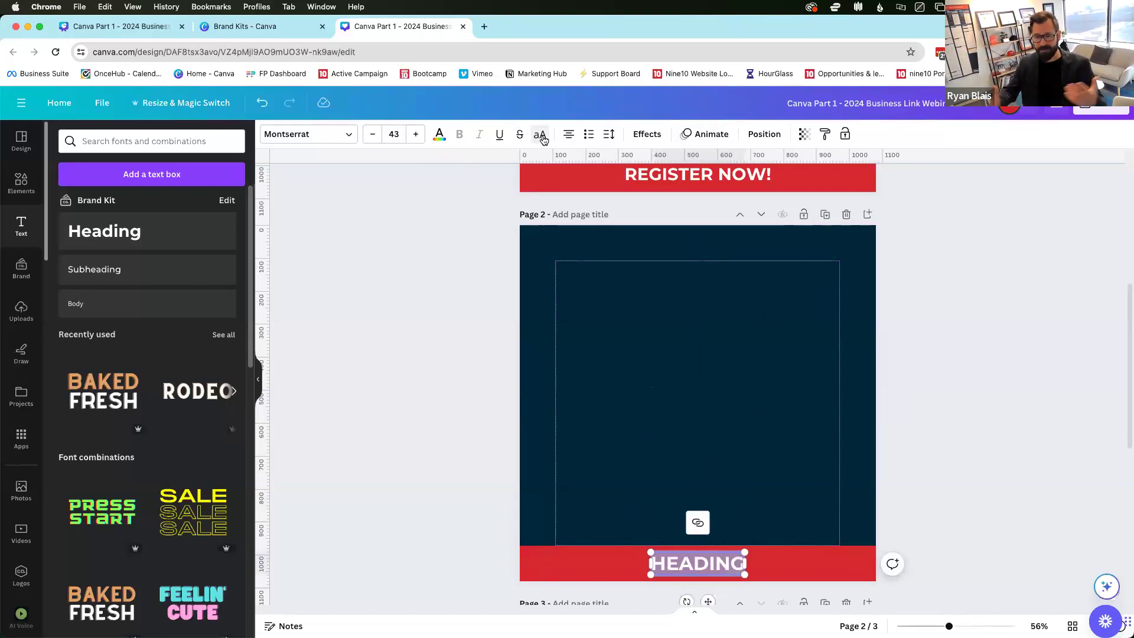
{"action": "type", "text": "REGISTER"}
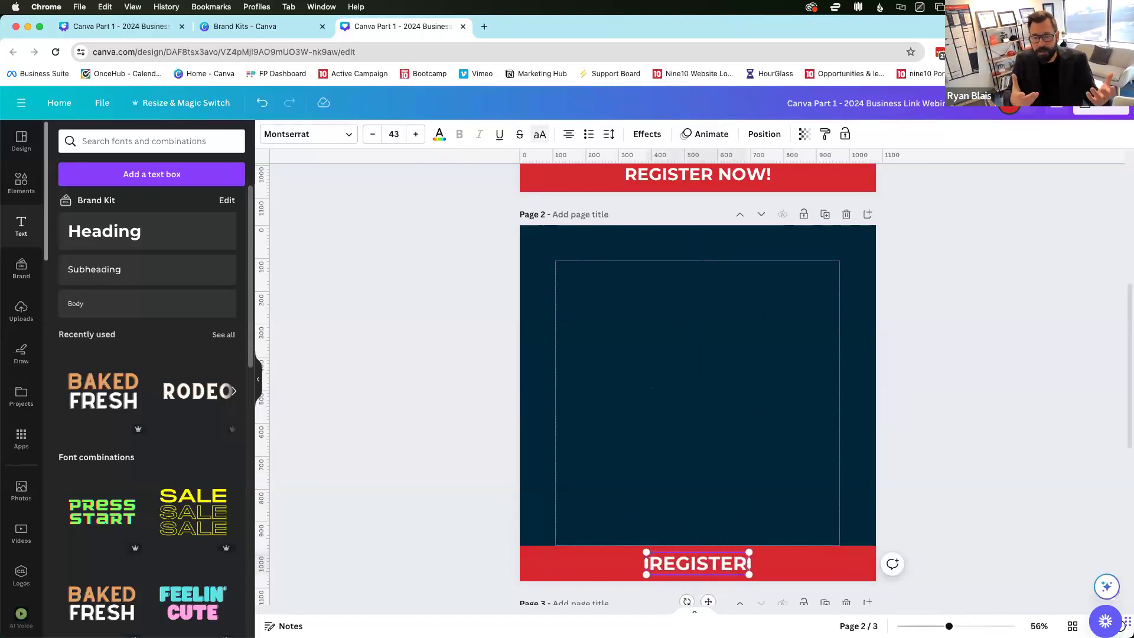
{"action": "type", "text": " NOW!"}
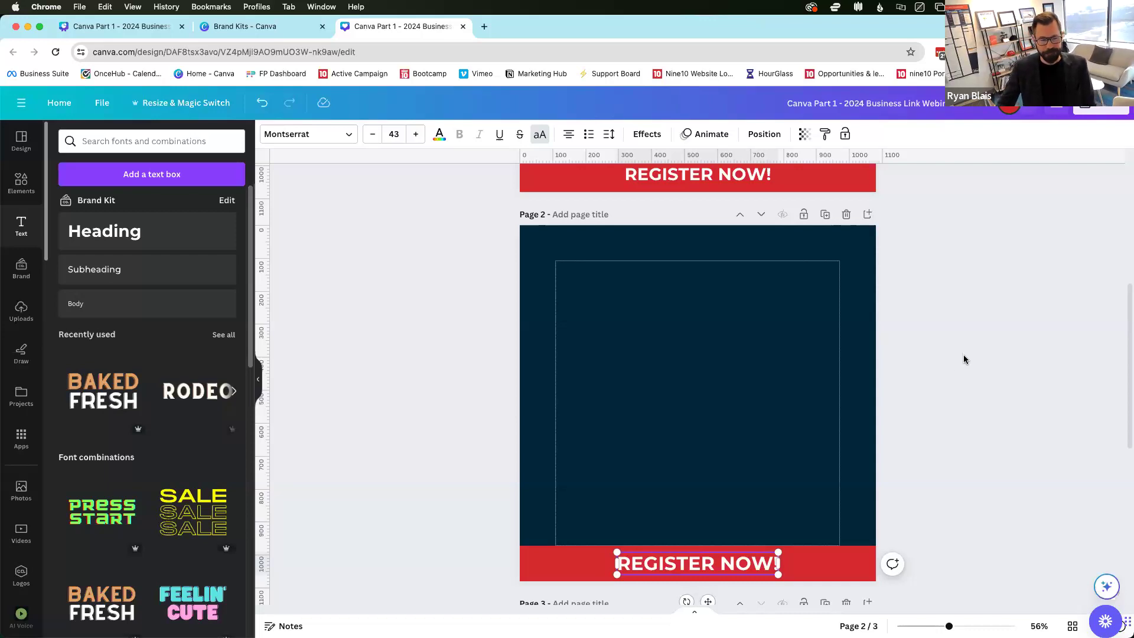
Scale the REGISTER NOW! text down to size 41.5 and recenter it on page 2's red banner.
{"action": "left_click", "coordinate": [779, 482]}
{"action": "left_click", "coordinate": [727, 567]}
{"action": "left_click_drag", "start_coordinate": [727, 567], "coordinate": [726, 567]}
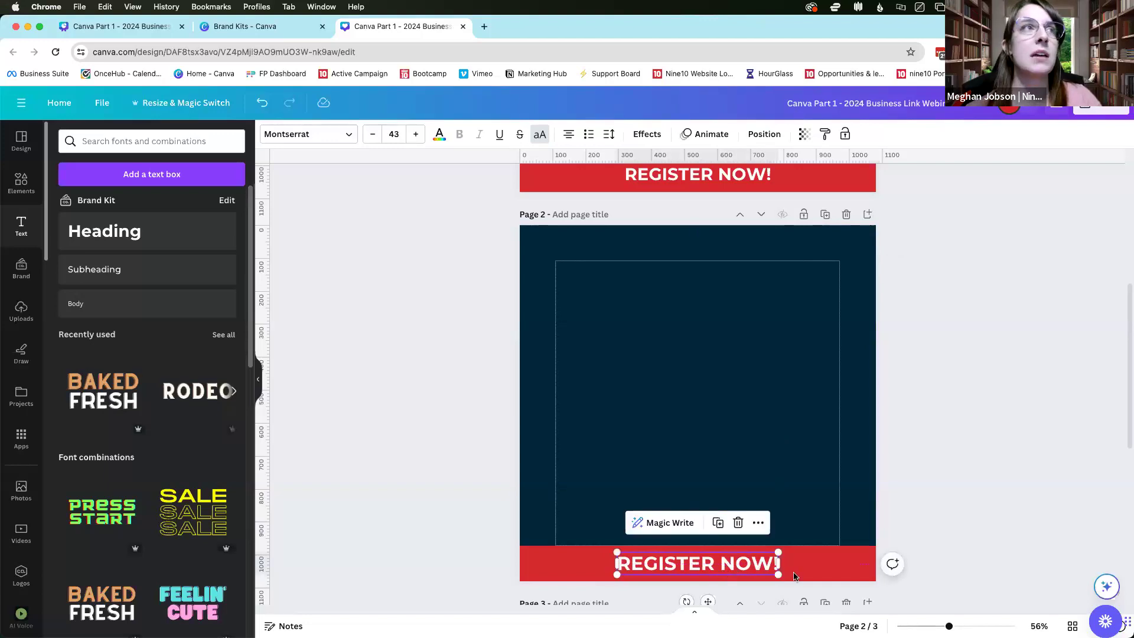
{"action": "left_click_drag", "start_coordinate": [779, 574], "coordinate": [773, 573]}
{"action": "left_click_drag", "start_coordinate": [705, 601], "coordinate": [708, 601]}
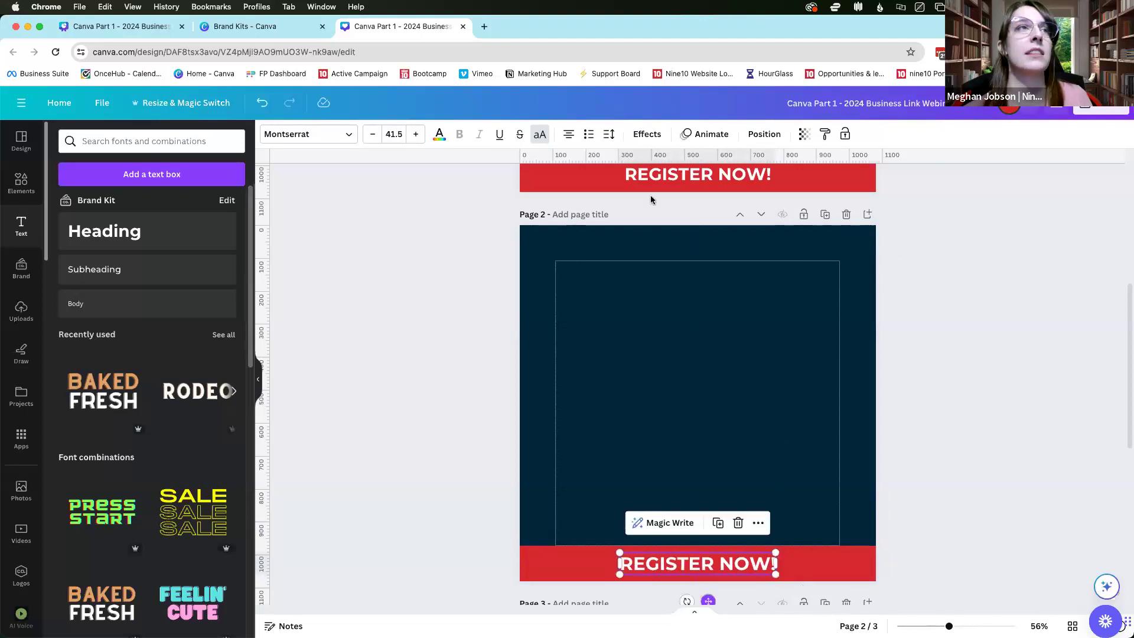
{"action": "left_click", "coordinate": [545, 137]}
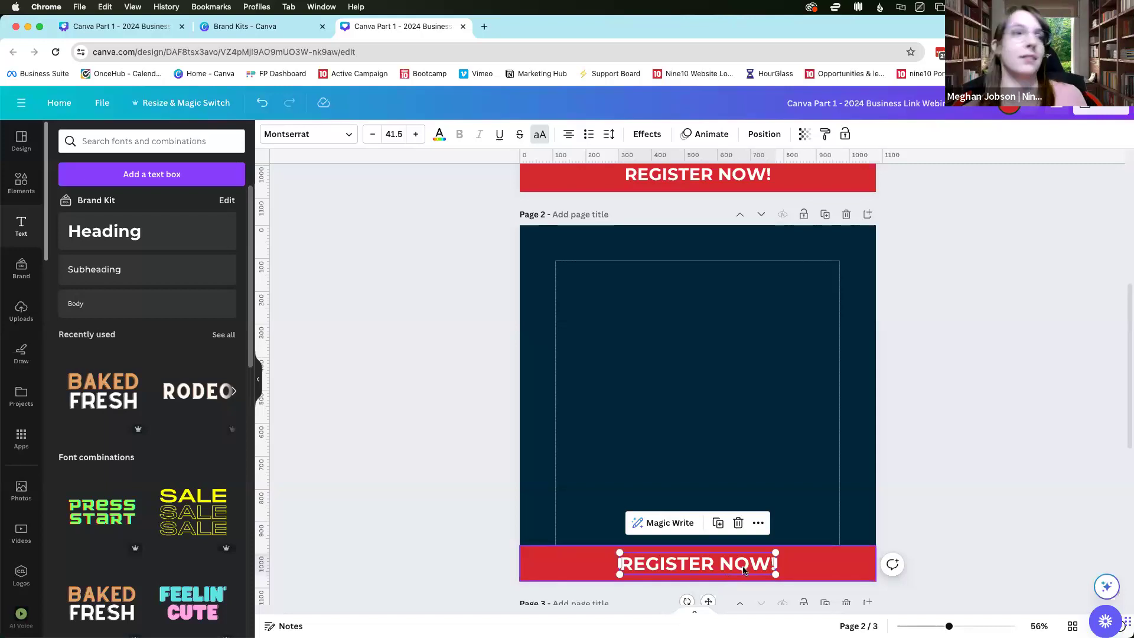
{"action": "left_click", "coordinate": [734, 445]}
Compare the rebuilt background and banner on page 2 with the original webinar post on page 1.
{"action": "scroll", "coordinate": [833, 463], "scroll_direction": "up", "scroll_amount": 1}
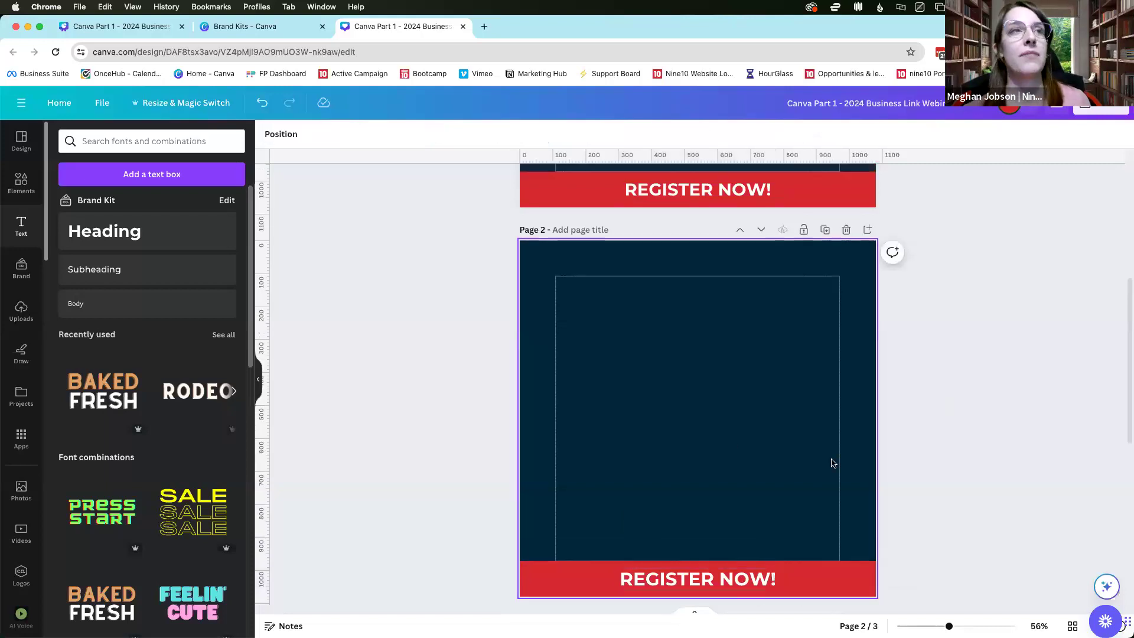
{"action": "scroll", "coordinate": [833, 463], "scroll_direction": "up", "scroll_amount": 5}
{"action": "scroll", "coordinate": [835, 463], "scroll_direction": "down", "scroll_amount": 4}
{"action": "scroll", "coordinate": [881, 392], "scroll_direction": "up", "scroll_amount": 5}
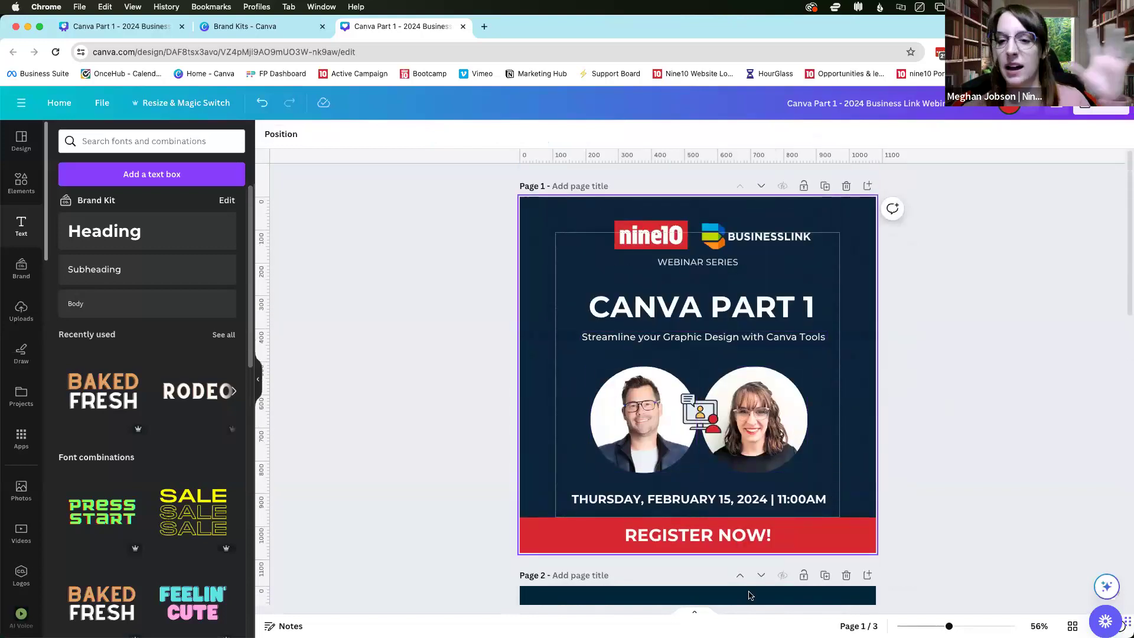
{"action": "scroll", "coordinate": [793, 495], "scroll_direction": "down", "scroll_amount": 2}
{"action": "scroll", "coordinate": [792, 495], "scroll_direction": "down", "scroll_amount": 4}
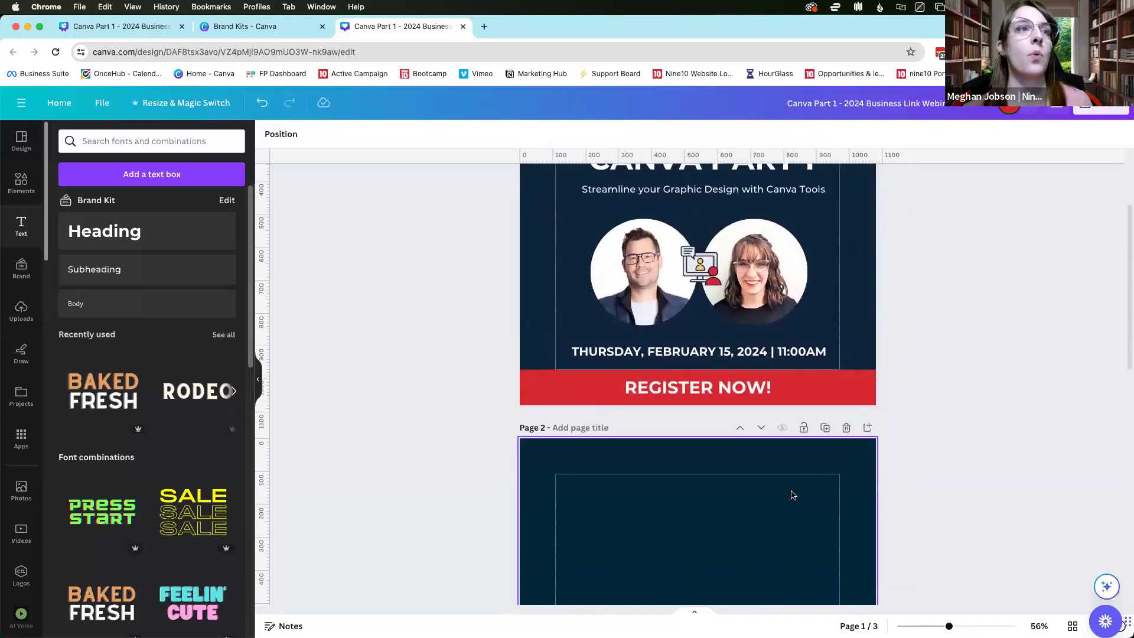
{"action": "scroll", "coordinate": [793, 495], "scroll_direction": "down", "scroll_amount": 1}
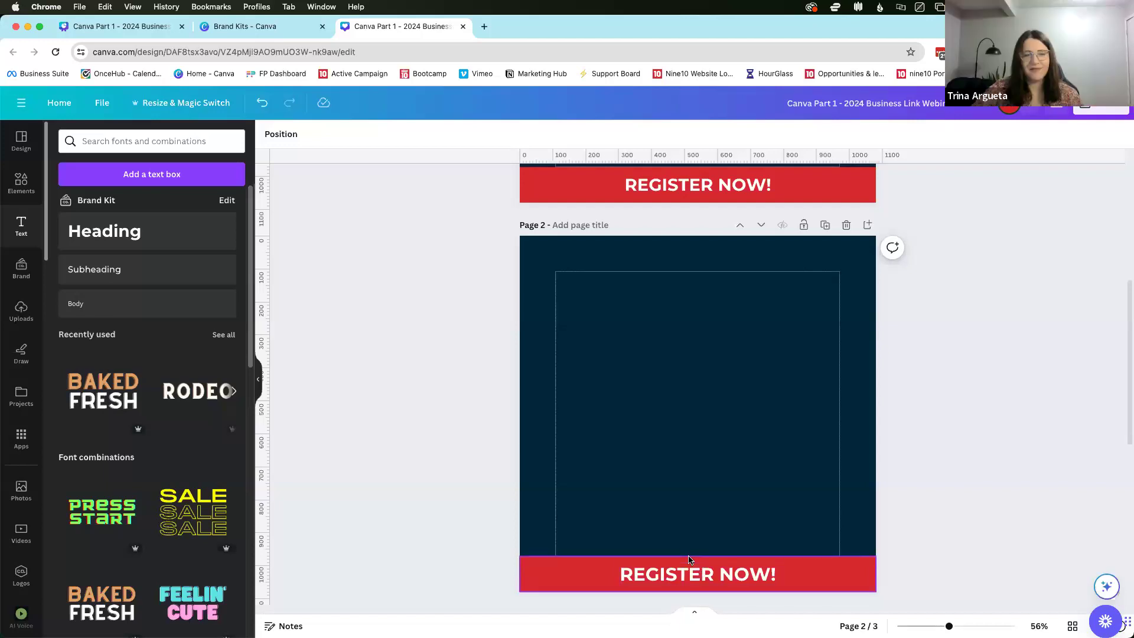
Switch the display of the page margins off and back on.
{"action": "left_click", "coordinate": [604, 272]}
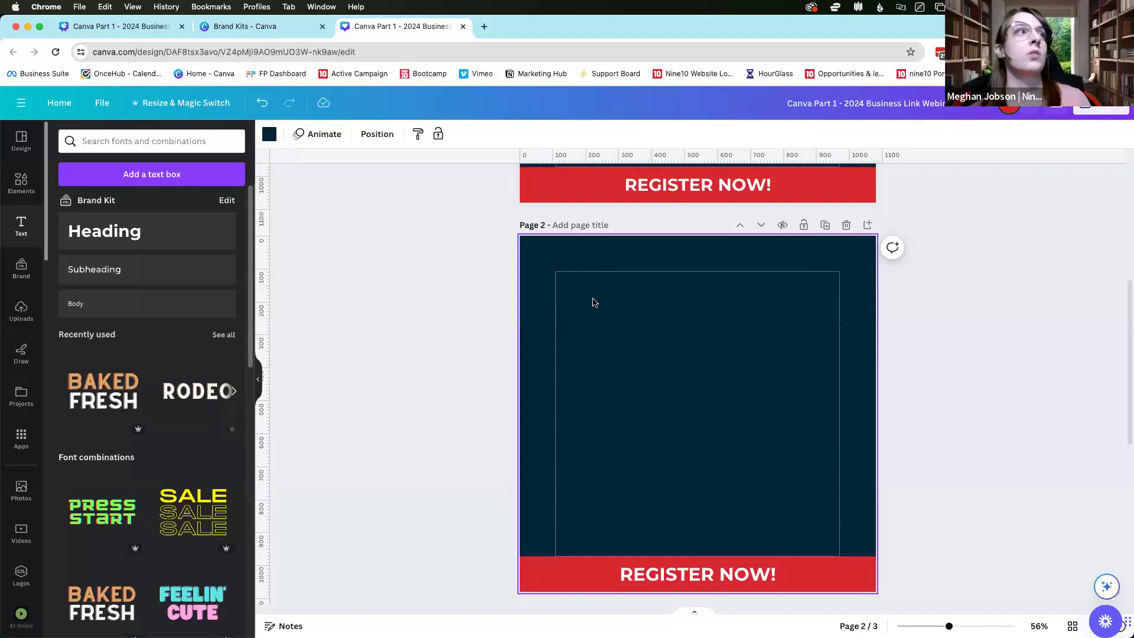
{"action": "left_click", "coordinate": [101, 107]}
{"action": "mouse_move", "coordinate": [152, 243]}
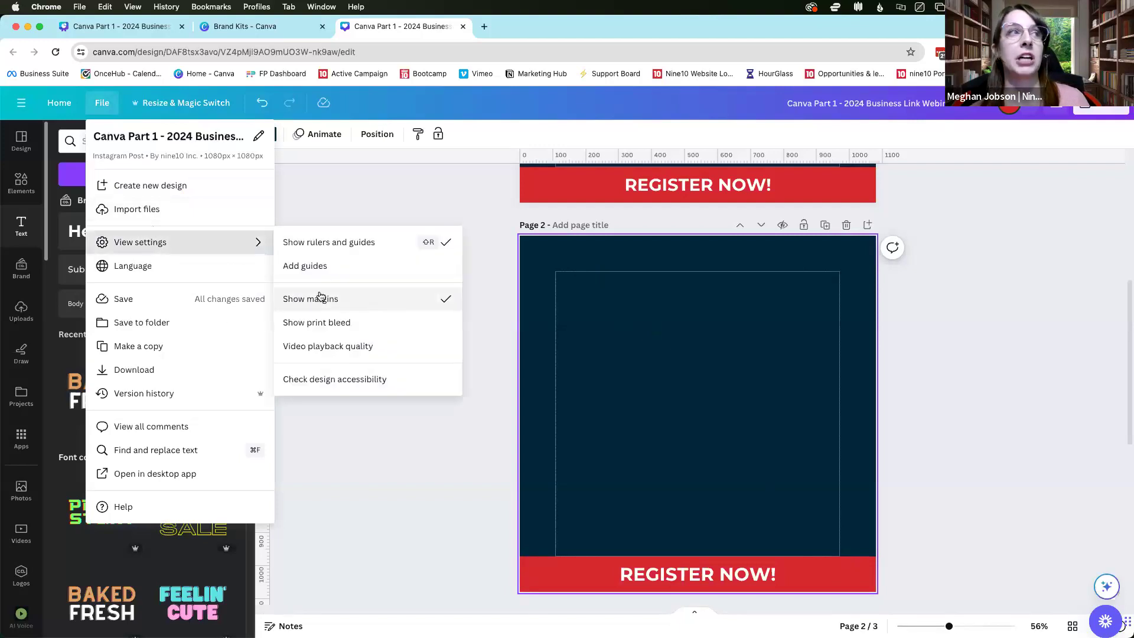
{"action": "left_click", "coordinate": [416, 306]}
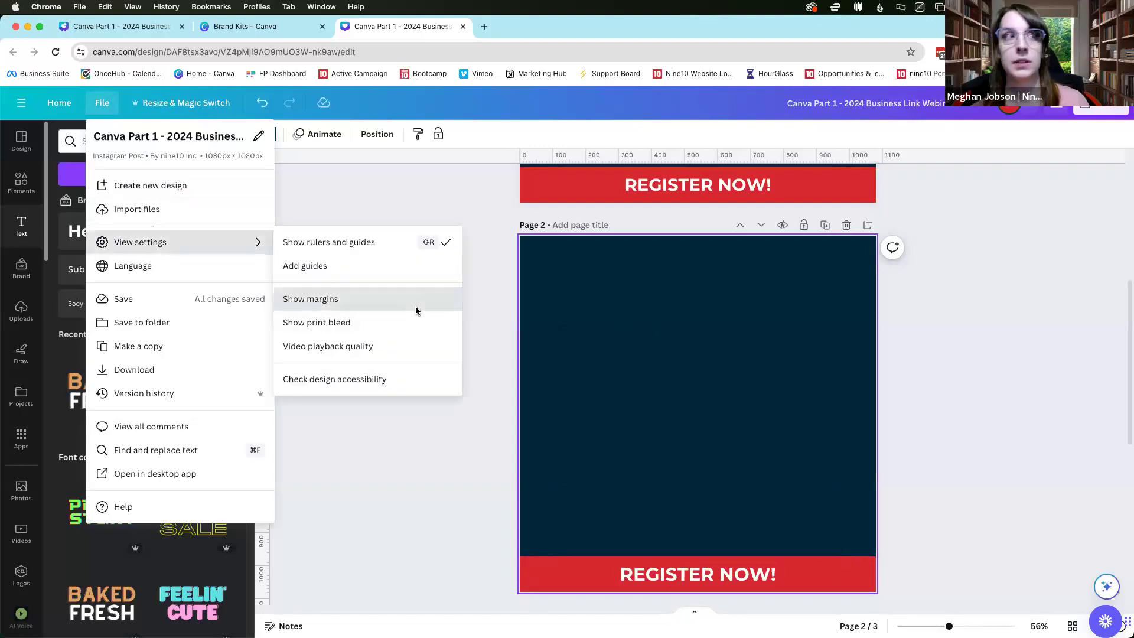
{"action": "left_click", "coordinate": [102, 103]}
{"action": "mouse_move", "coordinate": [147, 242]}
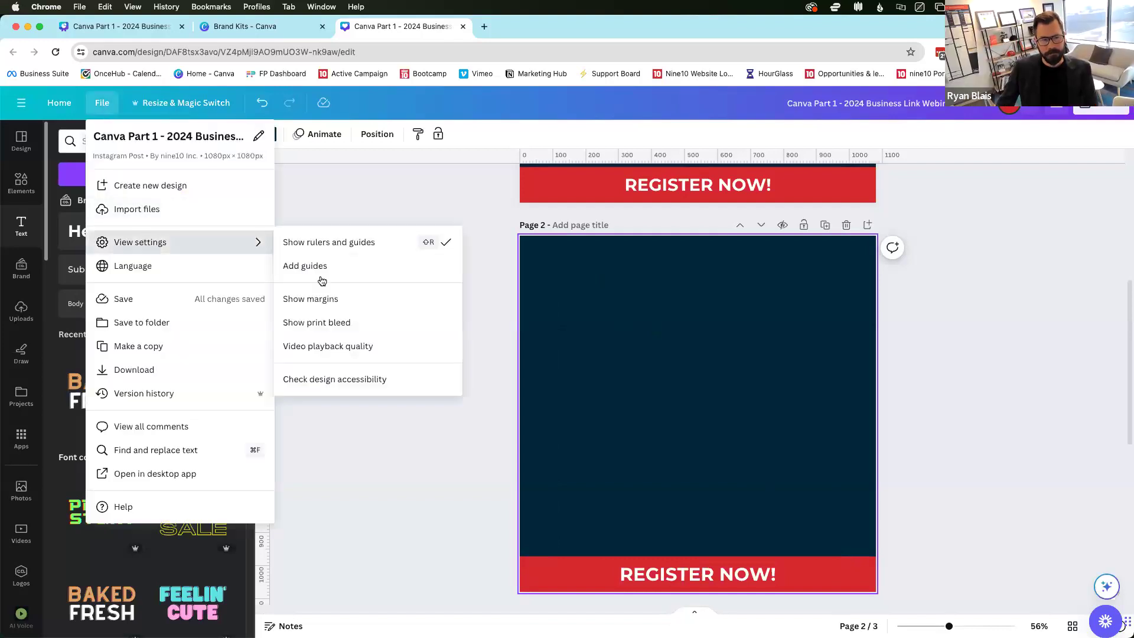
{"action": "left_click", "coordinate": [332, 303]}
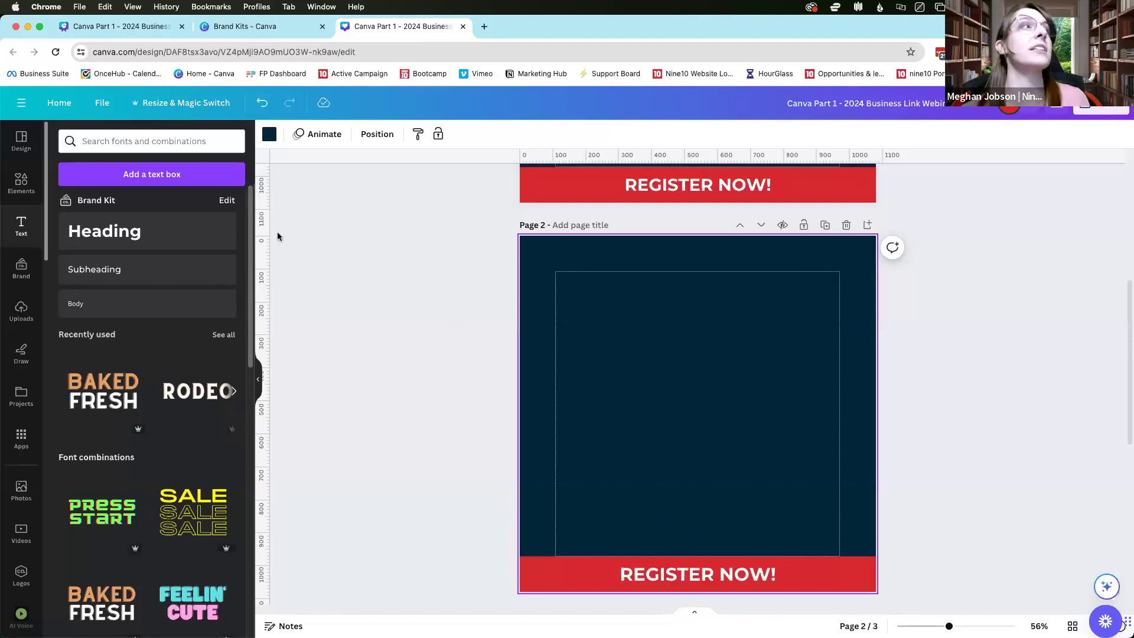
Review the view settings available for rulers, guides, margins and print bleed, leaving them as set.
{"action": "left_click", "coordinate": [107, 109]}
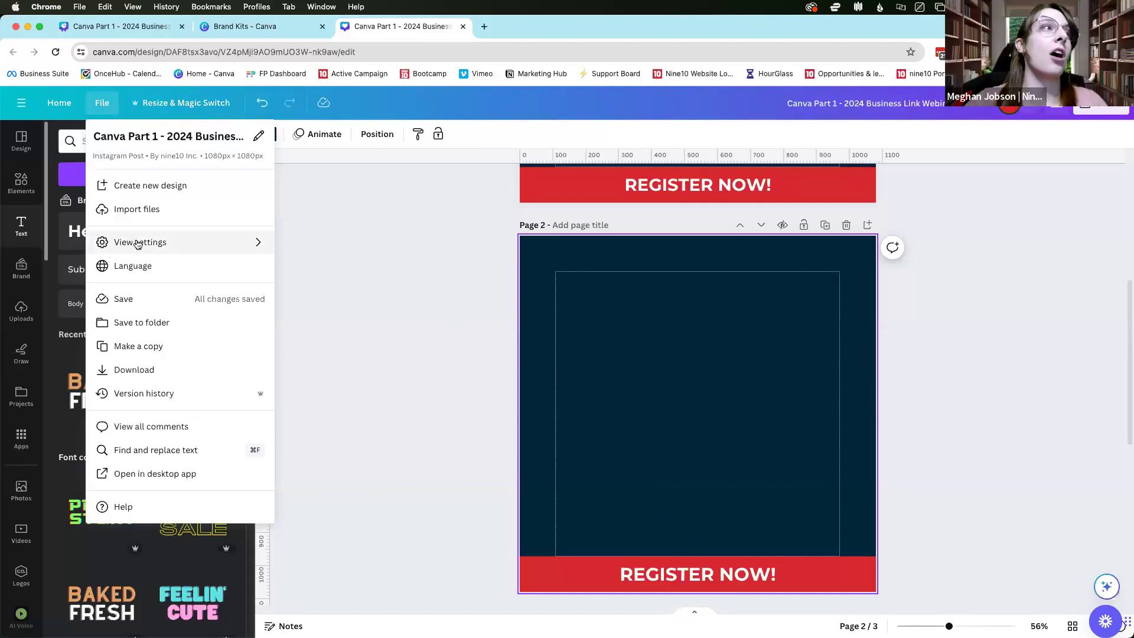
{"action": "mouse_move", "coordinate": [138, 243]}
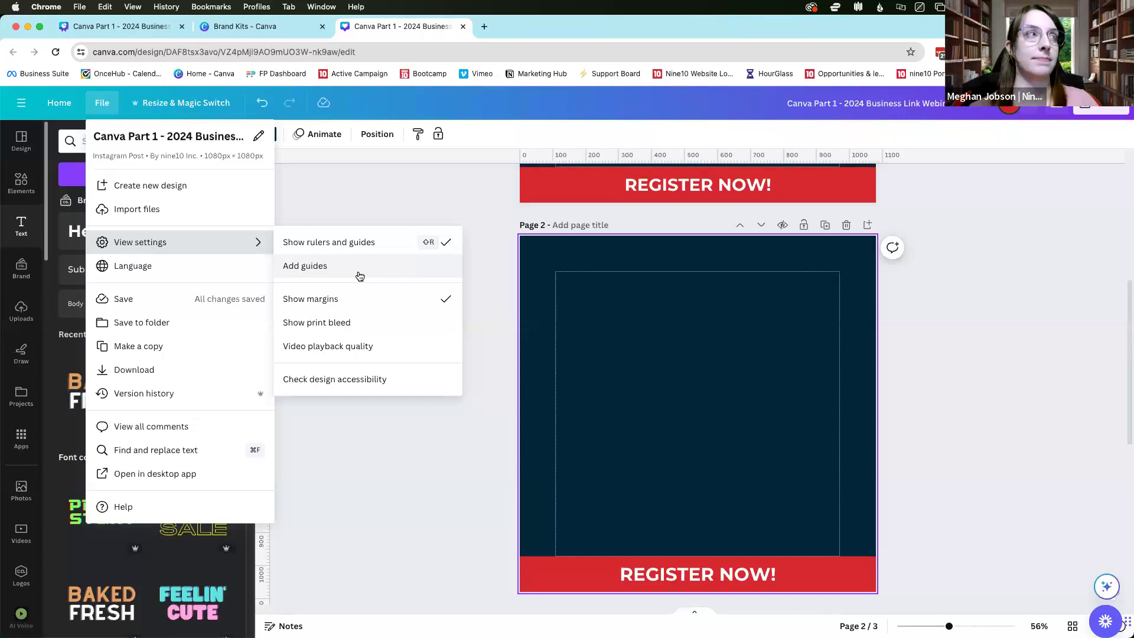
{"action": "left_click", "coordinate": [493, 334]}
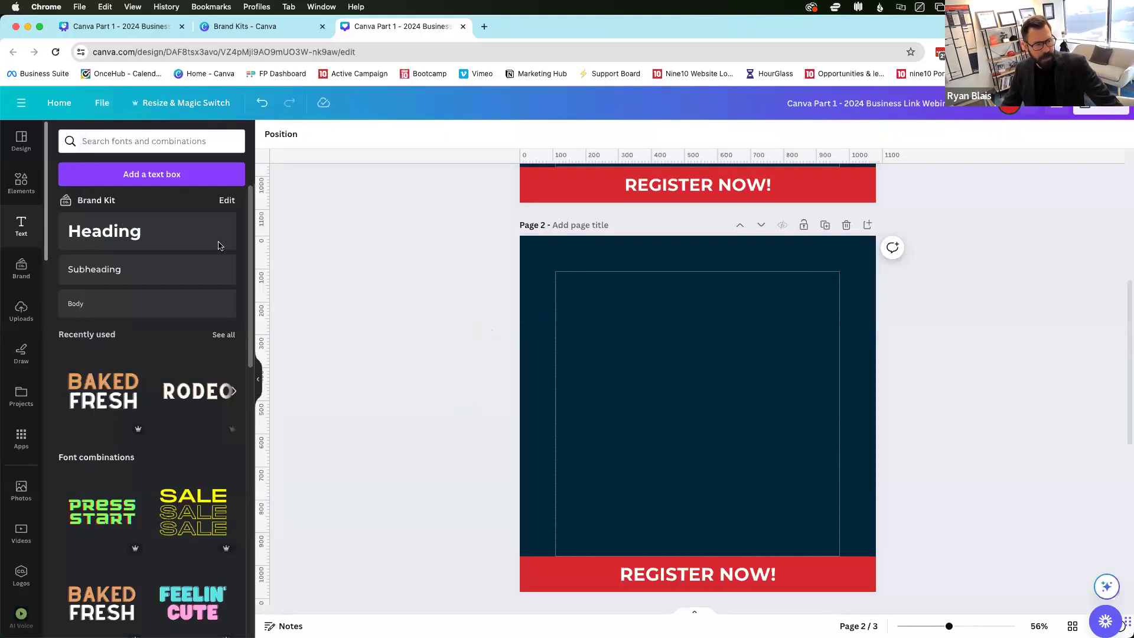
Search the elements library for Circle Frame and list all the matching frames.
{"action": "left_click", "coordinate": [21, 183]}
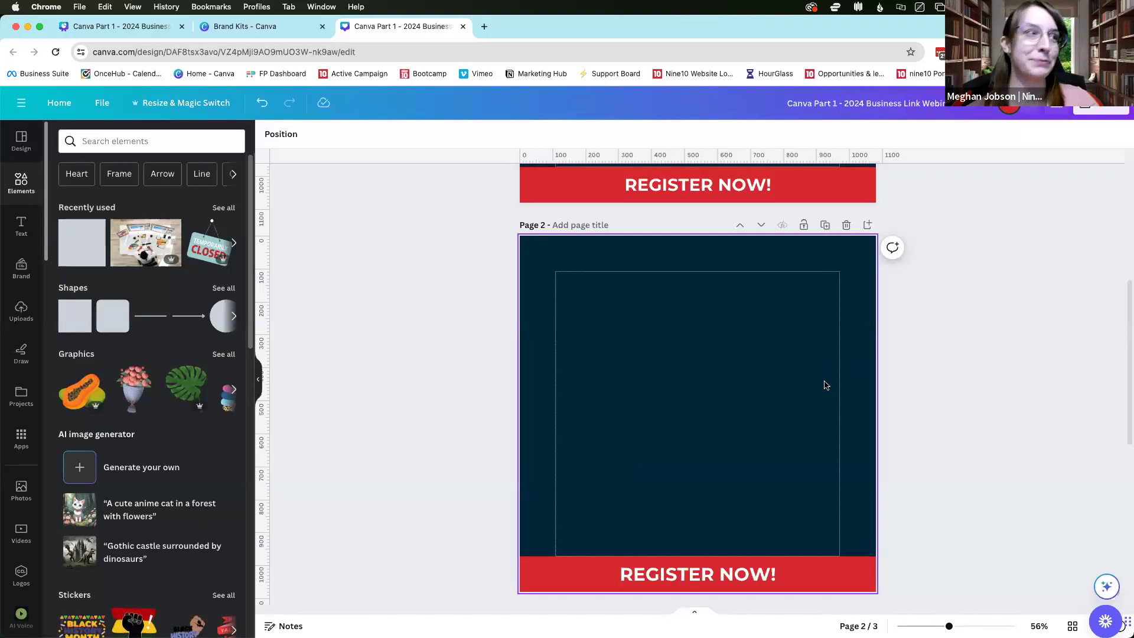
{"action": "scroll", "coordinate": [824, 384], "scroll_direction": "up", "scroll_amount": 1}
{"action": "left_click", "coordinate": [180, 143]}
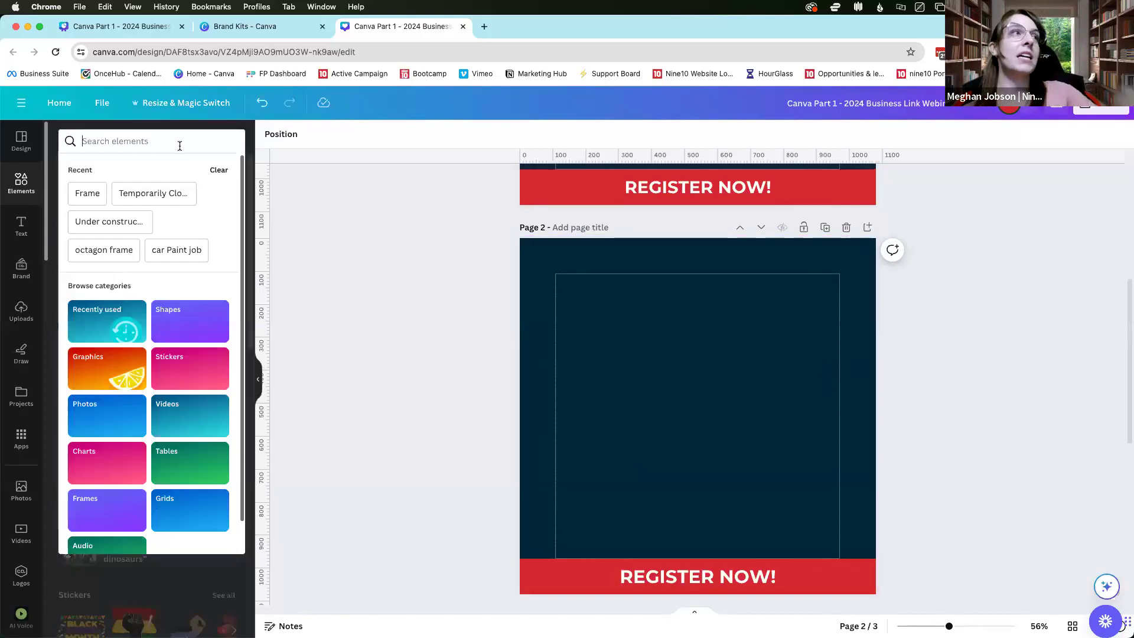
{"action": "left_click", "coordinate": [387, 231]}
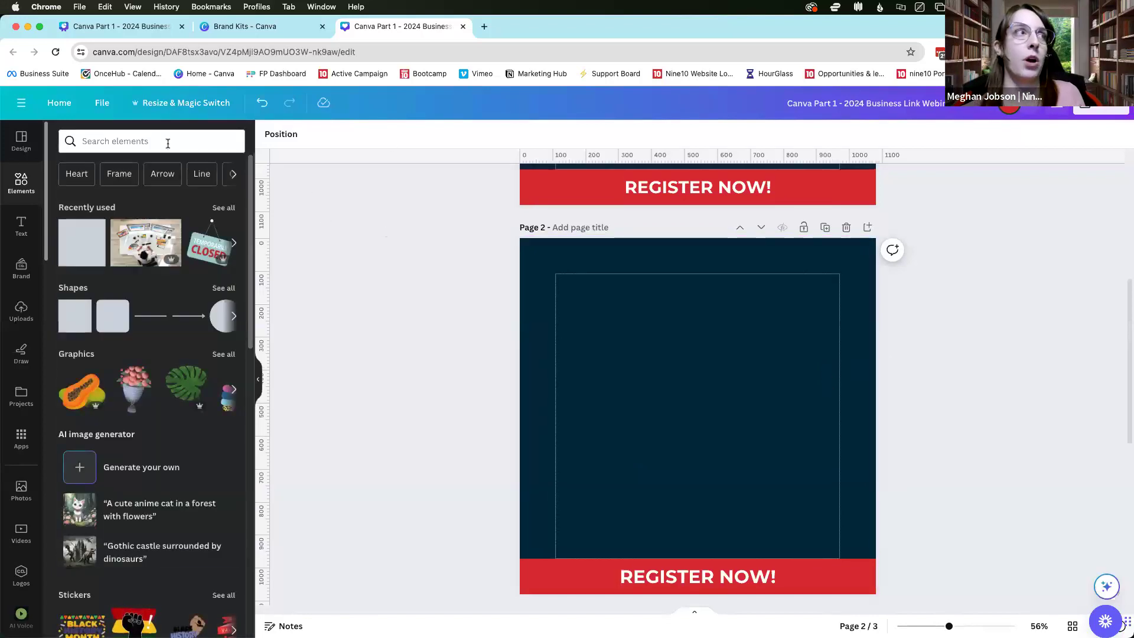
{"action": "scroll", "coordinate": [585, 355], "scroll_direction": "up", "scroll_amount": 5}
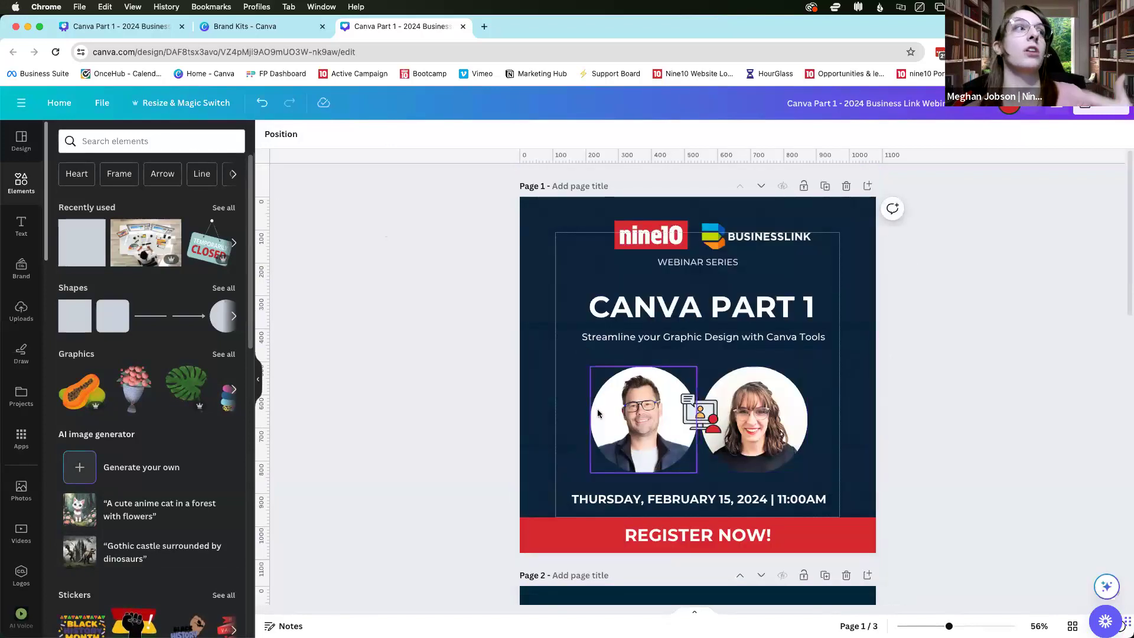
{"action": "type", "text": "Cir"}
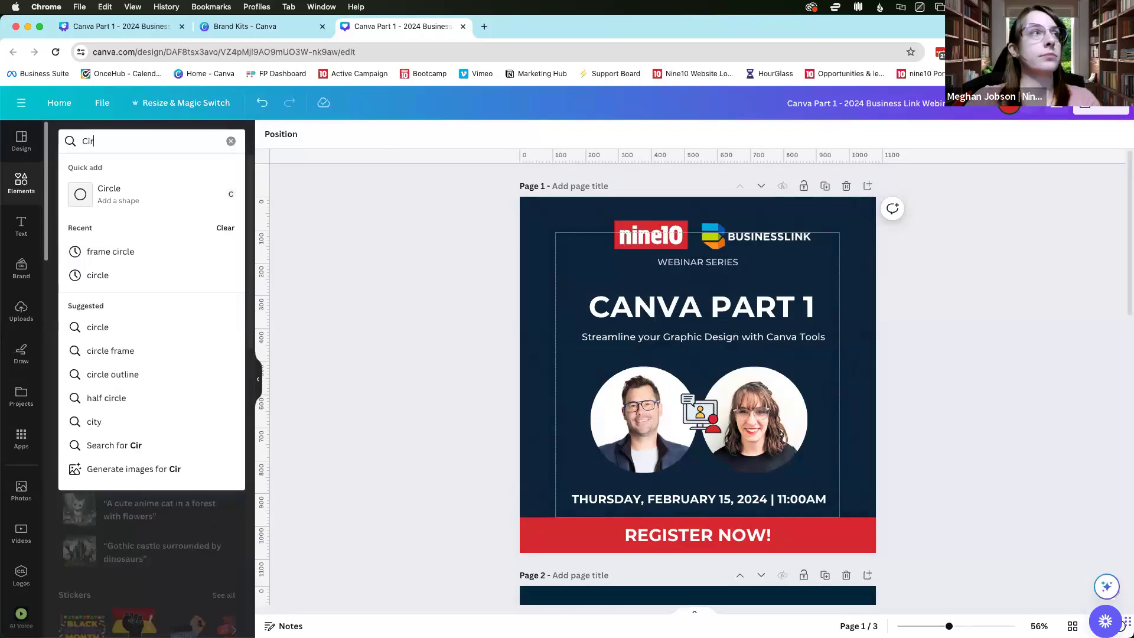
{"action": "type", "text": "cle Frame"}
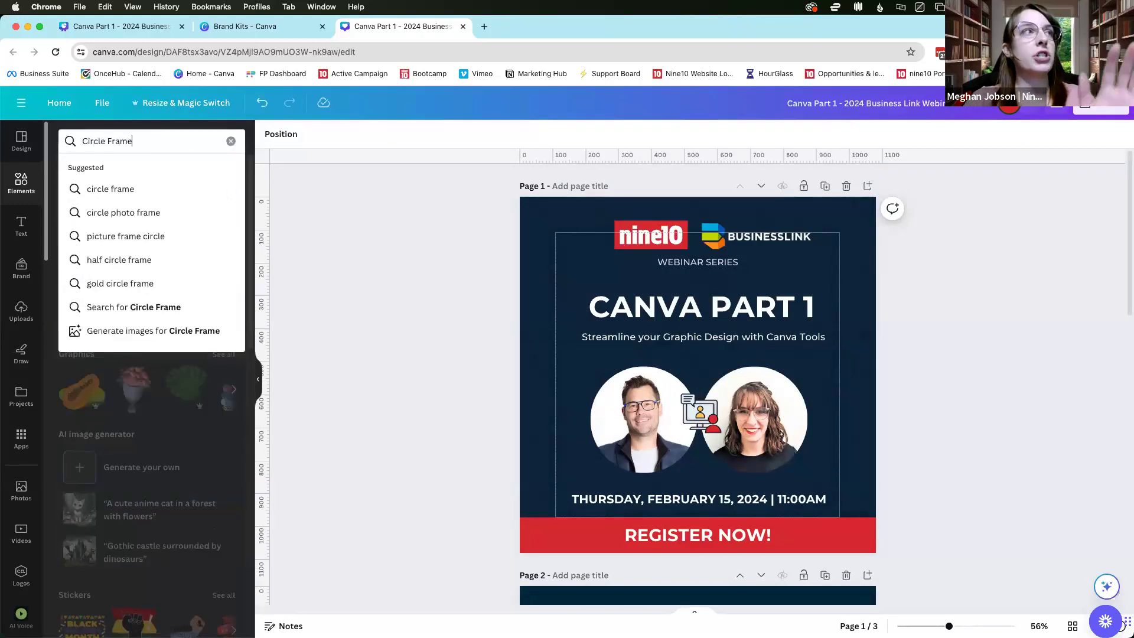
{"action": "key", "text": "Return"}
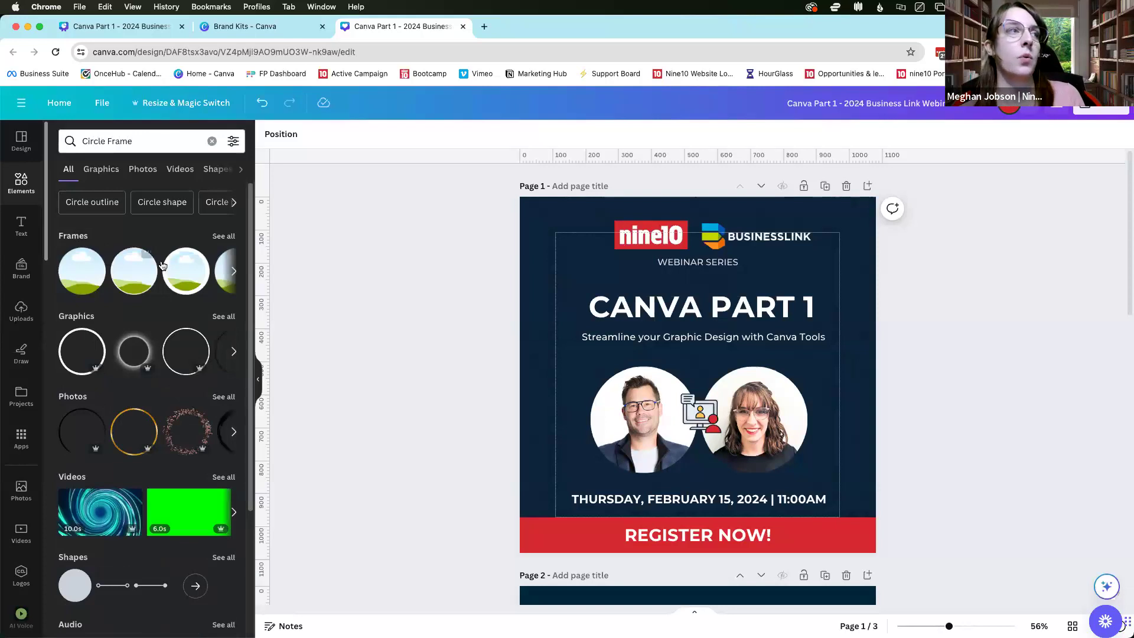
{"action": "left_click", "coordinate": [222, 238]}
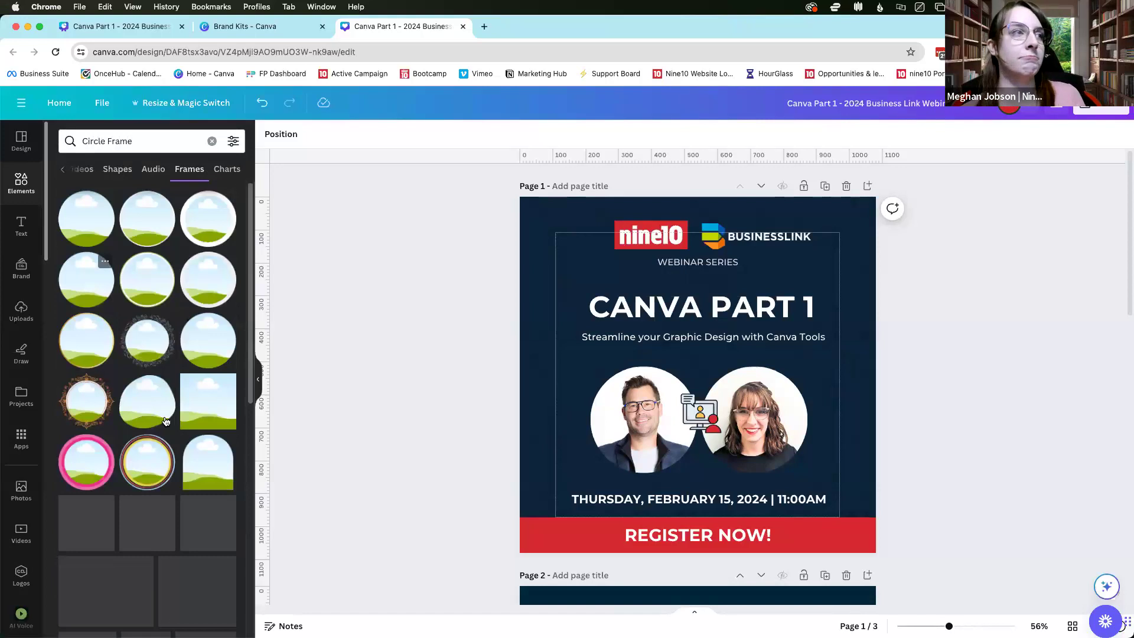
Browse the circle frame results and add the plain borderless circle frame to page 2.
{"action": "scroll", "coordinate": [703, 414], "scroll_direction": "down", "scroll_amount": 3}
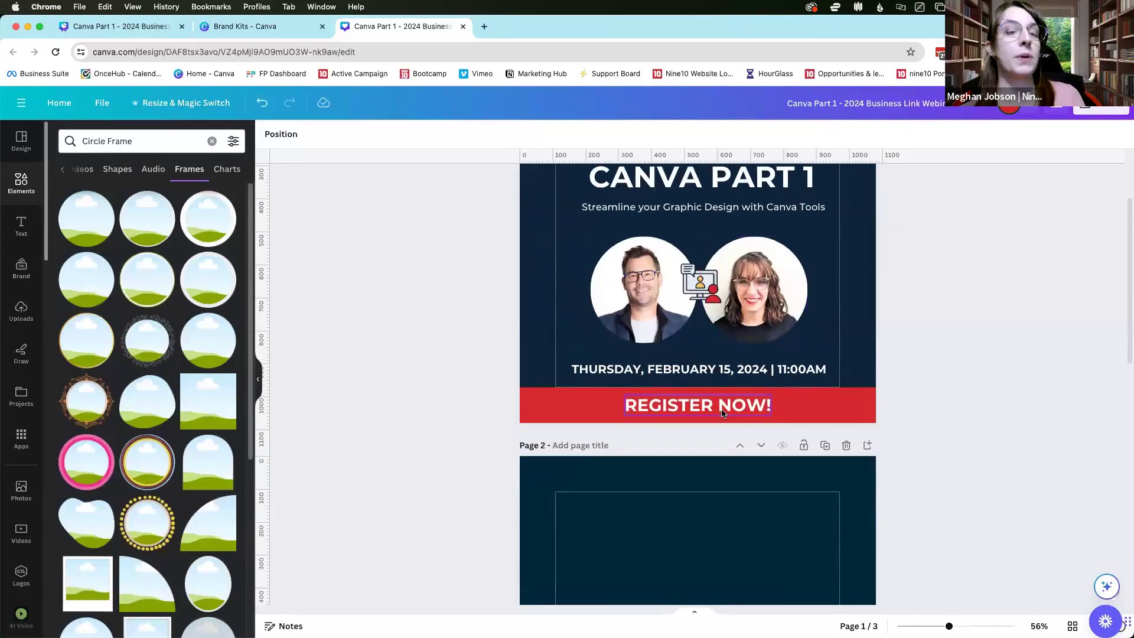
{"action": "scroll", "coordinate": [722, 412], "scroll_direction": "down", "scroll_amount": 2}
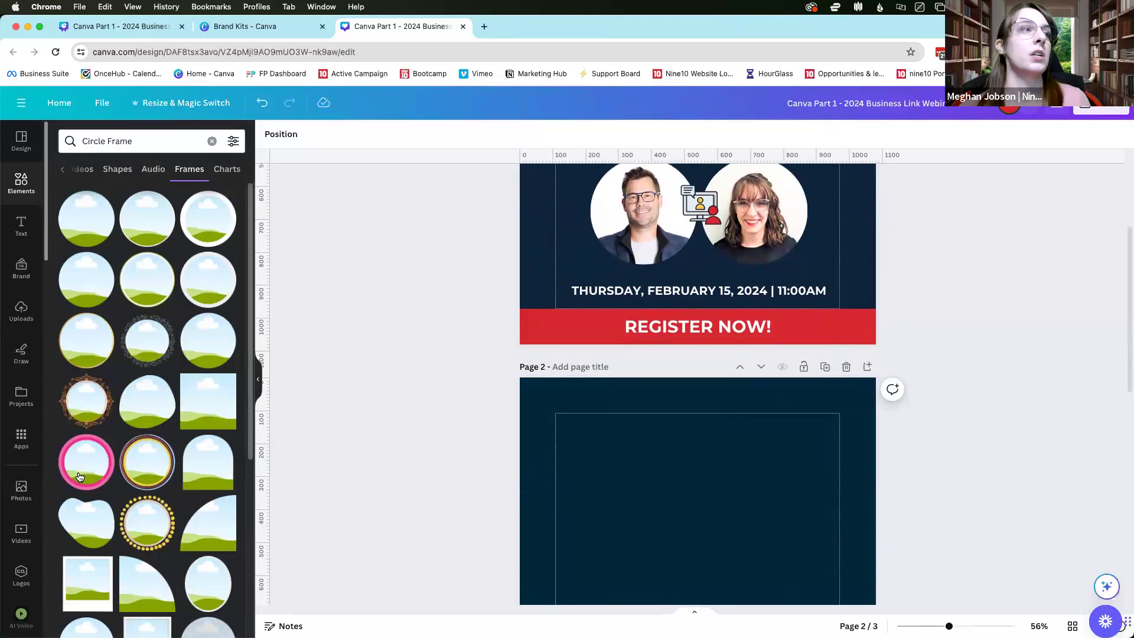
{"action": "scroll", "coordinate": [151, 520], "scroll_direction": "down", "scroll_amount": 3}
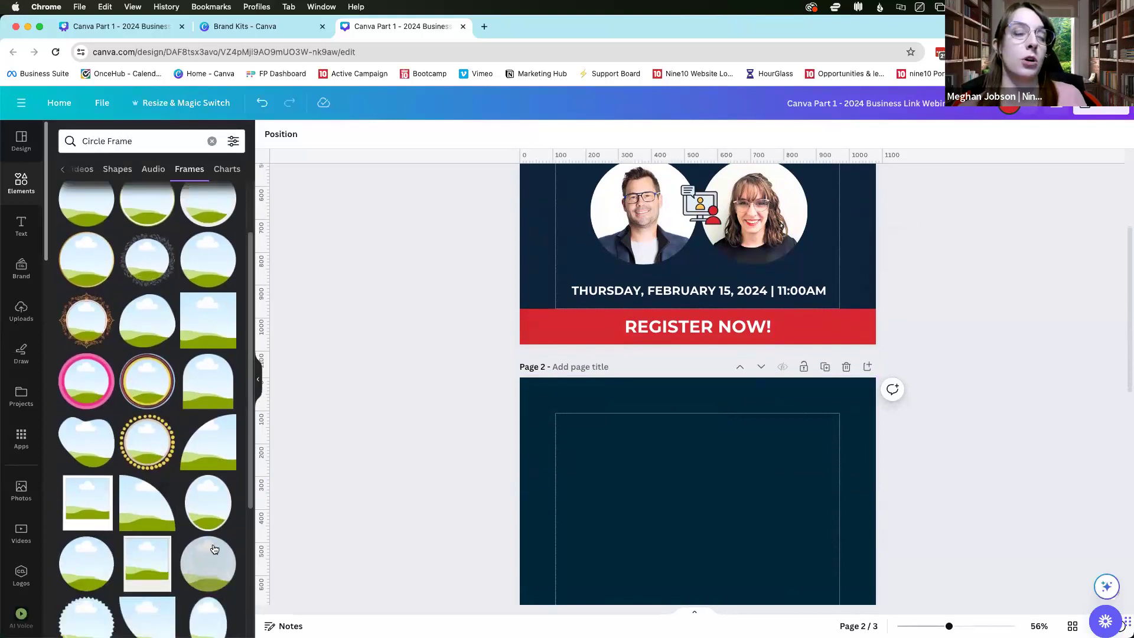
{"action": "scroll", "coordinate": [207, 549], "scroll_direction": "down", "scroll_amount": 3}
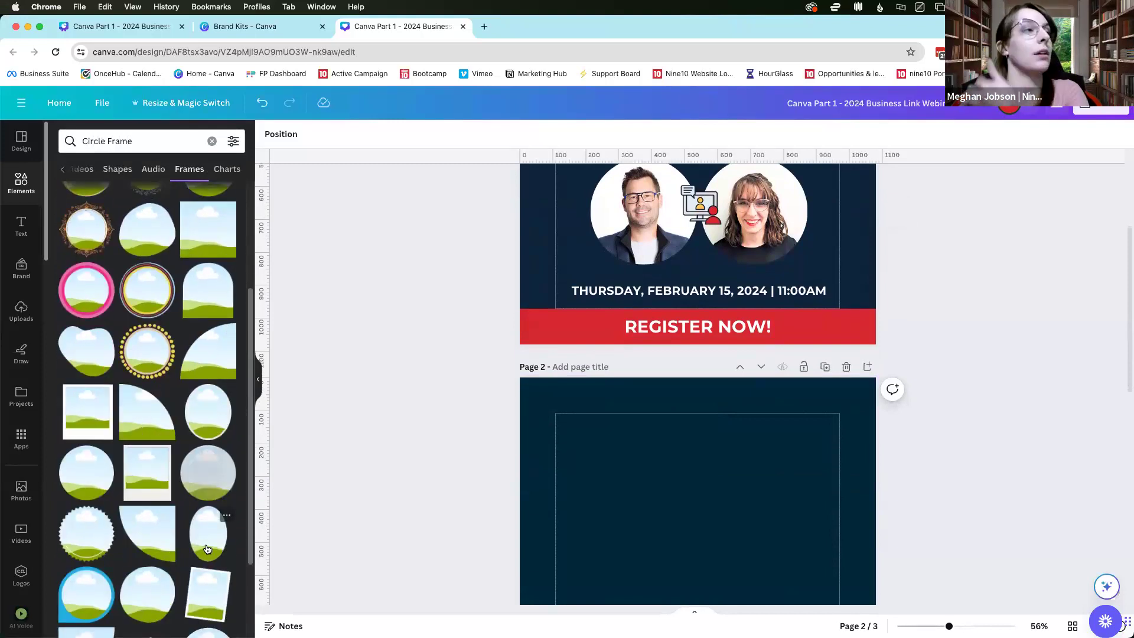
{"action": "scroll", "coordinate": [206, 550], "scroll_direction": "up", "scroll_amount": 5}
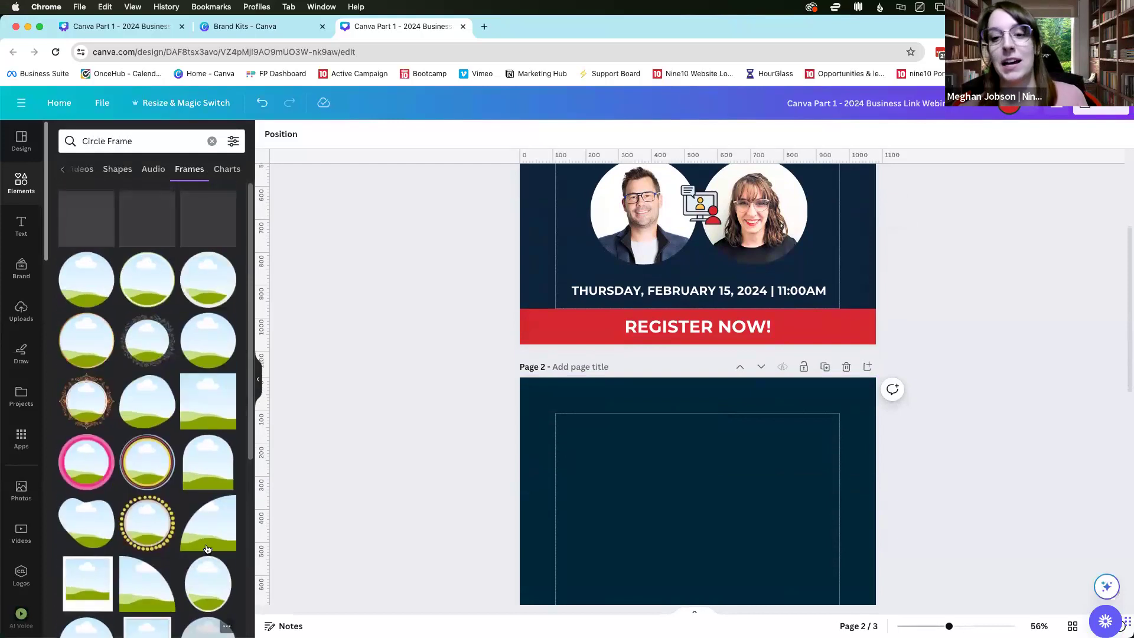
{"action": "left_click", "coordinate": [86, 219]}
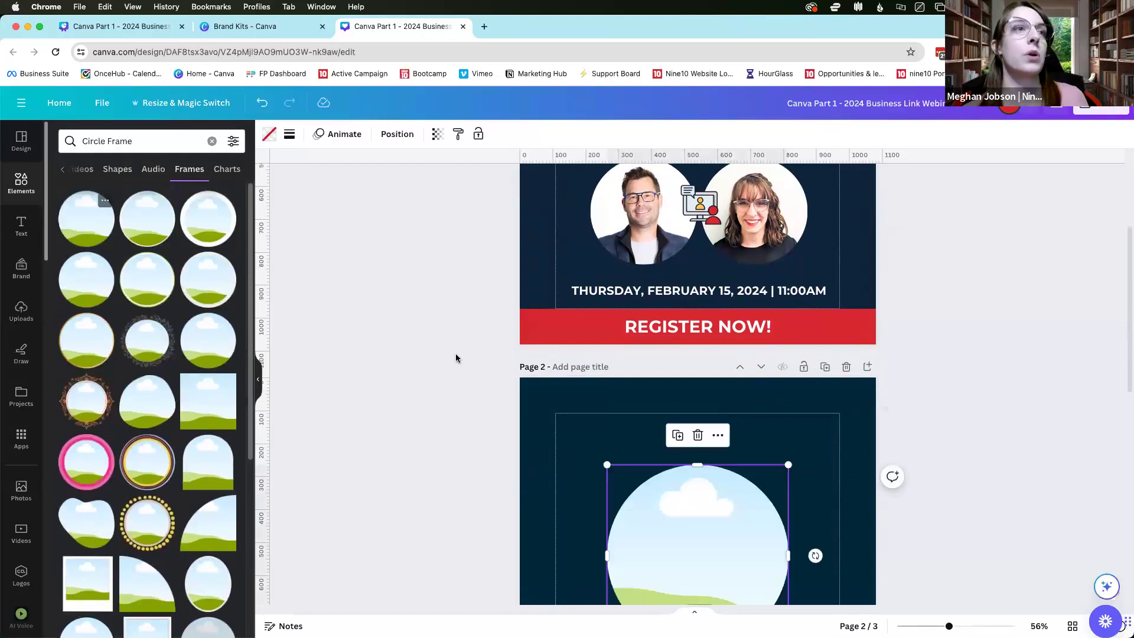
Shrink the circle frame to about 290 px wide and place it in the lower left half of page 2's design.
{"action": "scroll", "coordinate": [689, 495], "scroll_direction": "down", "scroll_amount": 3}
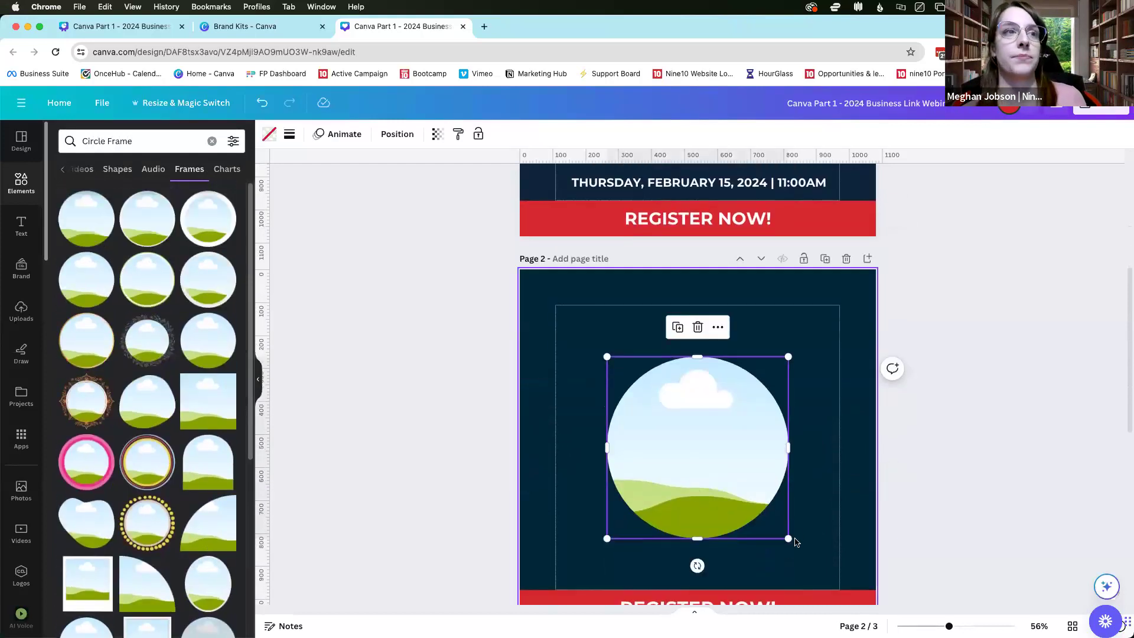
{"action": "left_click_drag", "start_coordinate": [789, 540], "coordinate": [690, 473]}
{"action": "left_click_drag", "start_coordinate": [652, 402], "coordinate": [621, 510]}
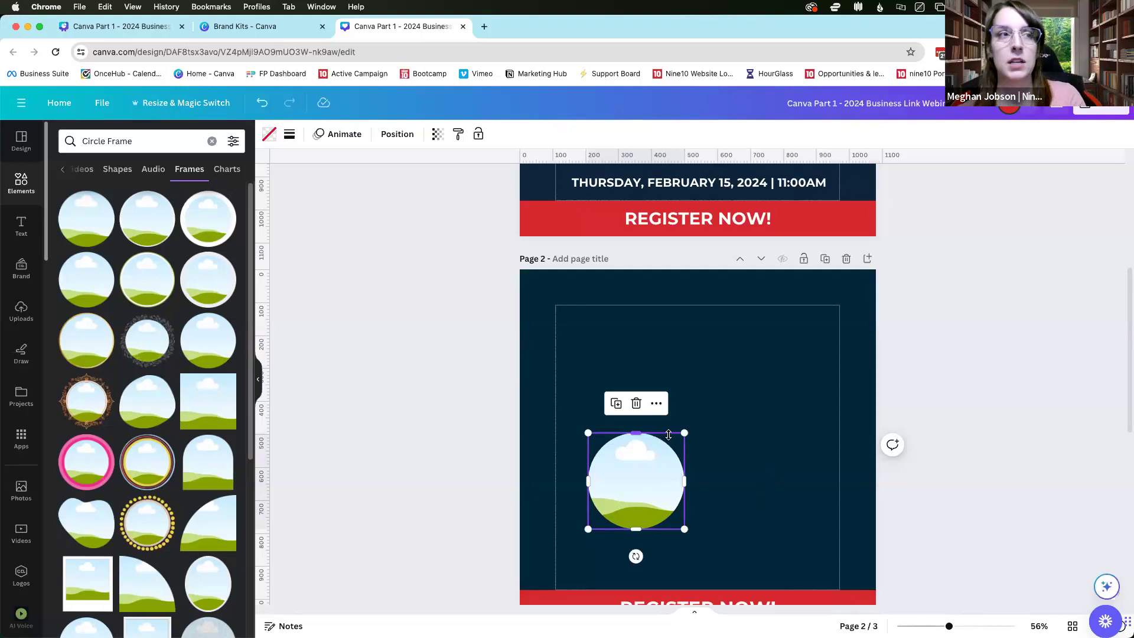
Duplicate the circle frame and align the copy to the right of the original at the same height.
{"action": "key", "text": "super+c"}
{"action": "left_click", "coordinate": [726, 483]}
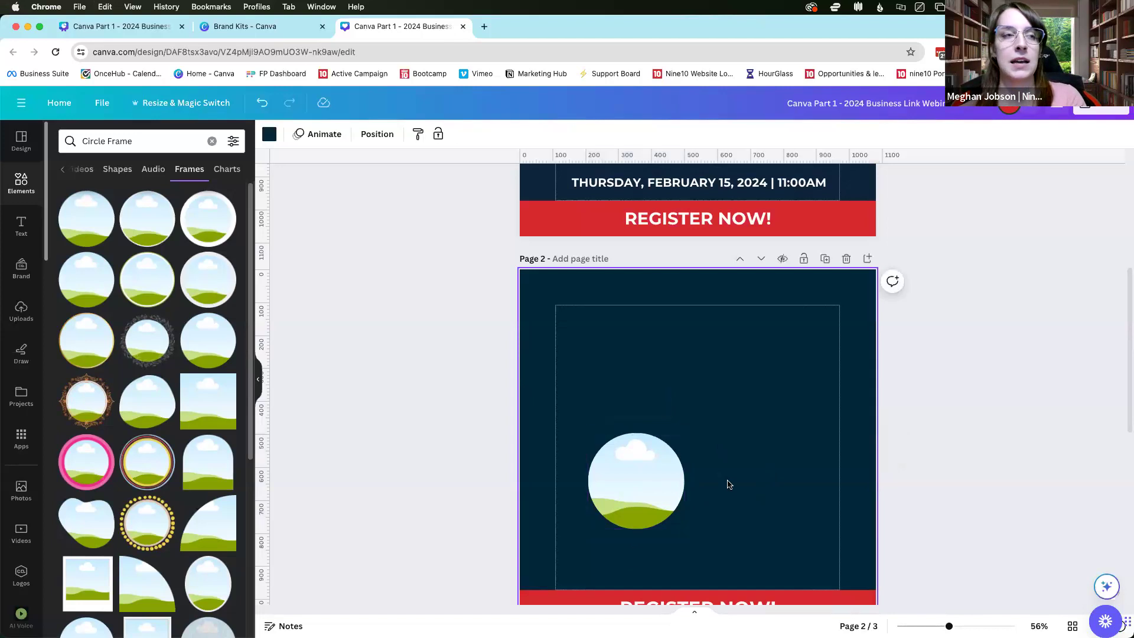
{"action": "key", "text": "super+v"}
{"action": "left_click_drag", "start_coordinate": [656, 486], "coordinate": [754, 480]}
{"action": "key", "text": "shift+Right"}
{"action": "key", "text": "shift+Right"}
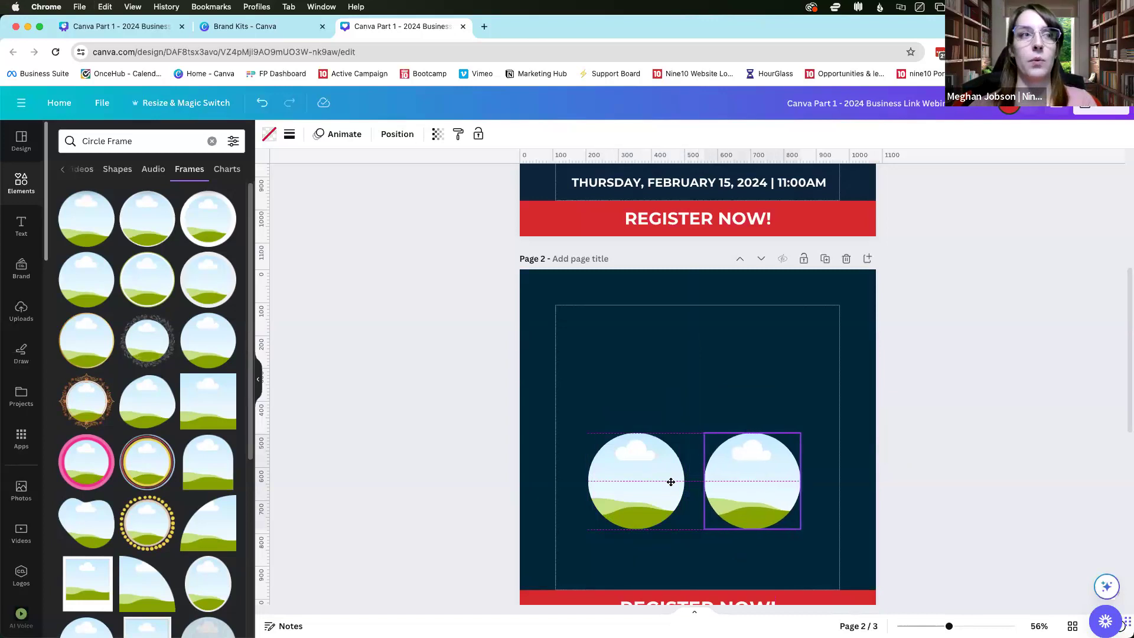
Move the left circle frame flush against the right one and group the two frames.
{"action": "left_click", "coordinate": [674, 482]}
{"action": "left_click_drag", "start_coordinate": [679, 483], "coordinate": [700, 482]}
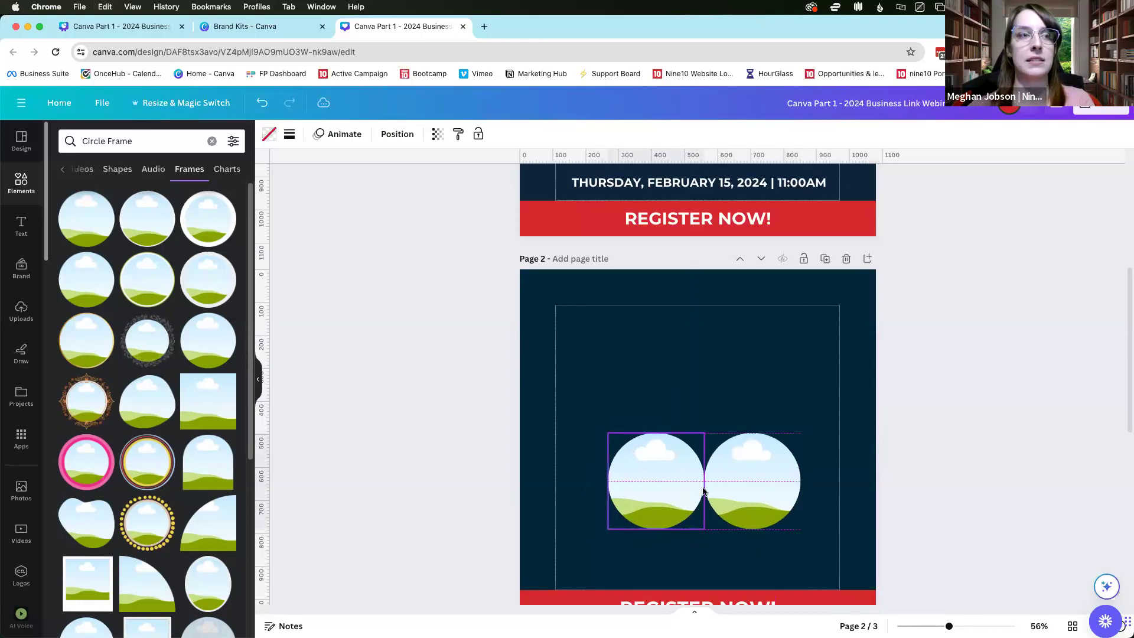
{"action": "left_click", "coordinate": [816, 535]}
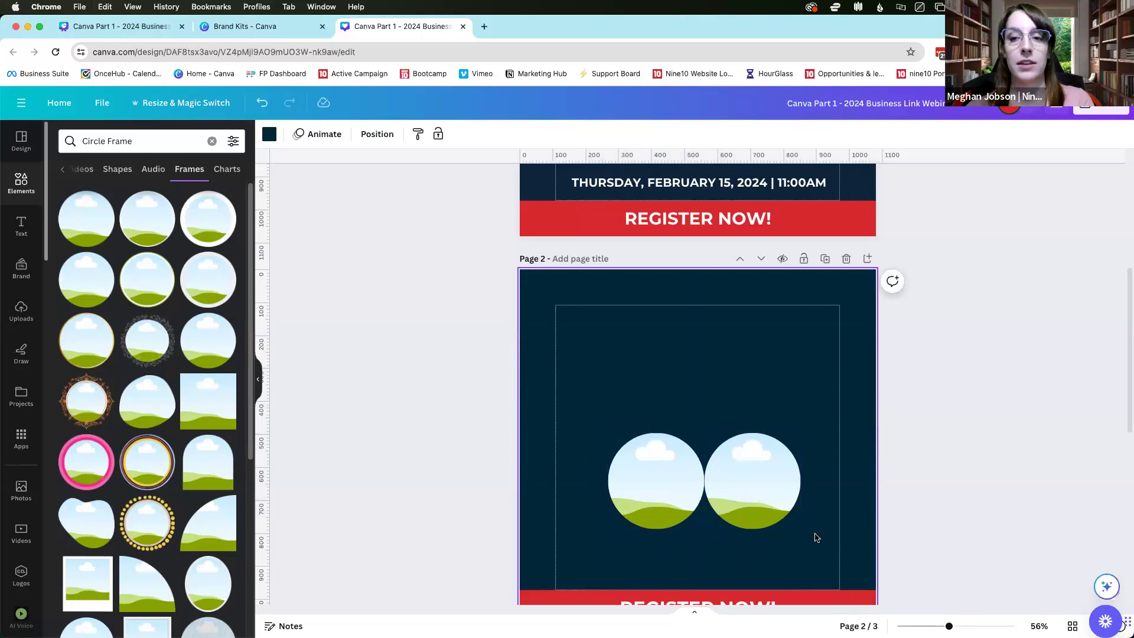
{"action": "left_click_drag", "start_coordinate": [825, 544], "coordinate": [598, 439]}
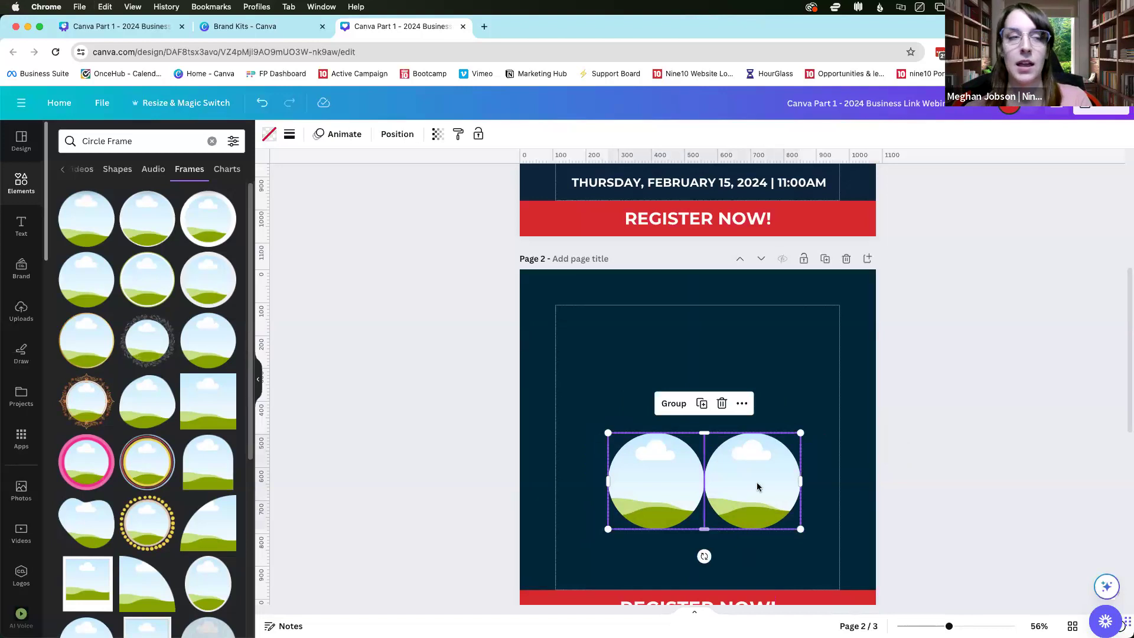
{"action": "left_click", "coordinate": [679, 408]}
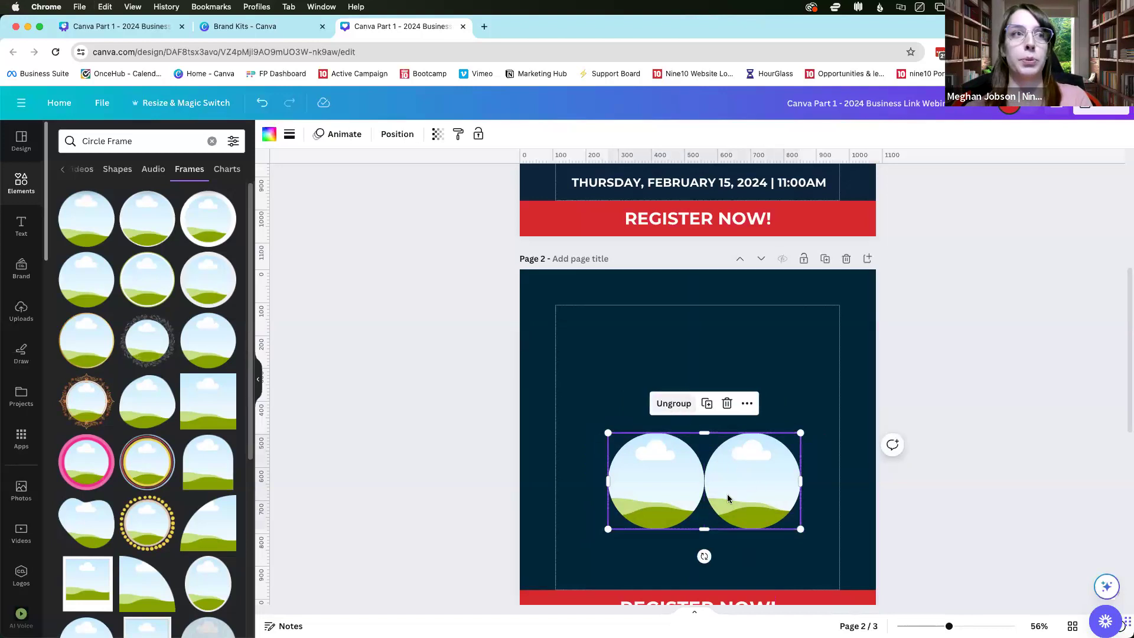
Reposition the grouped circle frames so they are centered horizontally on page 2.
{"action": "left_click_drag", "start_coordinate": [750, 504], "coordinate": [788, 504]}
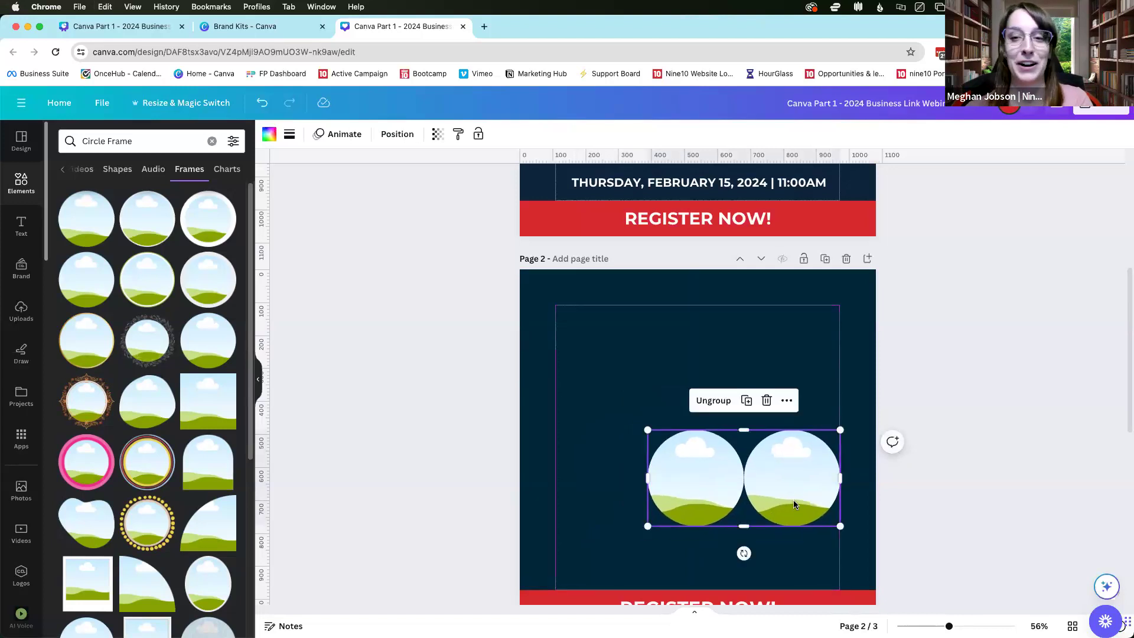
{"action": "left_click_drag", "start_coordinate": [793, 502], "coordinate": [748, 511]}
{"action": "scroll", "coordinate": [761, 508], "scroll_direction": "up", "scroll_amount": 3}
{"action": "right_click", "coordinate": [761, 508]}
{"action": "left_click", "coordinate": [672, 466]}
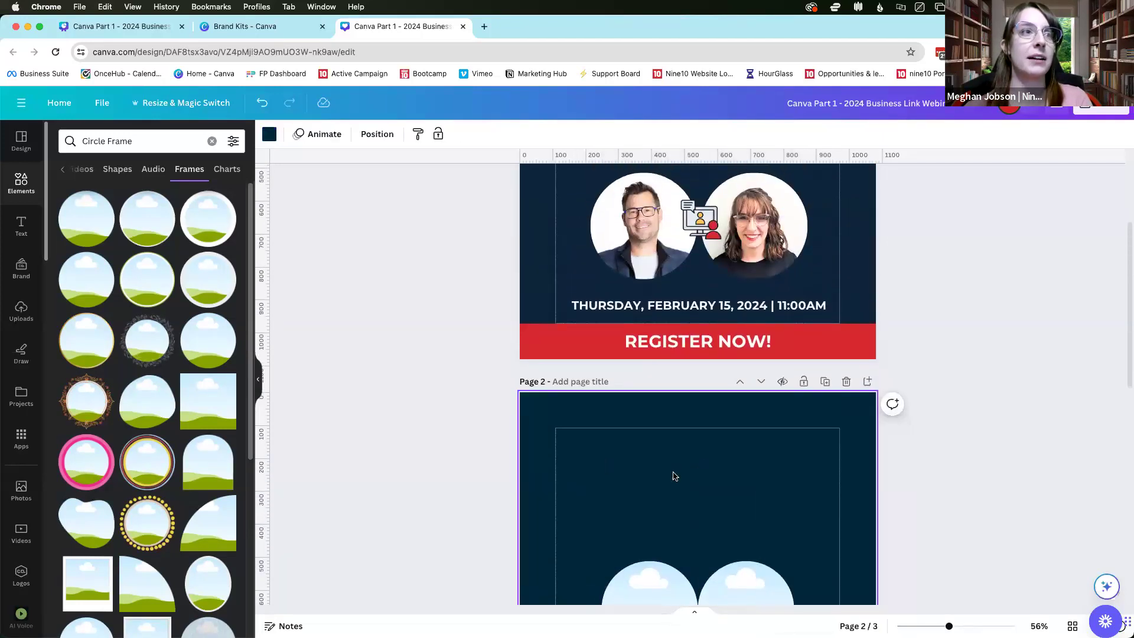
Enlarge the grouped frames until each circle is about 315 px wide and recenter the group above the red banner.
{"action": "scroll", "coordinate": [739, 478], "scroll_direction": "down", "scroll_amount": 3}
{"action": "left_click", "coordinate": [742, 468]}
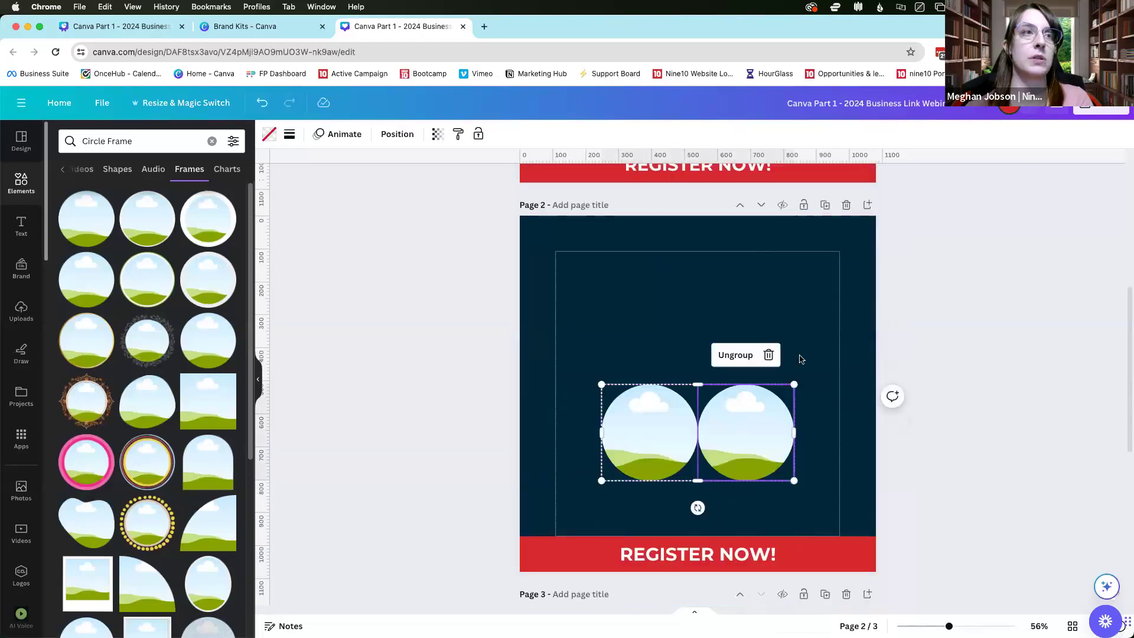
{"action": "left_click_drag", "start_coordinate": [793, 384], "coordinate": [810, 376]}
{"action": "left_click_drag", "start_coordinate": [754, 448], "coordinate": [747, 456]}
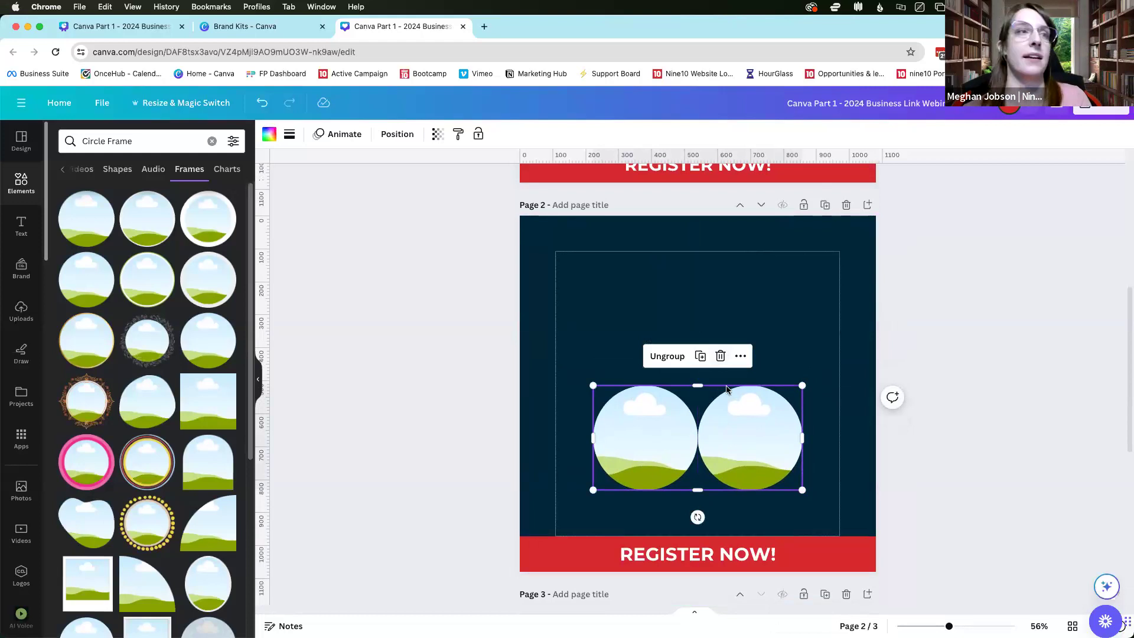
{"action": "left_click", "coordinate": [836, 482]}
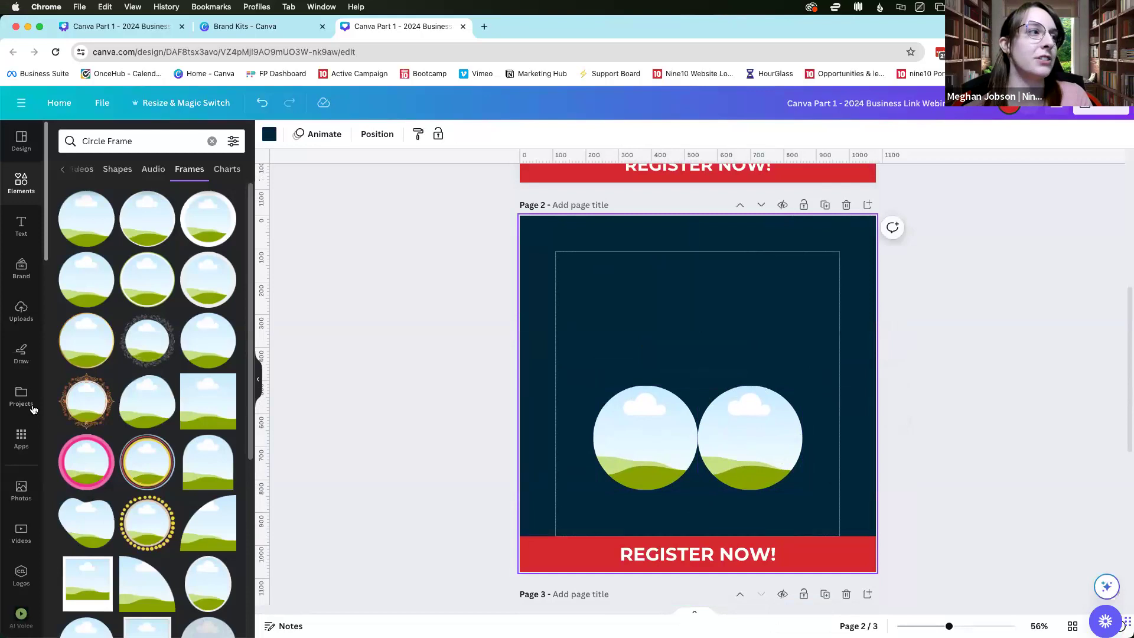
Open the Team Headshots folder and place the headshot of the man in the navy blazer in the left circle frame.
{"action": "scroll", "coordinate": [30, 402], "scroll_direction": "down", "scroll_amount": 4}
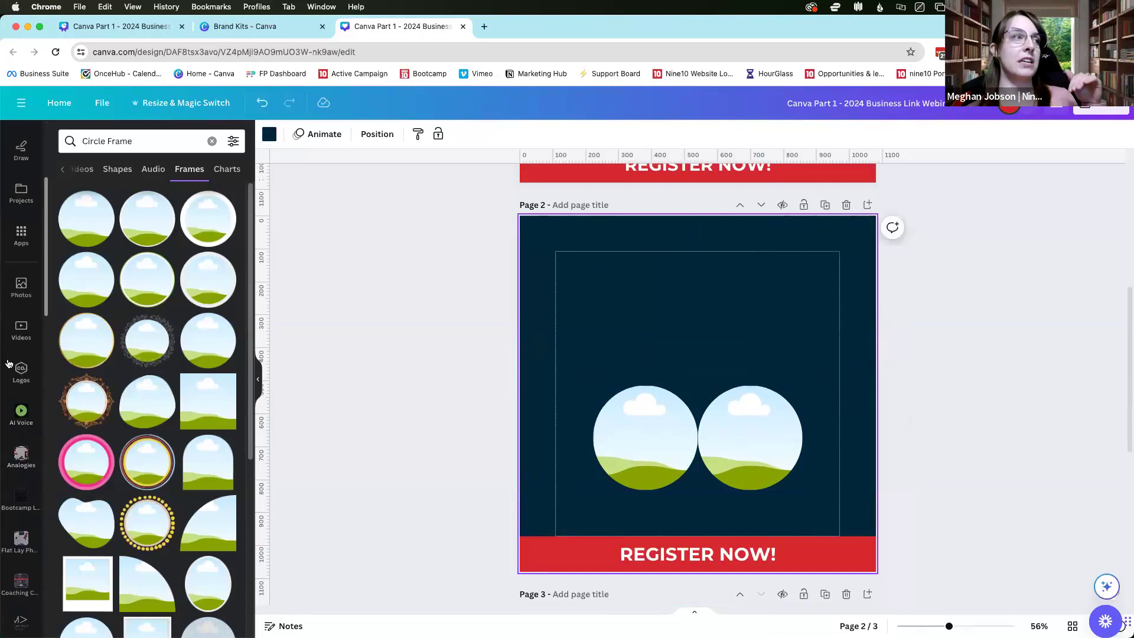
{"action": "scroll", "coordinate": [11, 508], "scroll_direction": "down", "scroll_amount": 3}
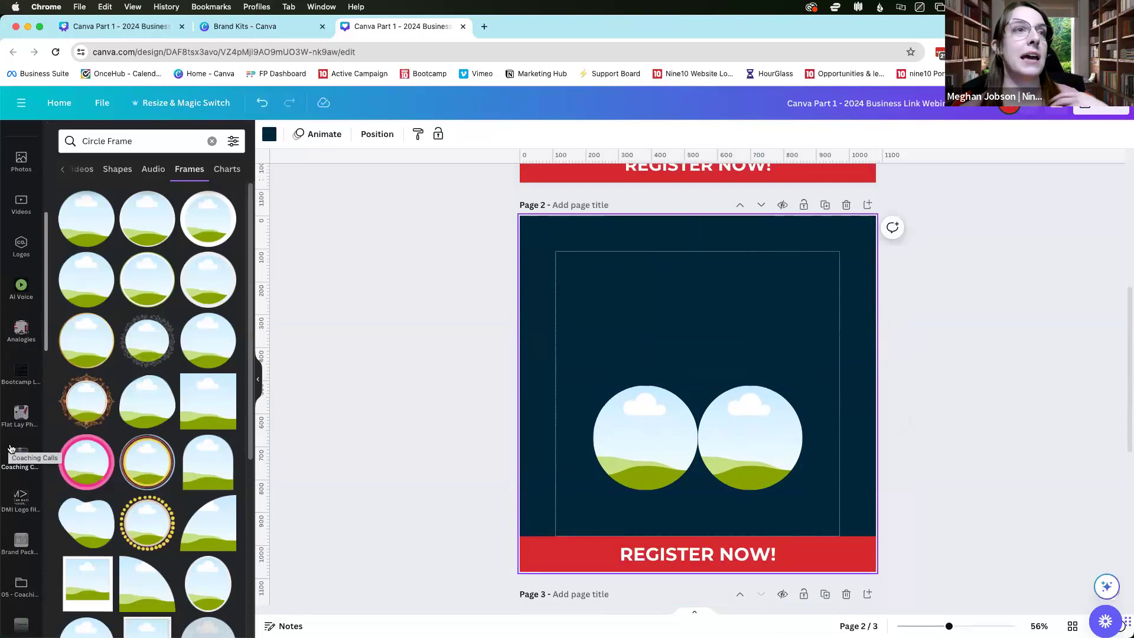
{"action": "scroll", "coordinate": [12, 450], "scroll_direction": "down", "scroll_amount": 5}
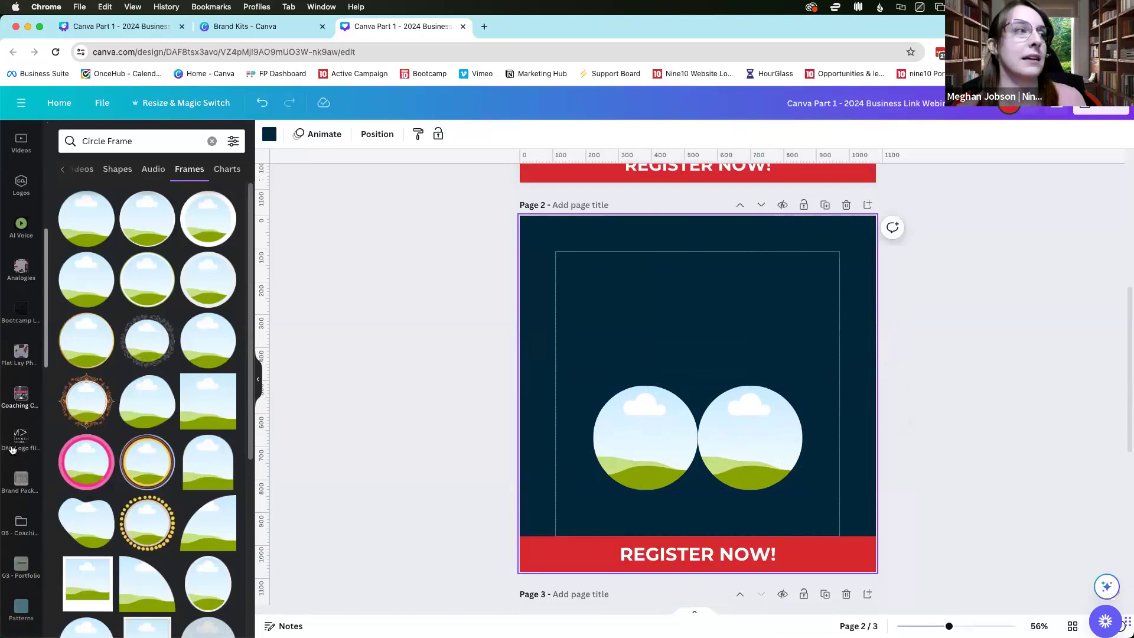
{"action": "scroll", "coordinate": [12, 450], "scroll_direction": "down", "scroll_amount": 5}
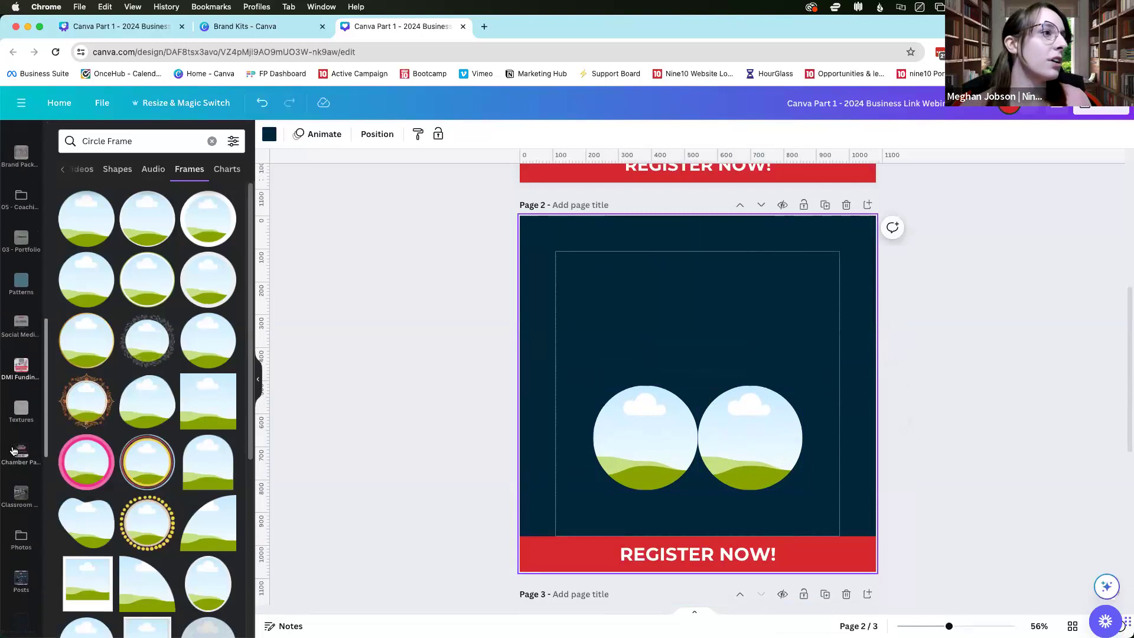
{"action": "scroll", "coordinate": [12, 452], "scroll_direction": "down", "scroll_amount": 5}
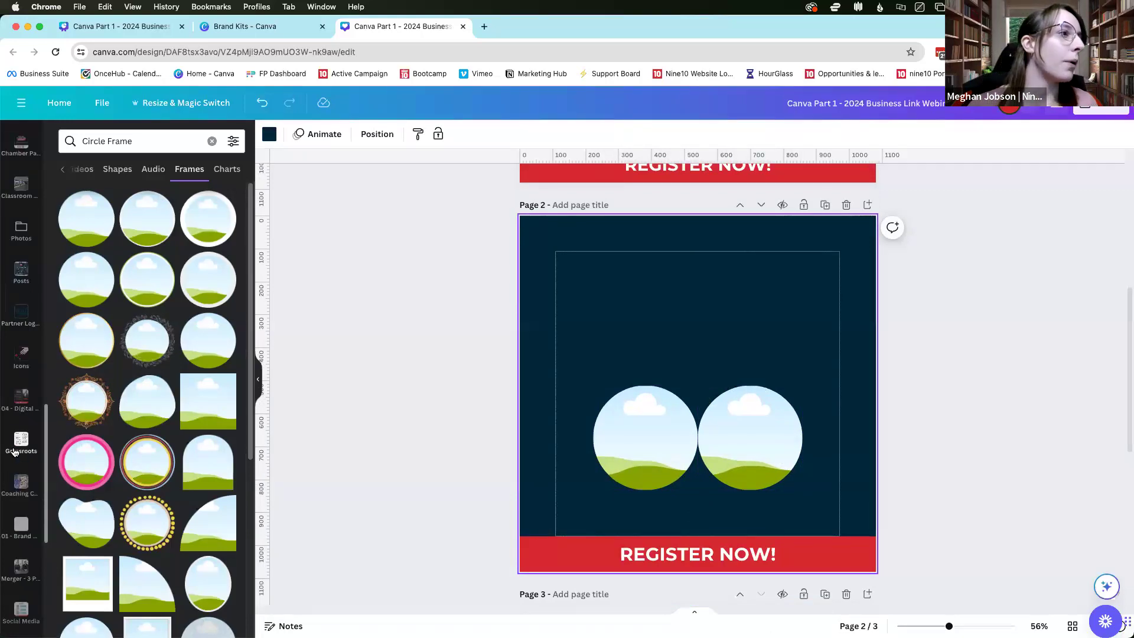
{"action": "scroll", "coordinate": [13, 454], "scroll_direction": "down", "scroll_amount": 3}
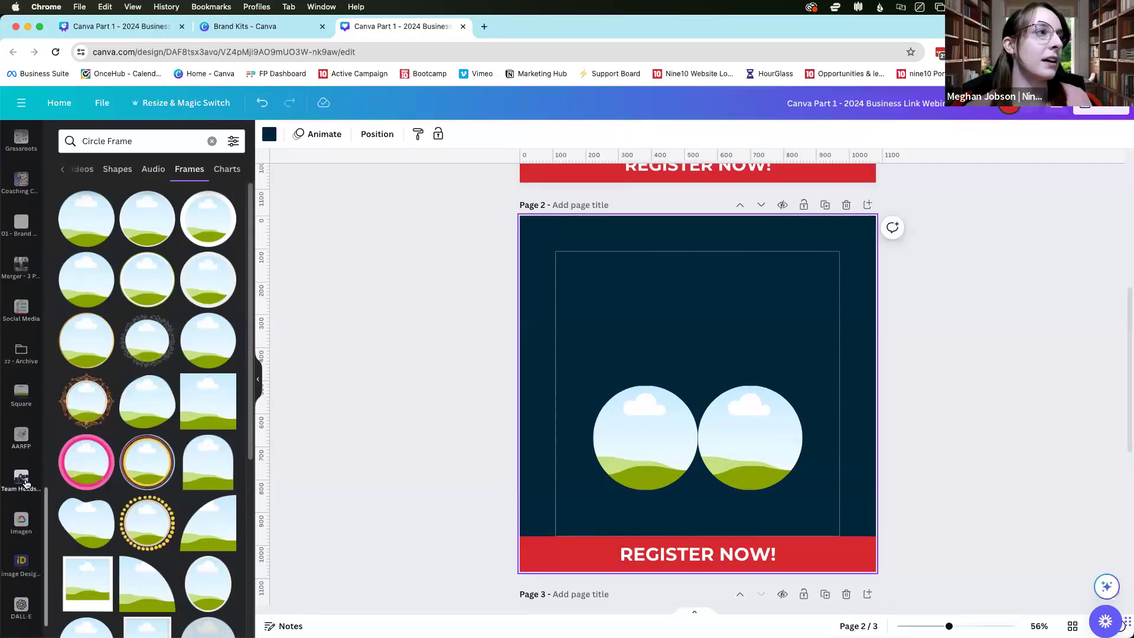
{"action": "left_click", "coordinate": [21, 478]}
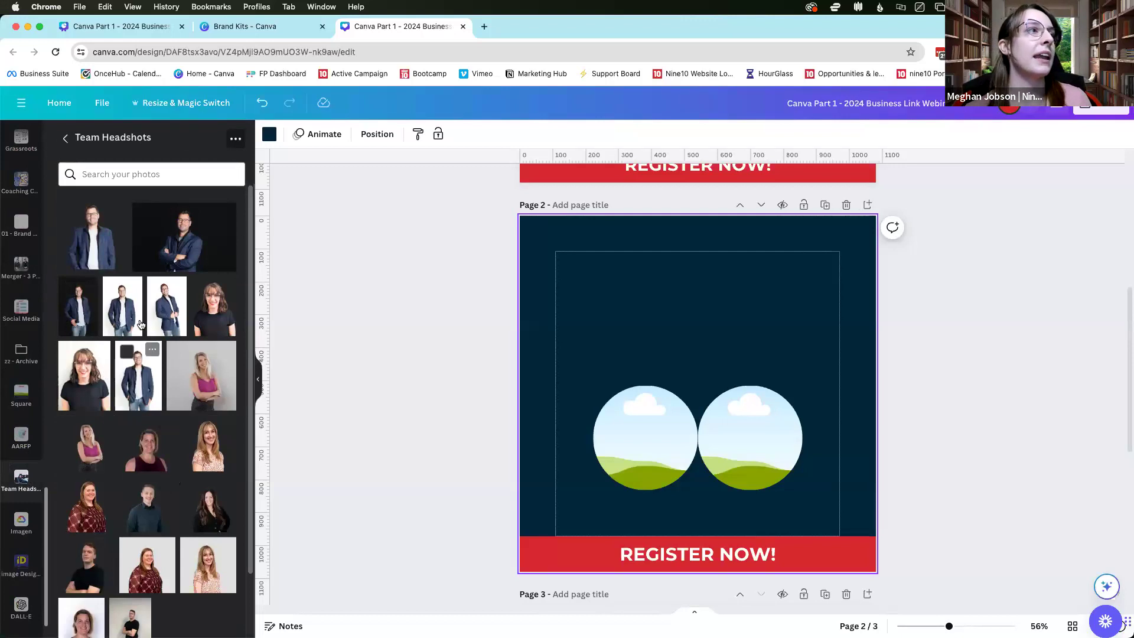
{"action": "left_click_drag", "start_coordinate": [136, 387], "coordinate": [620, 433]}
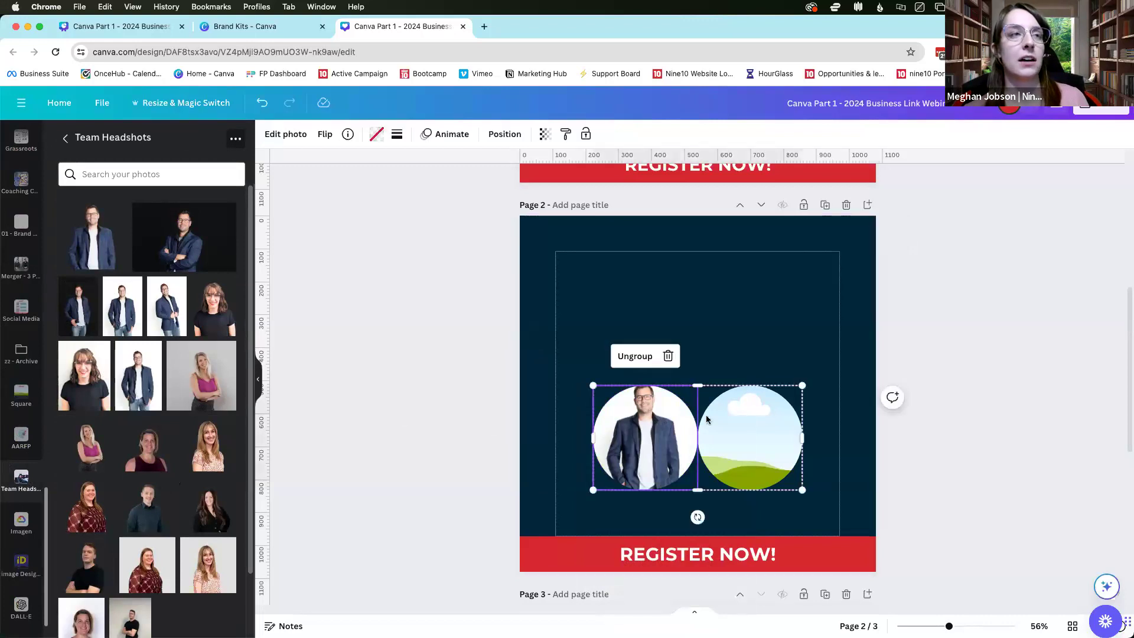
Crop the left circle's photo by enlarging it and repositioning it so the man's head and shoulders fill the frame.
{"action": "double_click", "coordinate": [631, 354]}
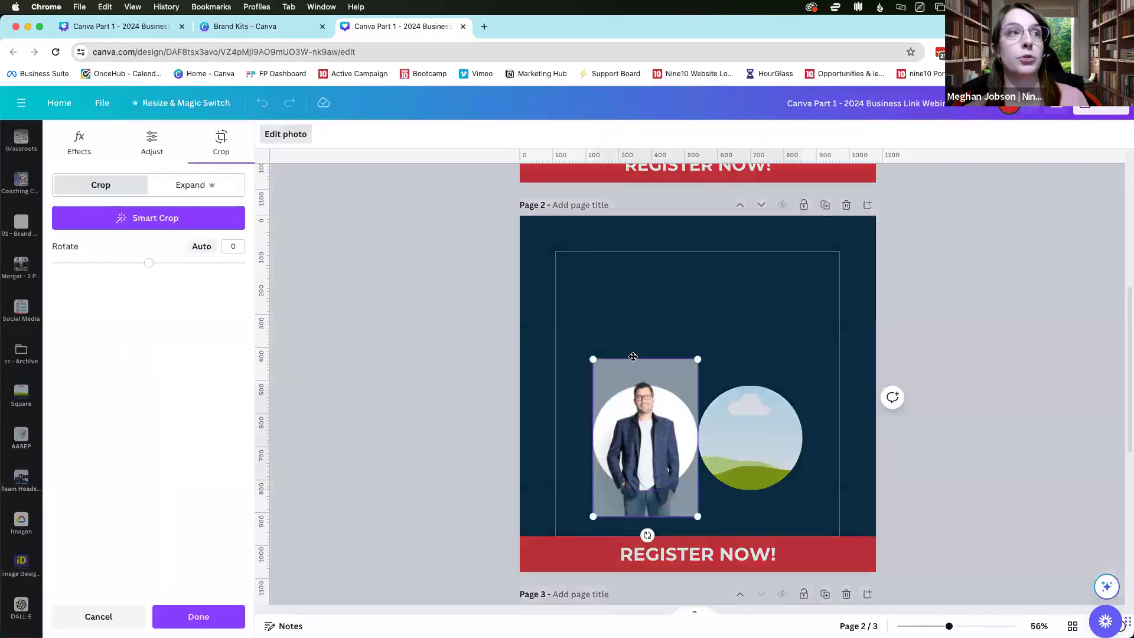
{"action": "left_click", "coordinate": [719, 335]}
{"action": "left_click", "coordinate": [719, 331]}
{"action": "left_click", "coordinate": [652, 423]}
{"action": "double_click", "coordinate": [652, 423]}
{"action": "left_click_drag", "start_coordinate": [648, 434], "coordinate": [642, 463]}
{"action": "left_click_drag", "start_coordinate": [593, 385], "coordinate": [549, 353]}
{"action": "left_click_drag", "start_coordinate": [651, 435], "coordinate": [666, 468]}
{"action": "left_click_drag", "start_coordinate": [575, 367], "coordinate": [546, 322]}
{"action": "left_click_drag", "start_coordinate": [654, 449], "coordinate": [663, 476]}
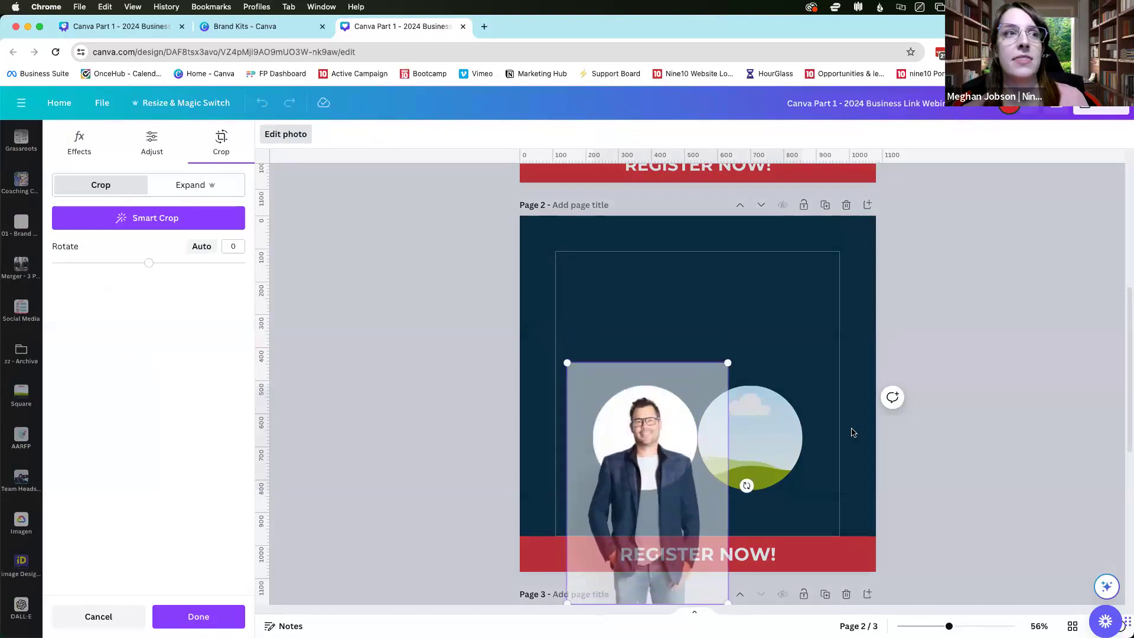
{"action": "left_click", "coordinate": [1012, 346]}
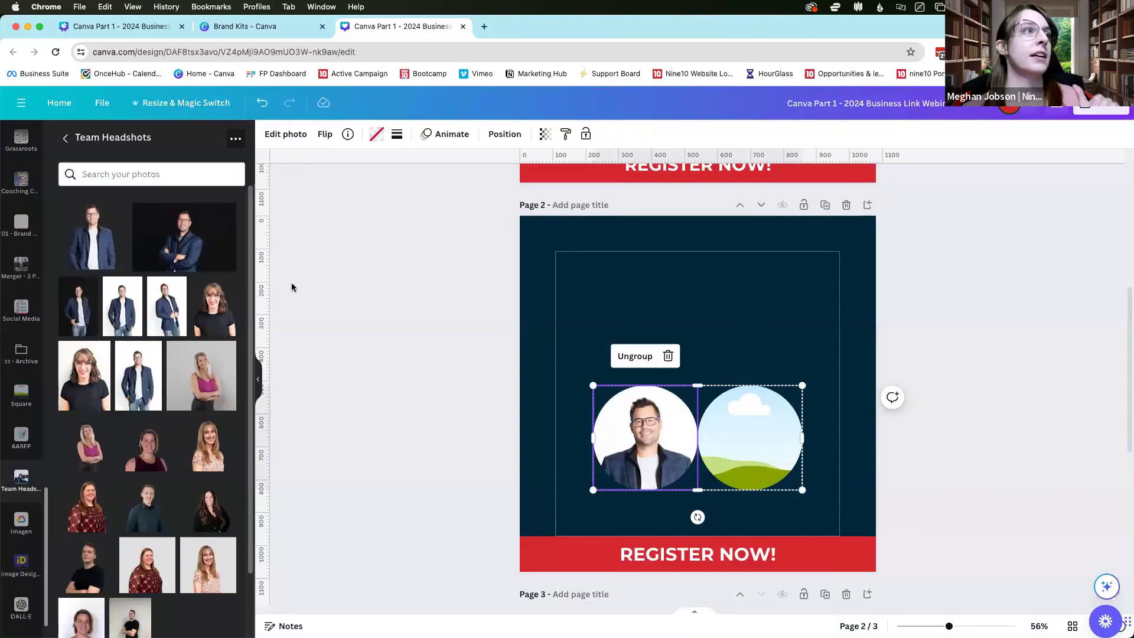
Place the headshot of the woman in the black top in the right circle frame and shift it down within its crop.
{"action": "left_click_drag", "start_coordinate": [89, 381], "coordinate": [732, 422]}
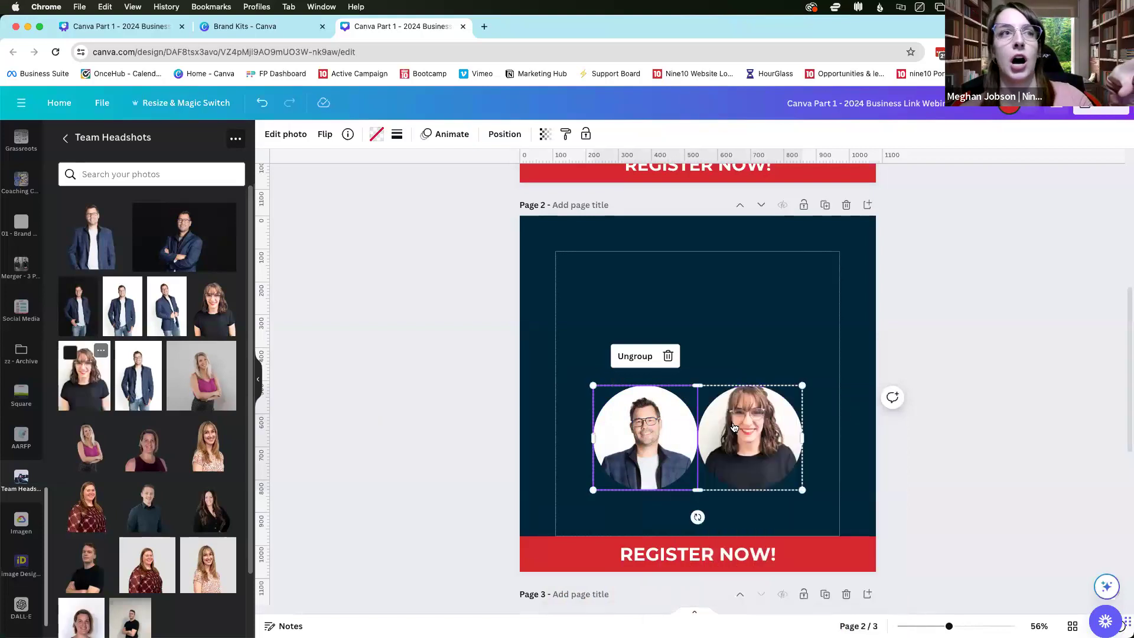
{"action": "left_click", "coordinate": [831, 461]}
{"action": "left_click", "coordinate": [764, 442]}
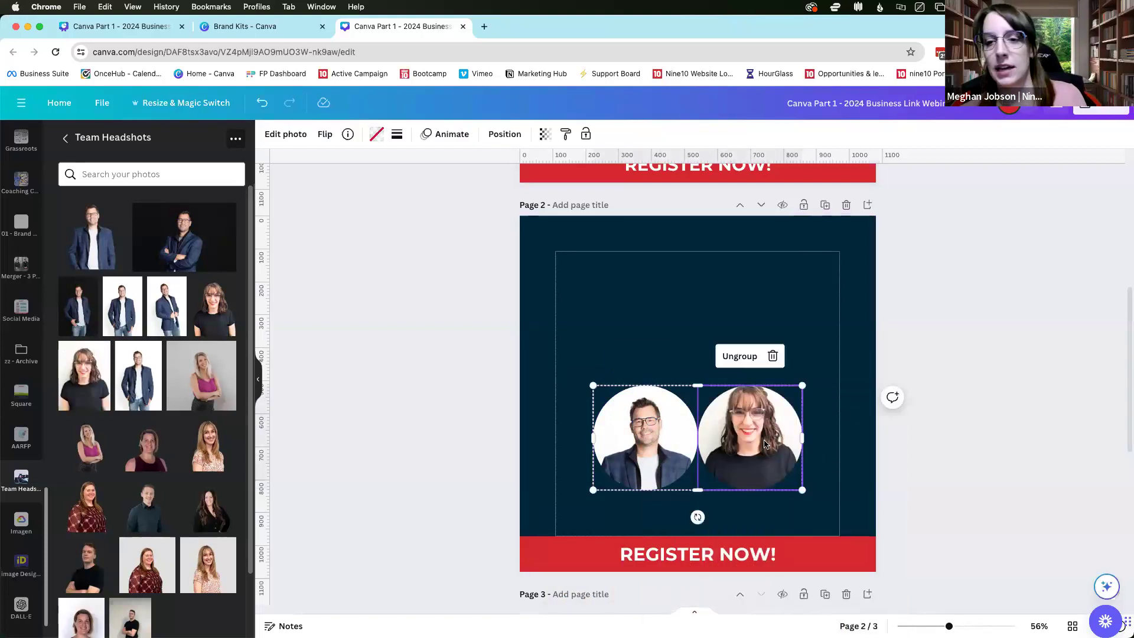
{"action": "double_click", "coordinate": [765, 442]}
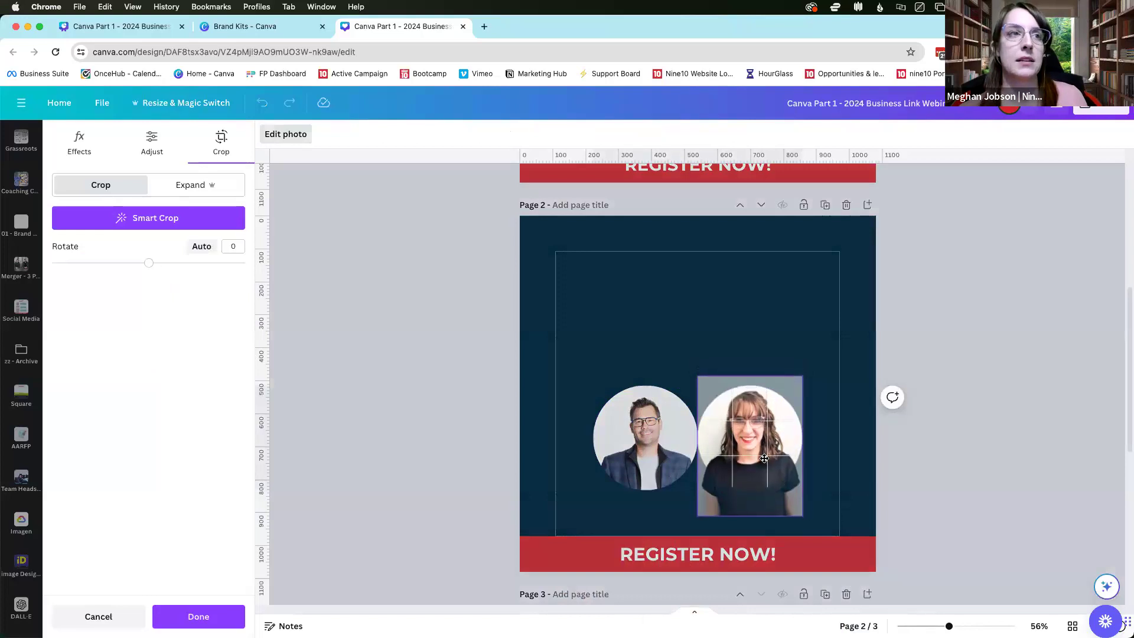
{"action": "left_click", "coordinate": [834, 424]}
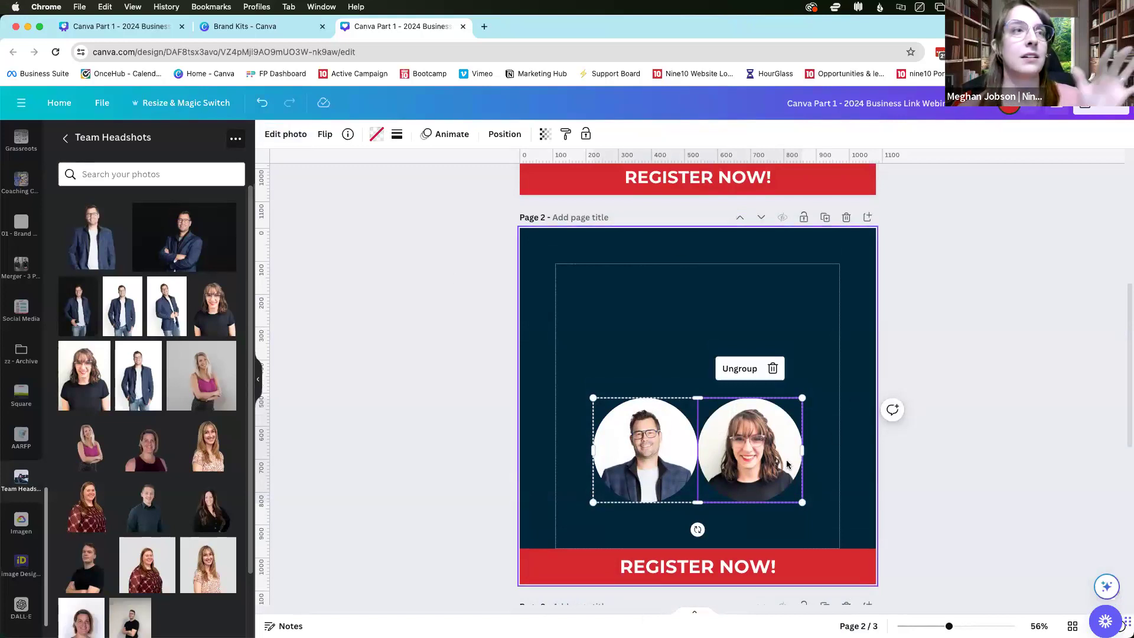
{"action": "left_click", "coordinate": [601, 340]}
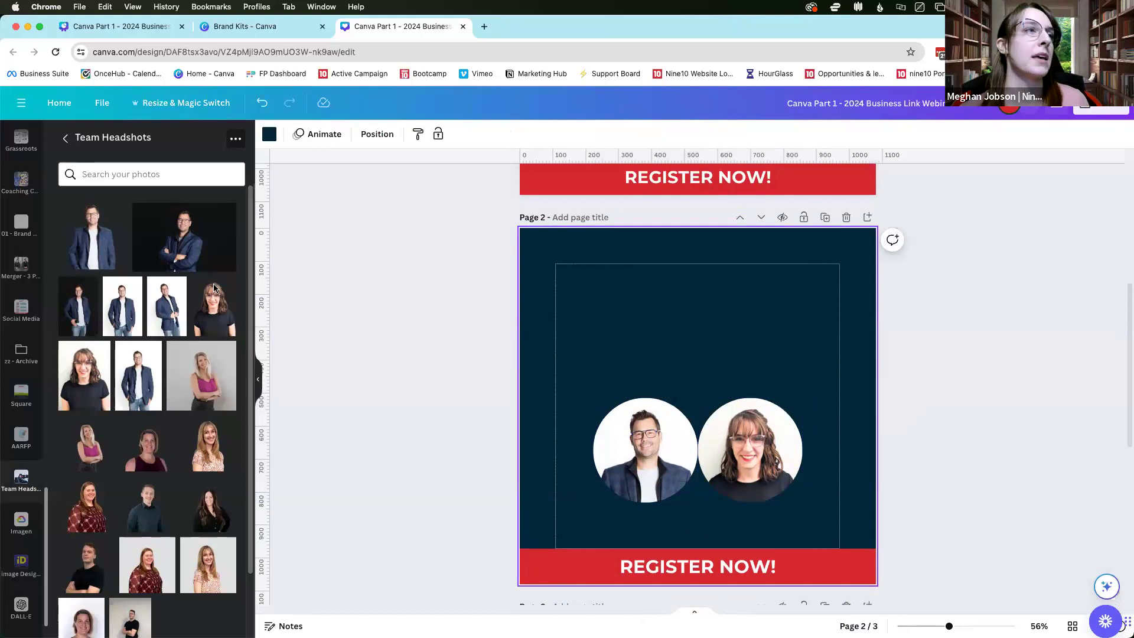
Compare page 2 with the original webinar post on page 1 to examine which elements are still missing.
{"action": "scroll", "coordinate": [735, 363], "scroll_direction": "up", "scroll_amount": 5}
{"action": "scroll", "coordinate": [736, 363], "scroll_direction": "down", "scroll_amount": 1}
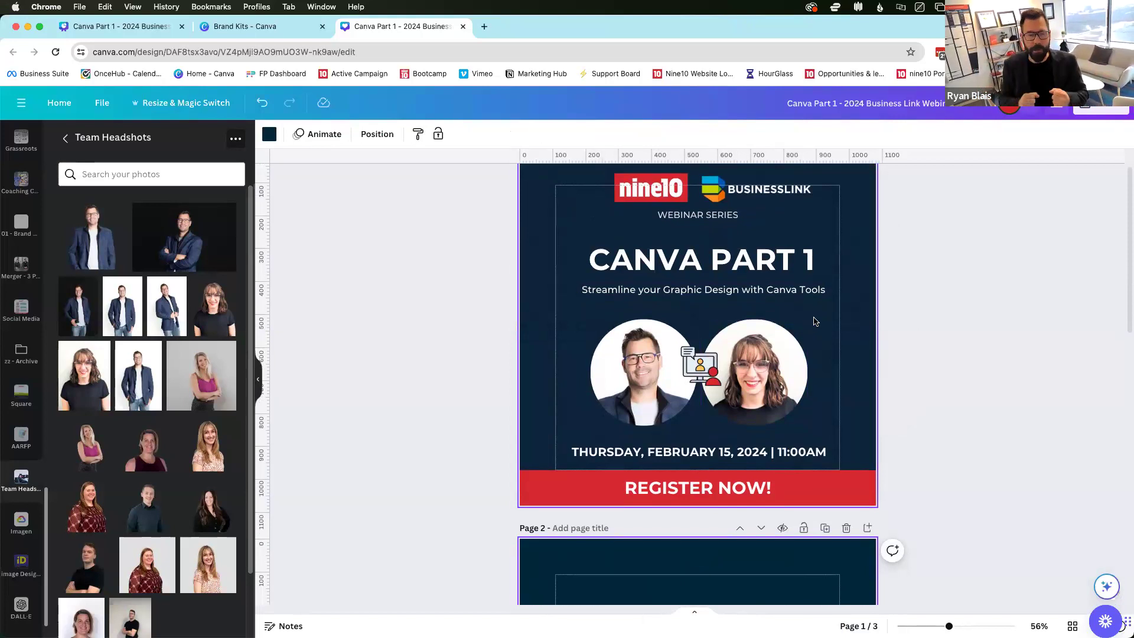
{"action": "scroll", "coordinate": [815, 322], "scroll_direction": "down", "scroll_amount": 5}
{"action": "scroll", "coordinate": [815, 322], "scroll_direction": "down", "scroll_amount": 1}
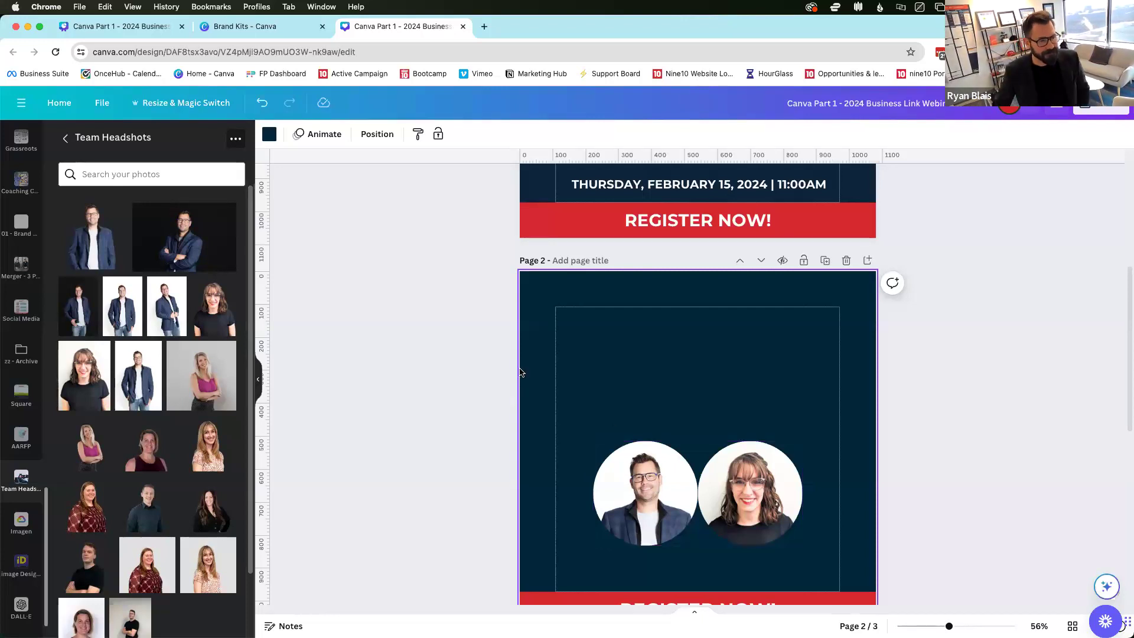
{"action": "scroll", "coordinate": [21, 491], "scroll_direction": "up", "scroll_amount": 3}
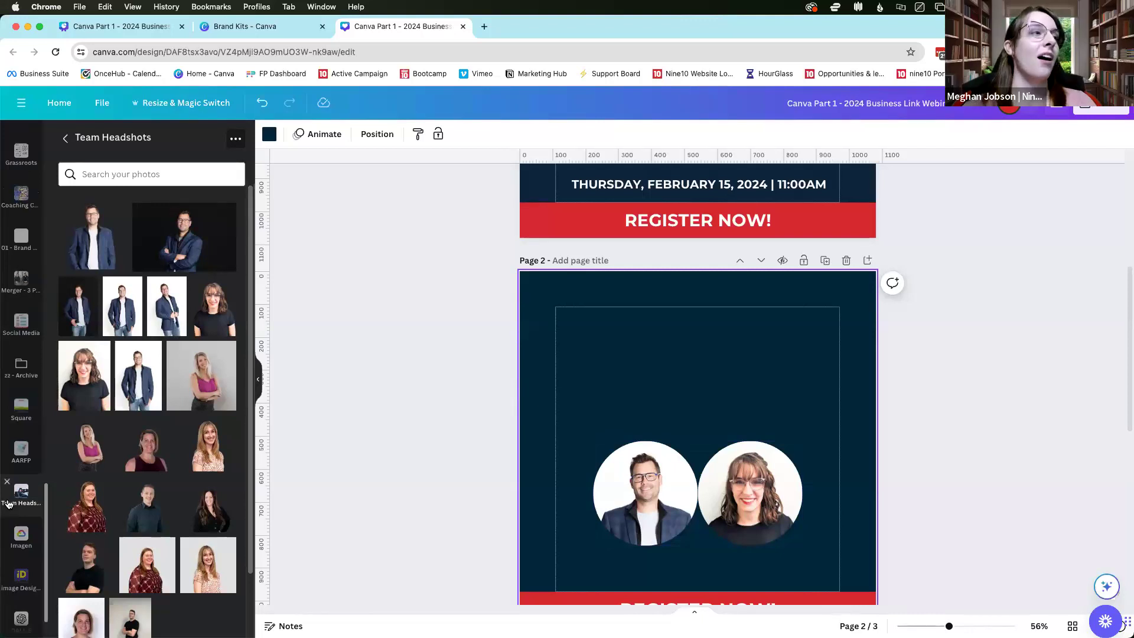
{"action": "scroll", "coordinate": [722, 342], "scroll_direction": "up", "scroll_amount": 1}
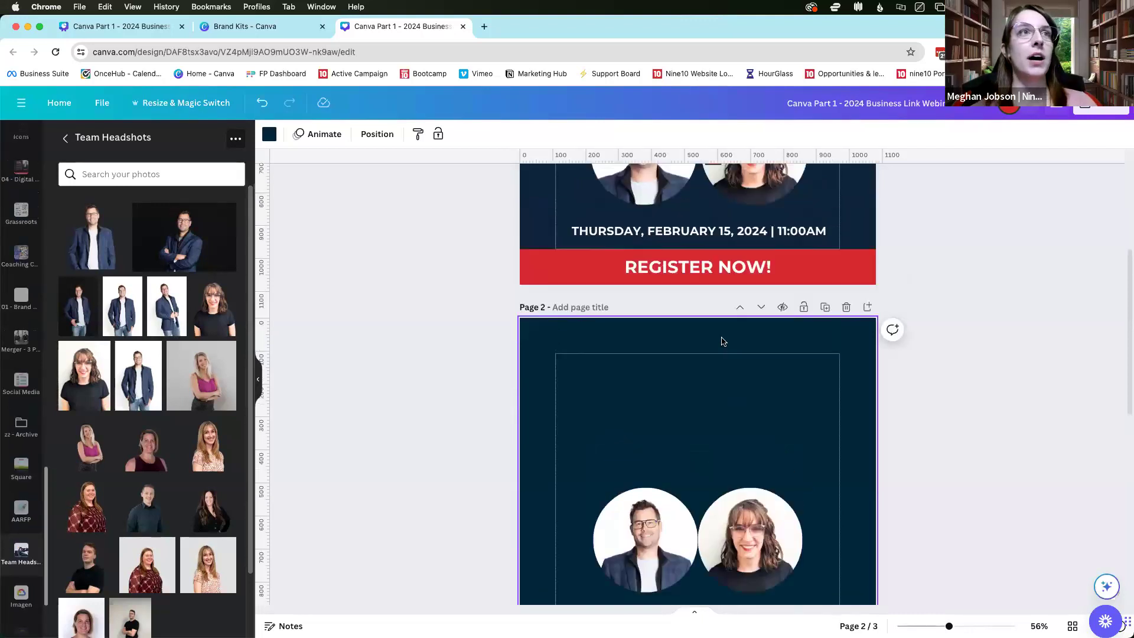
{"action": "scroll", "coordinate": [709, 235], "scroll_direction": "up", "scroll_amount": 3}
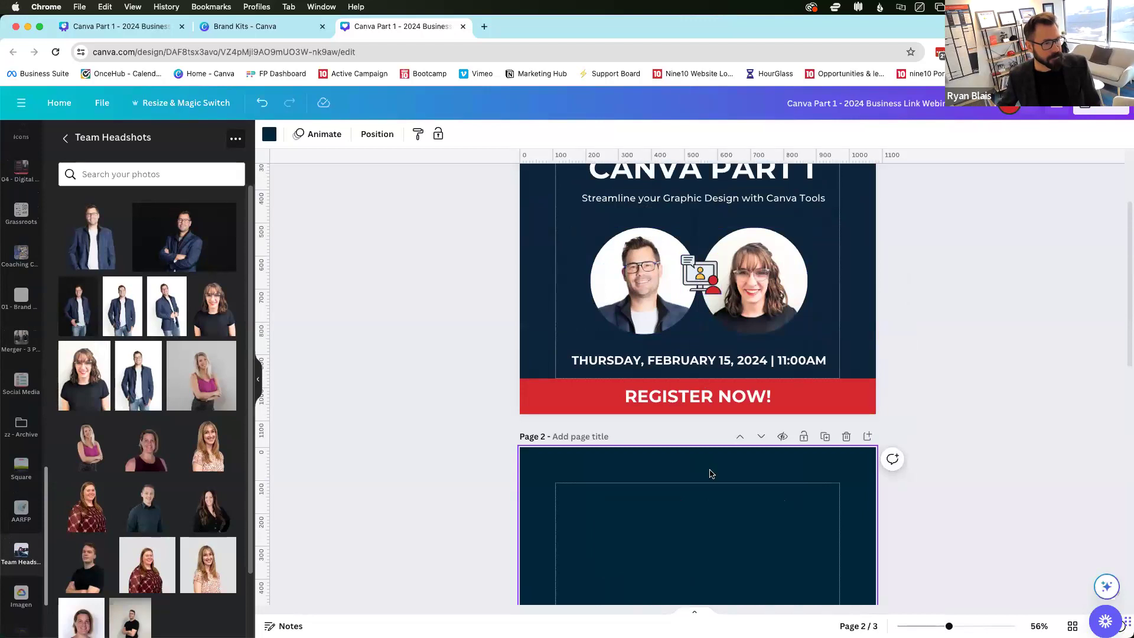
{"action": "scroll", "coordinate": [710, 475], "scroll_direction": "down", "scroll_amount": 3}
{"action": "scroll", "coordinate": [708, 472], "scroll_direction": "down", "scroll_amount": 1}
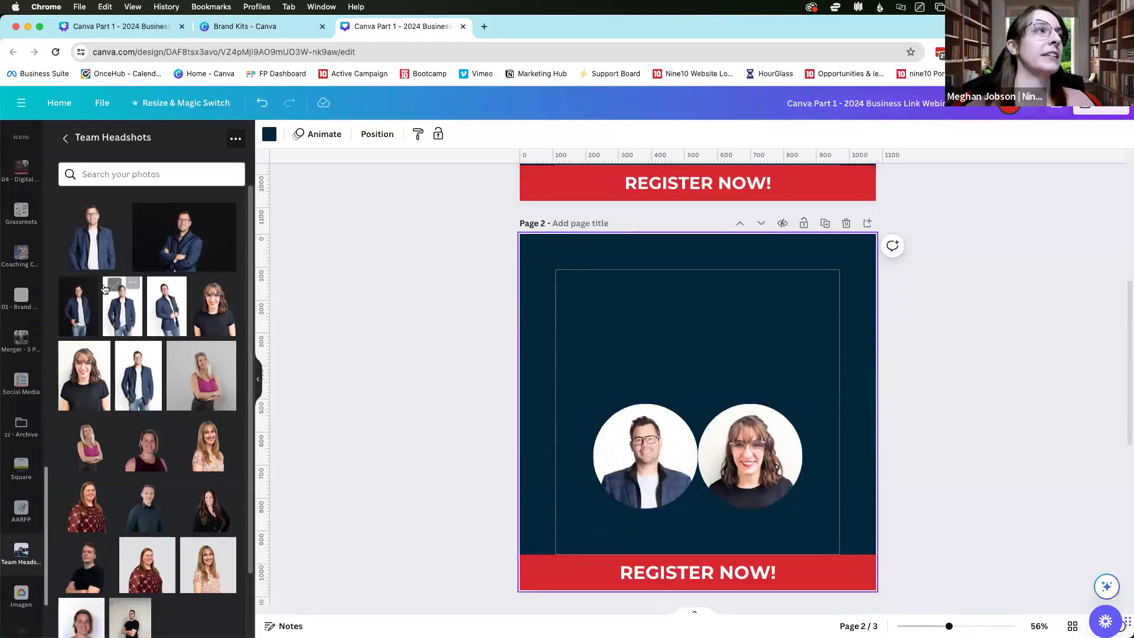
Browse all the Brand Kit icons and add the one with two people and two speech bubbles to page 2.
{"action": "scroll", "coordinate": [24, 254], "scroll_direction": "up", "scroll_amount": 10}
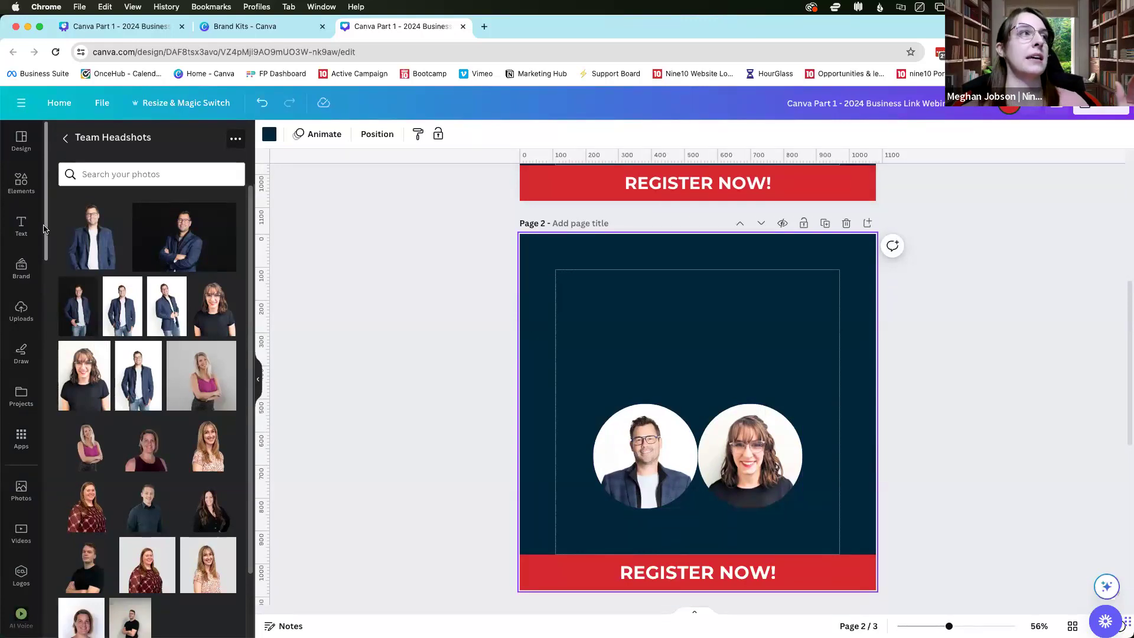
{"action": "left_click", "coordinate": [23, 269]}
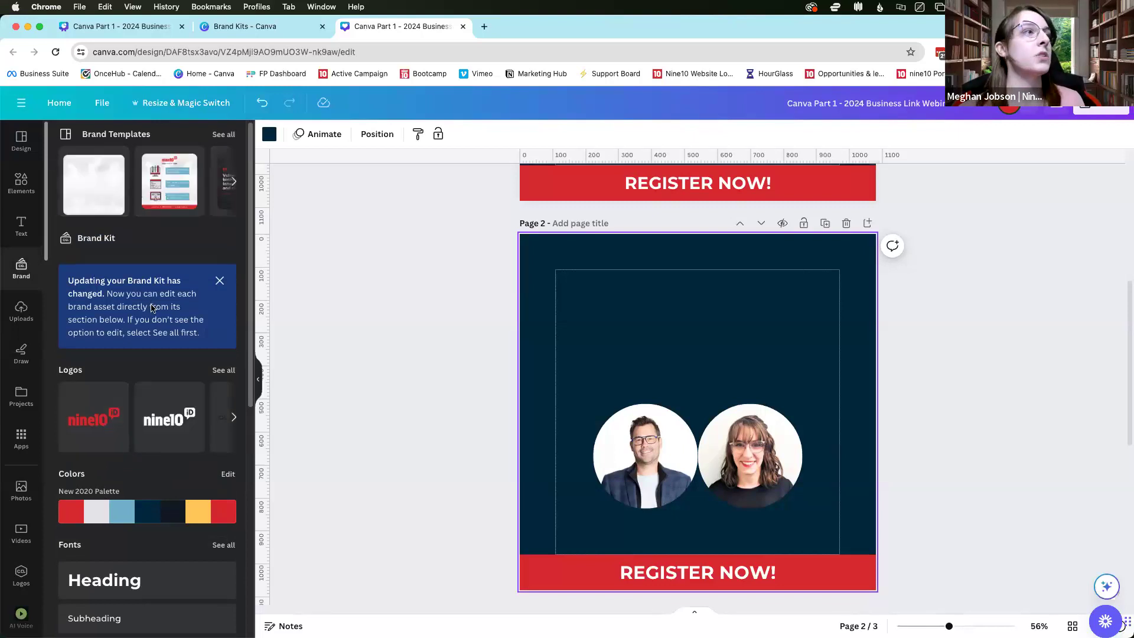
{"action": "scroll", "coordinate": [147, 352], "scroll_direction": "down", "scroll_amount": 6}
{"action": "scroll", "coordinate": [148, 355], "scroll_direction": "down", "scroll_amount": 2}
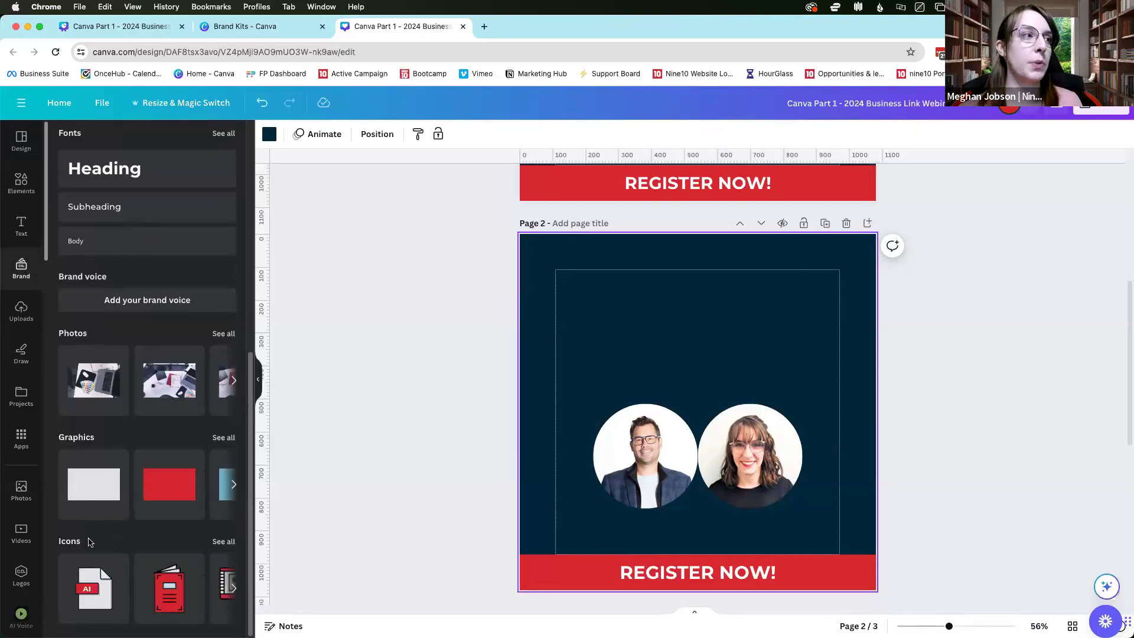
{"action": "left_click", "coordinate": [220, 541]}
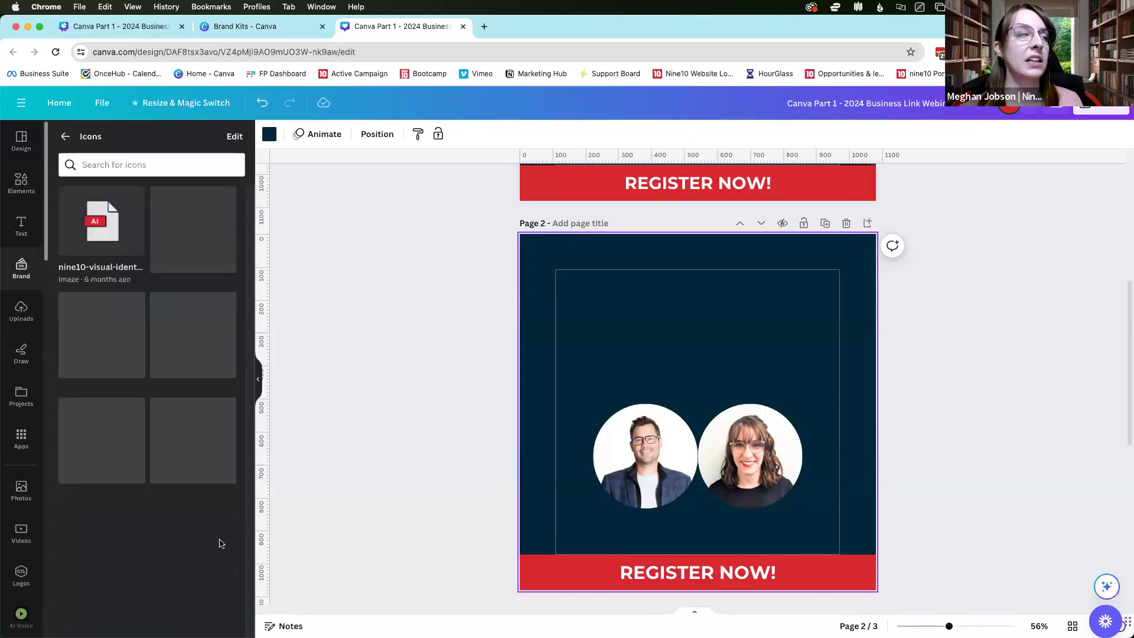
{"action": "scroll", "coordinate": [145, 454], "scroll_direction": "down", "scroll_amount": 5}
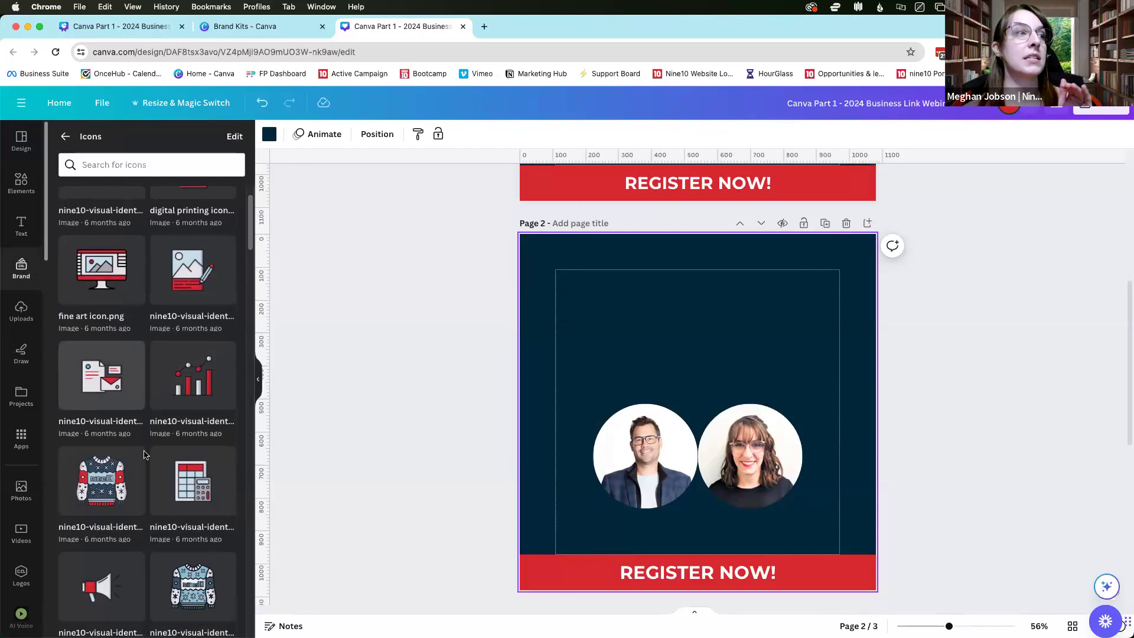
{"action": "scroll", "coordinate": [144, 454], "scroll_direction": "down", "scroll_amount": 7}
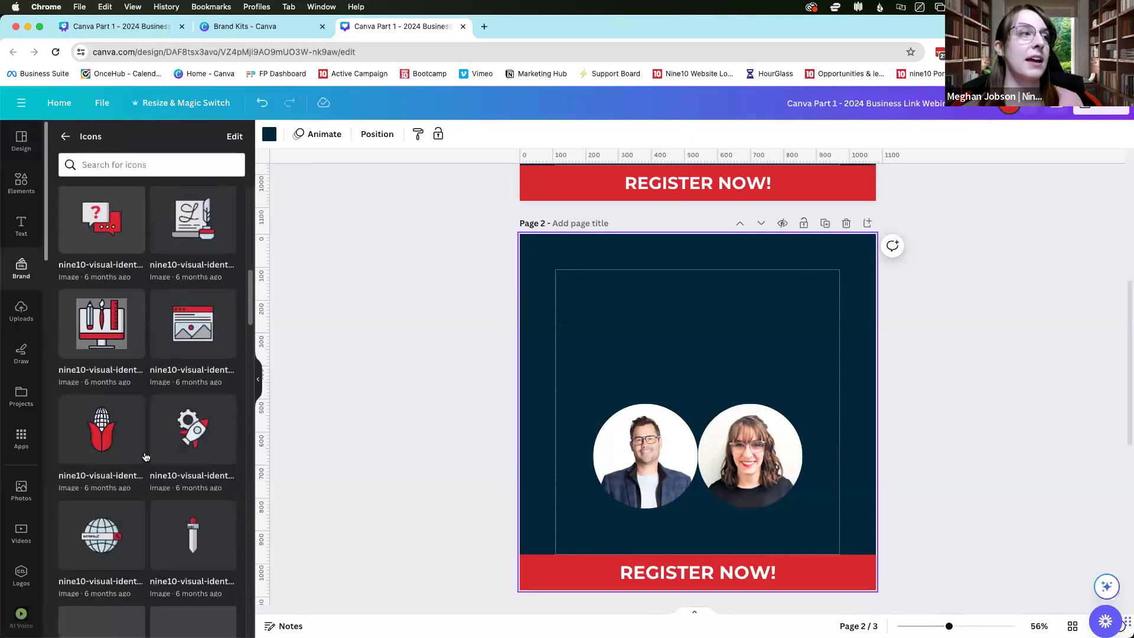
{"action": "scroll", "coordinate": [191, 505], "scroll_direction": "down", "scroll_amount": 7}
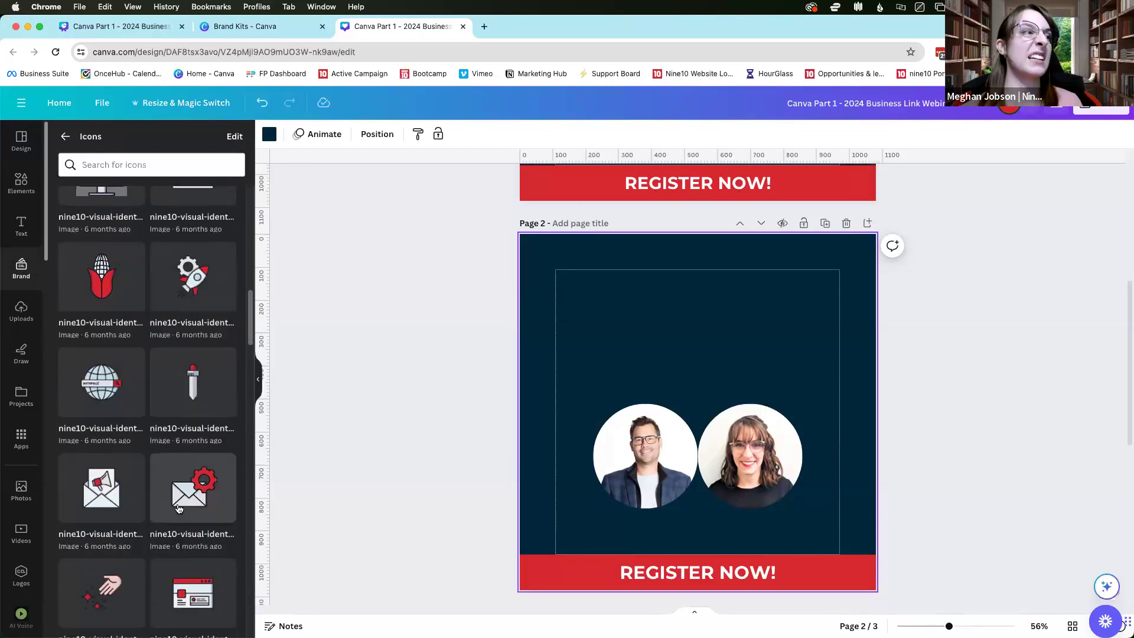
{"action": "scroll", "coordinate": [177, 507], "scroll_direction": "down", "scroll_amount": 7}
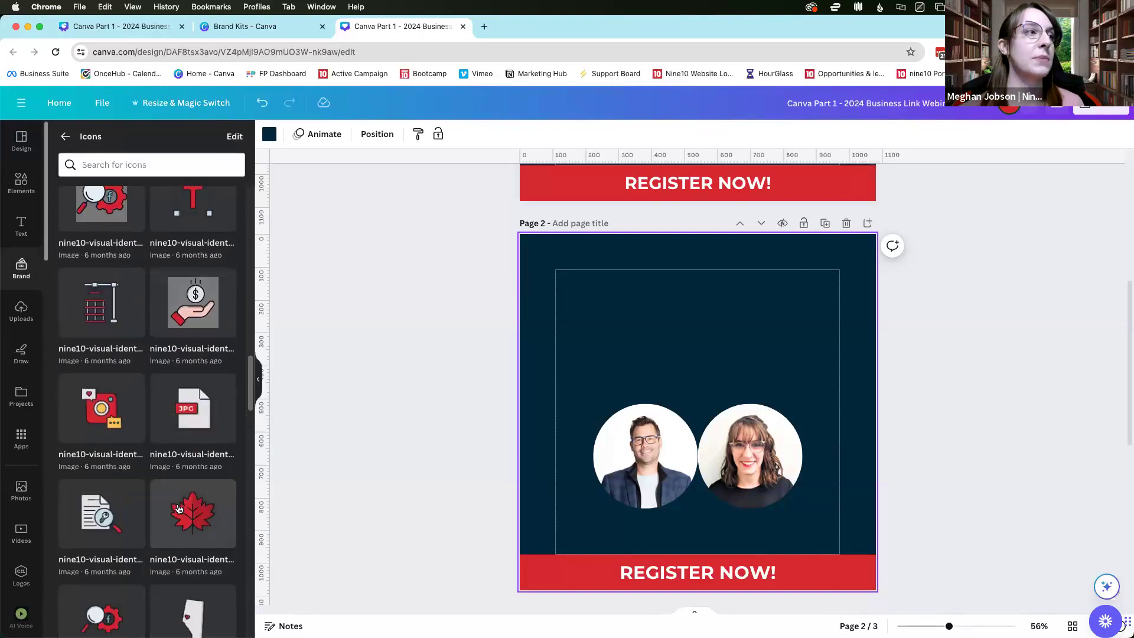
{"action": "scroll", "coordinate": [179, 508], "scroll_direction": "down", "scroll_amount": 7}
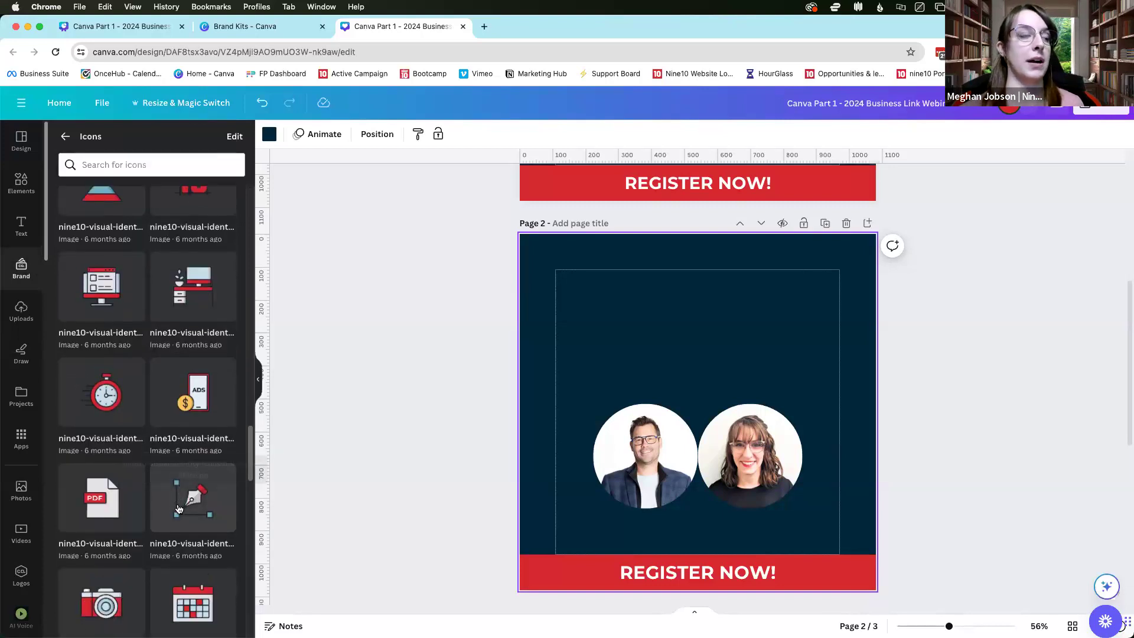
{"action": "scroll", "coordinate": [177, 507], "scroll_direction": "down", "scroll_amount": 2}
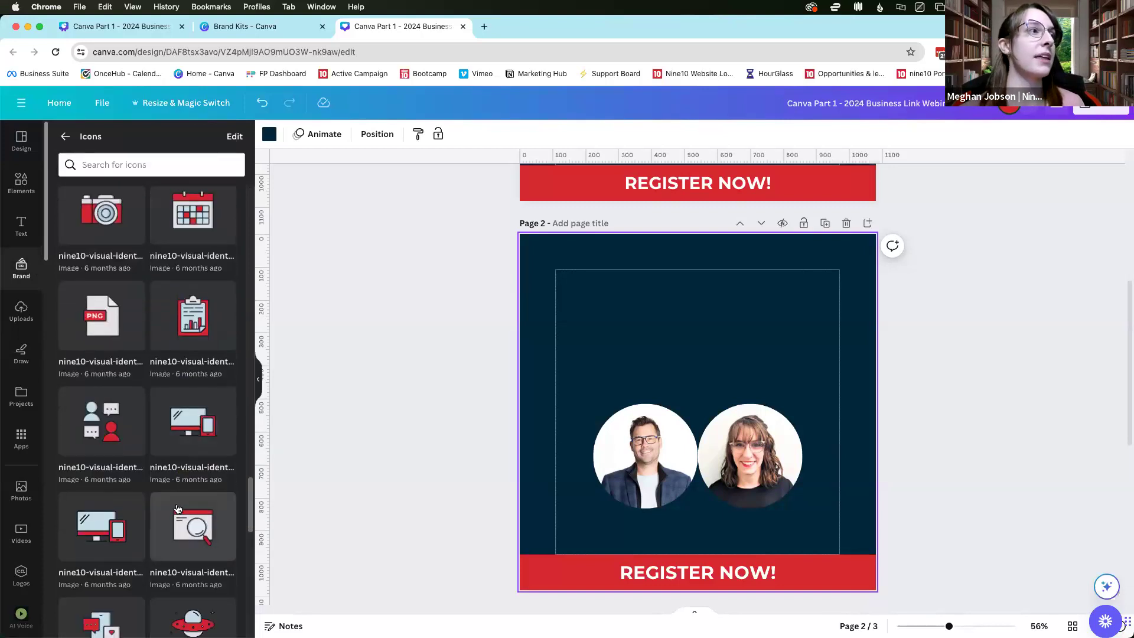
{"action": "left_click", "coordinate": [107, 447]}
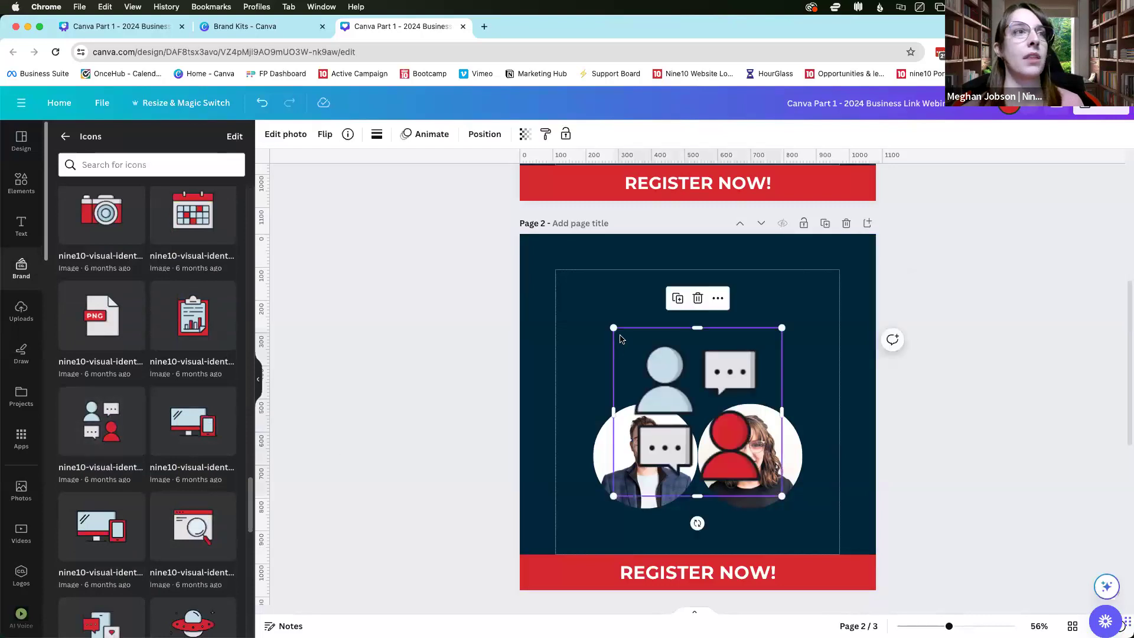
Shrink the two-people icon and place it between the headshots, undoing the accidental replacement of the man's photo.
{"action": "left_click_drag", "start_coordinate": [614, 328], "coordinate": [696, 456]}
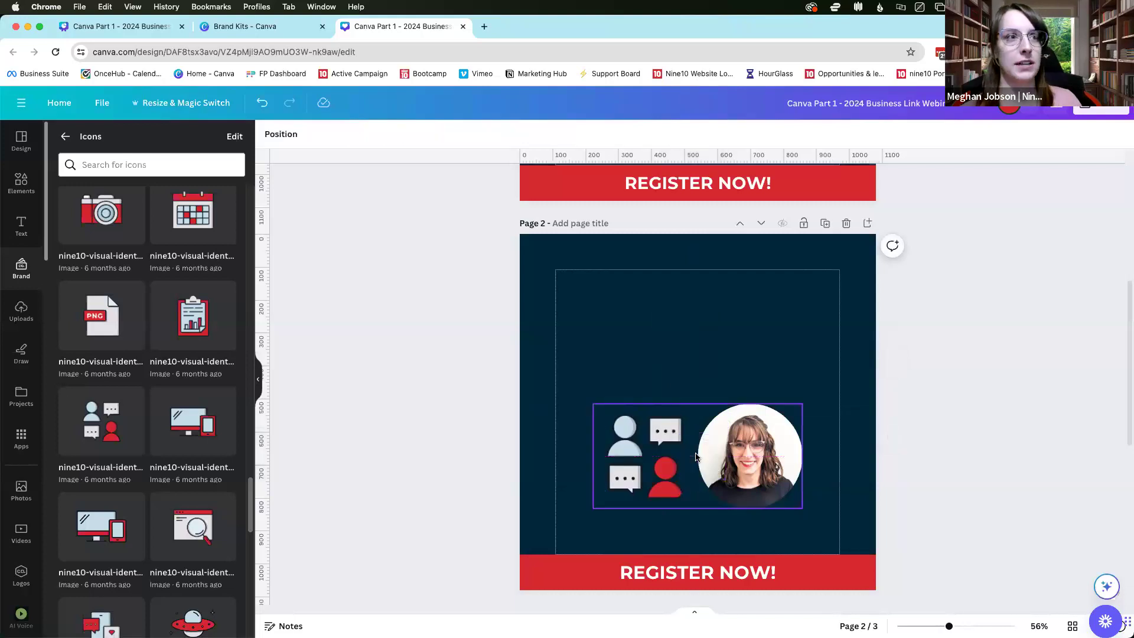
{"action": "key", "text": "super+z"}
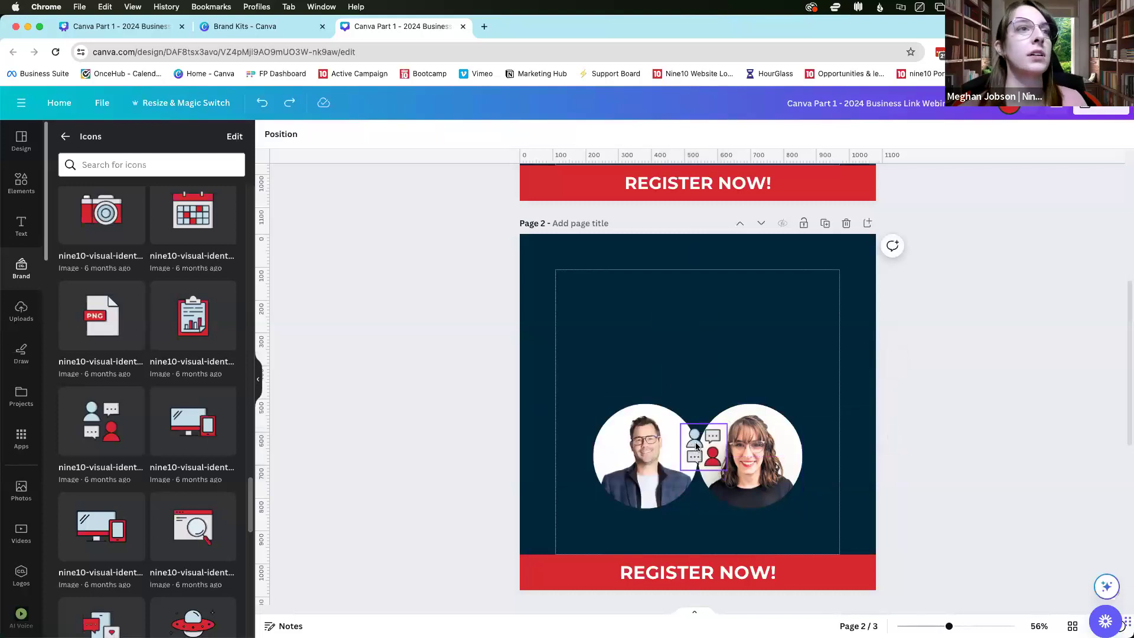
Shift the grouped circular headshots slightly upward on page 2 and lock their position.
{"action": "left_click", "coordinate": [612, 450]}
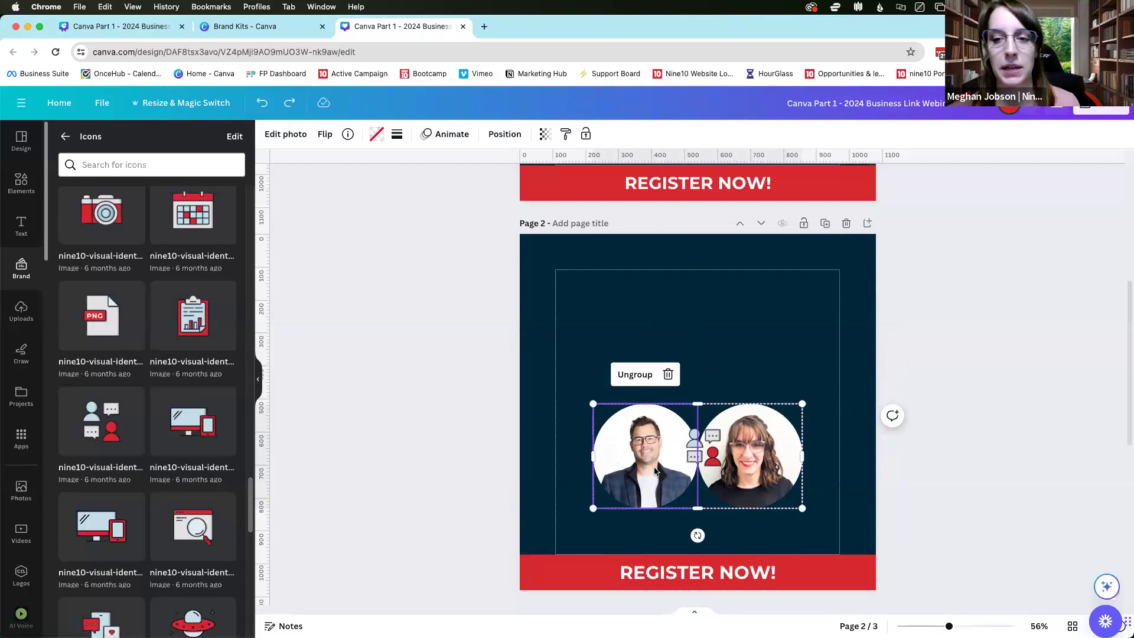
{"action": "left_click", "coordinate": [585, 136]}
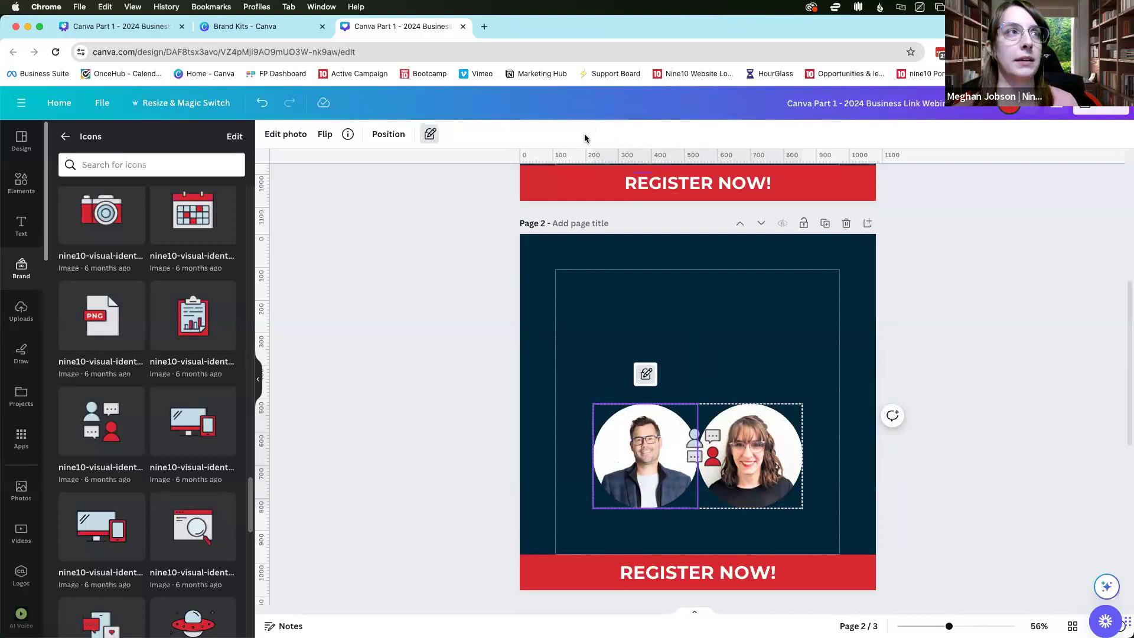
{"action": "left_click", "coordinate": [672, 357]}
{"action": "mouse_move", "coordinate": [744, 458]}
{"action": "left_mouse_down"}
{"action": "mouse_move", "coordinate": [739, 476]}
{"action": "mouse_move", "coordinate": [743, 442]}
{"action": "left_mouse_up"}
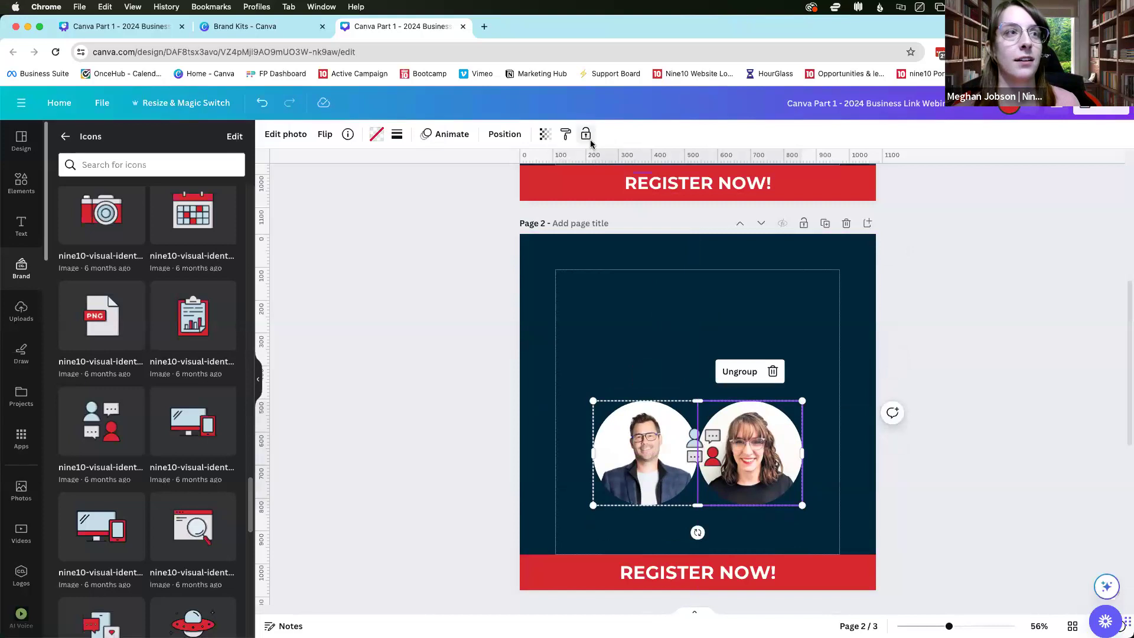
{"action": "left_click", "coordinate": [585, 134]}
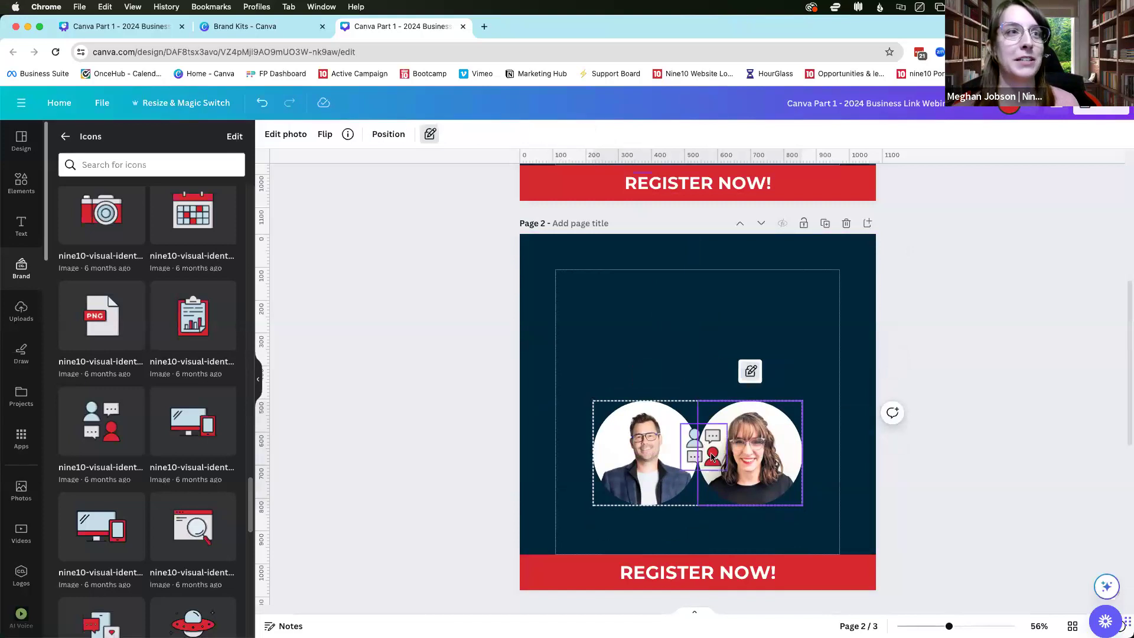
Move the icon above the headshots and change the headshot group's position lock to a full lock.
{"action": "left_click", "coordinate": [713, 458]}
{"action": "left_click_drag", "start_coordinate": [706, 453], "coordinate": [705, 363]}
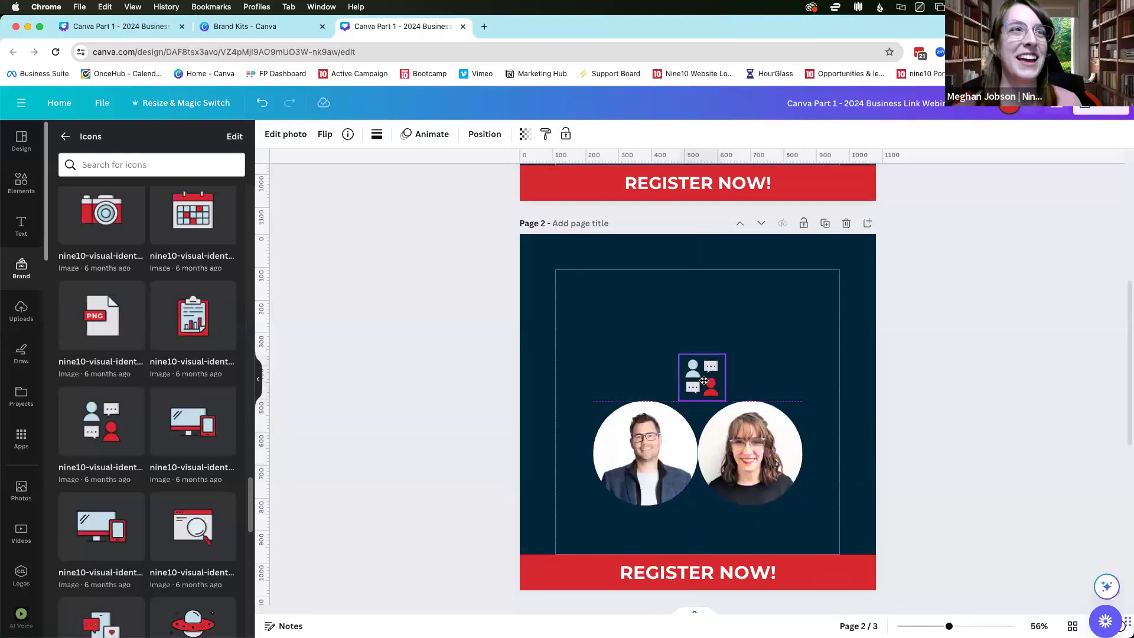
{"action": "left_click", "coordinate": [781, 473]}
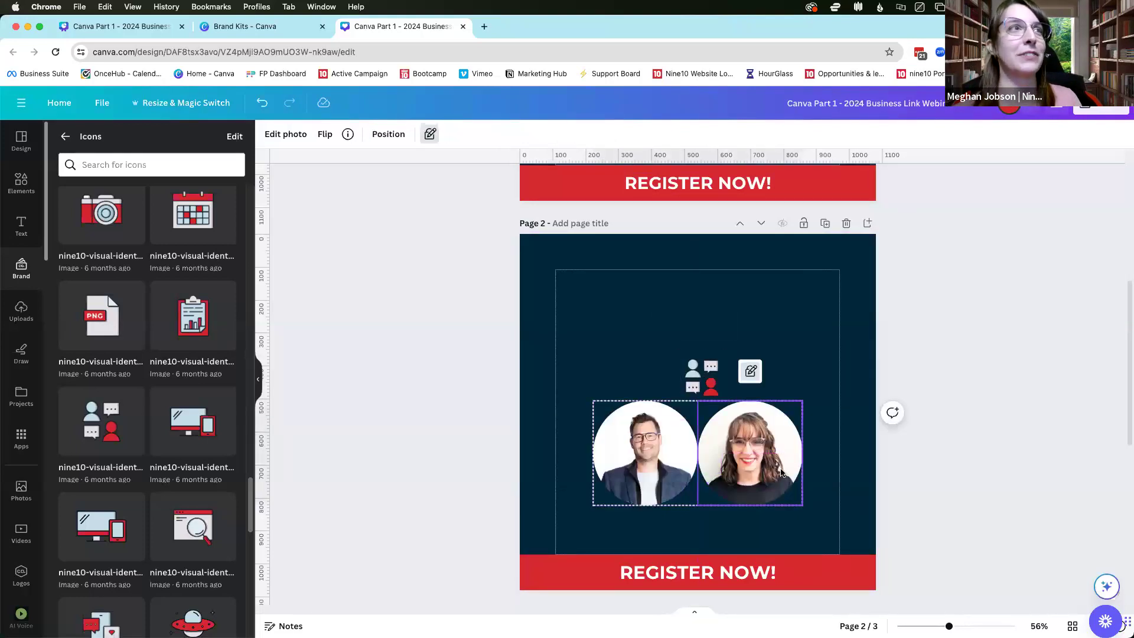
{"action": "left_click", "coordinate": [751, 373]}
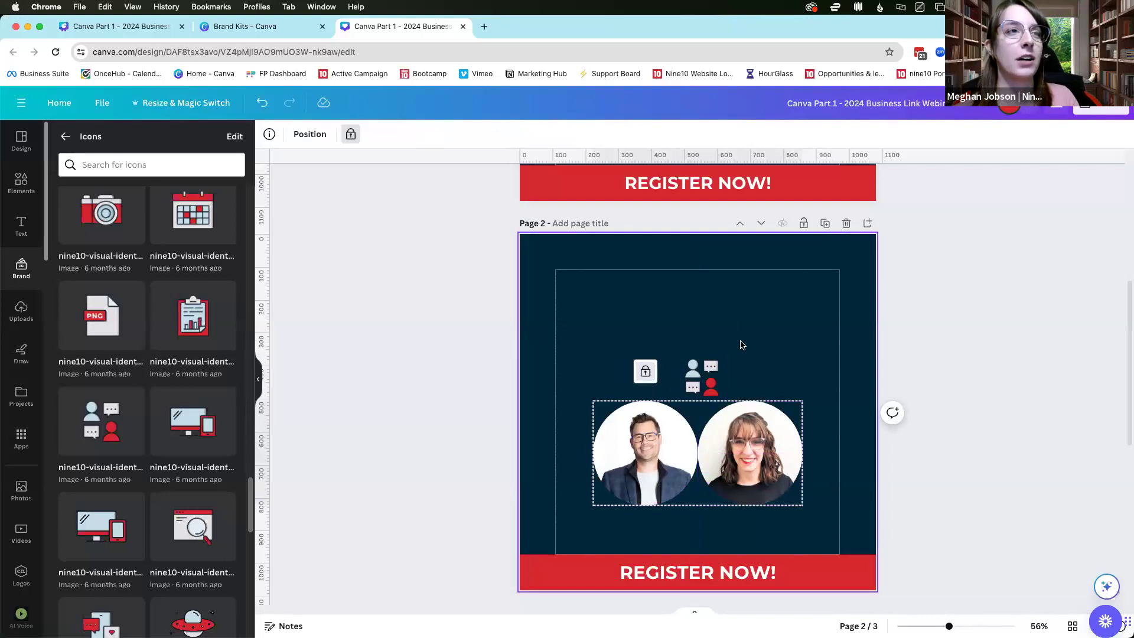
Center the two-people icon where the two locked circular headshots meet.
{"action": "left_click", "coordinate": [700, 384]}
{"action": "left_click_drag", "start_coordinate": [700, 384], "coordinate": [693, 459]}
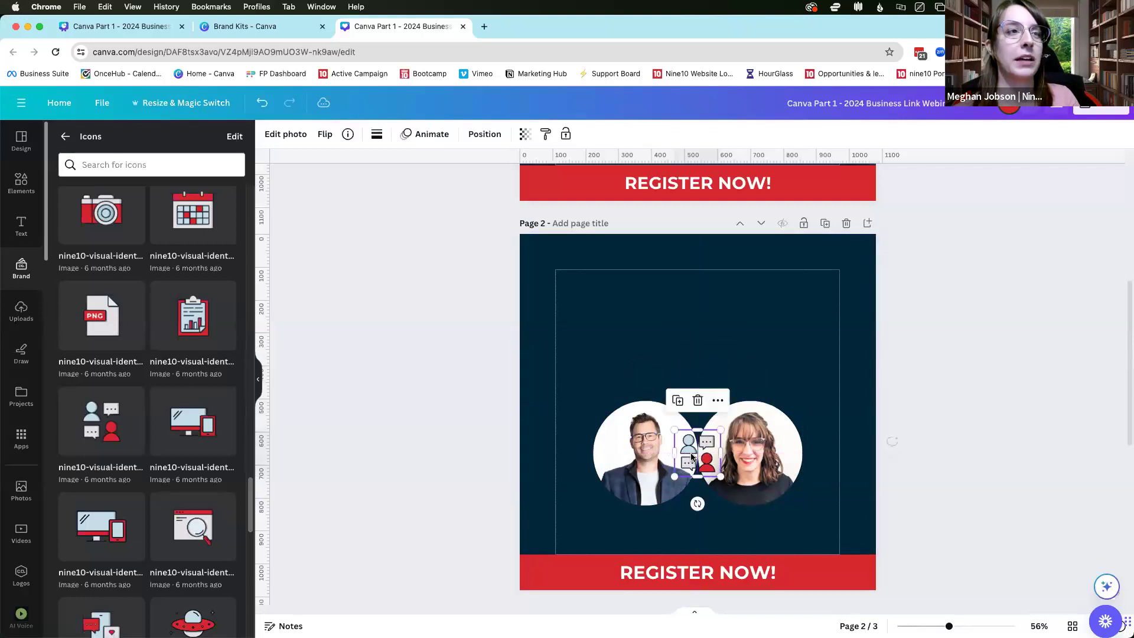
{"action": "left_click", "coordinate": [739, 328]}
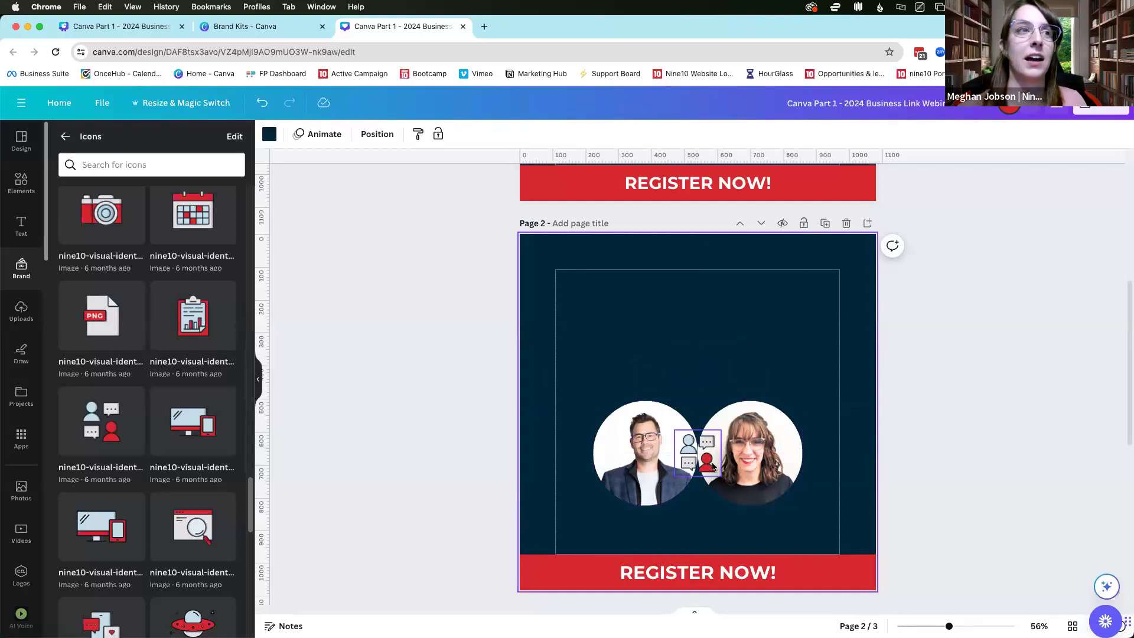
Add a brand Heading text above the headshots on page 2, enlarge it to size 62 and center it.
{"action": "scroll", "coordinate": [774, 520], "scroll_direction": "up", "scroll_amount": 1}
{"action": "scroll", "coordinate": [783, 534], "scroll_direction": "up", "scroll_amount": 10}
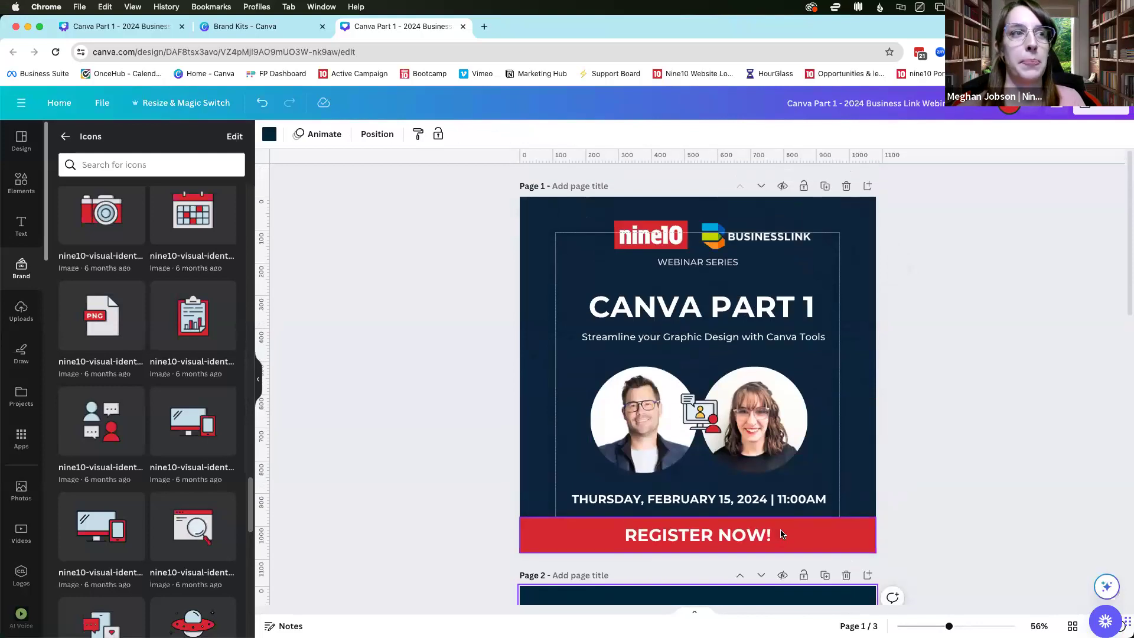
{"action": "scroll", "coordinate": [694, 468], "scroll_direction": "down", "scroll_amount": 2}
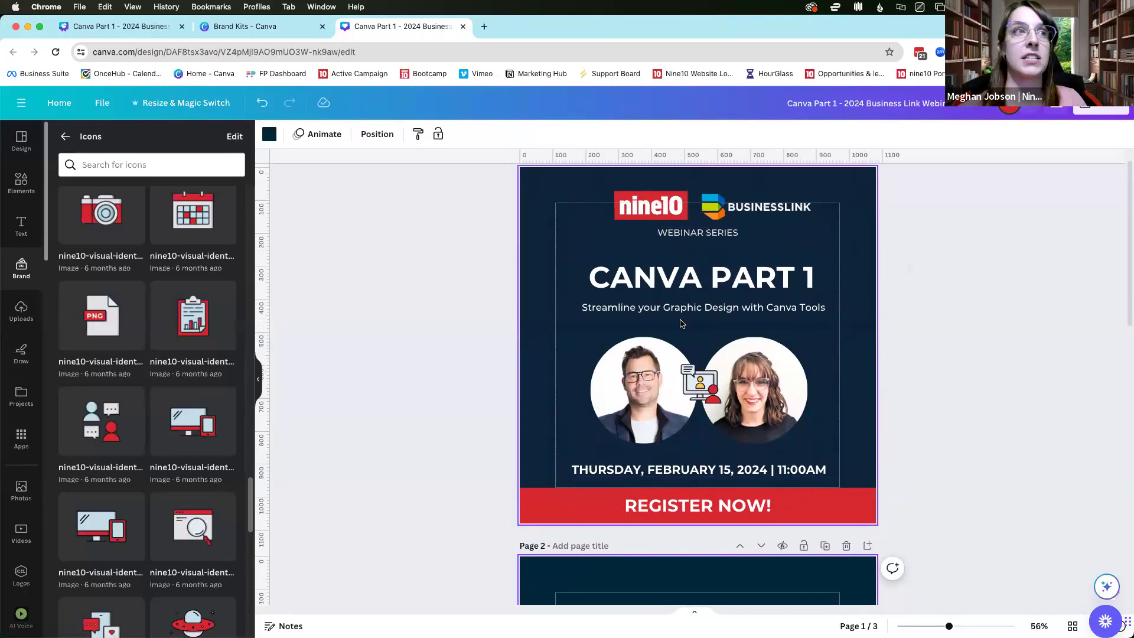
{"action": "scroll", "coordinate": [683, 324], "scroll_direction": "down", "scroll_amount": 5}
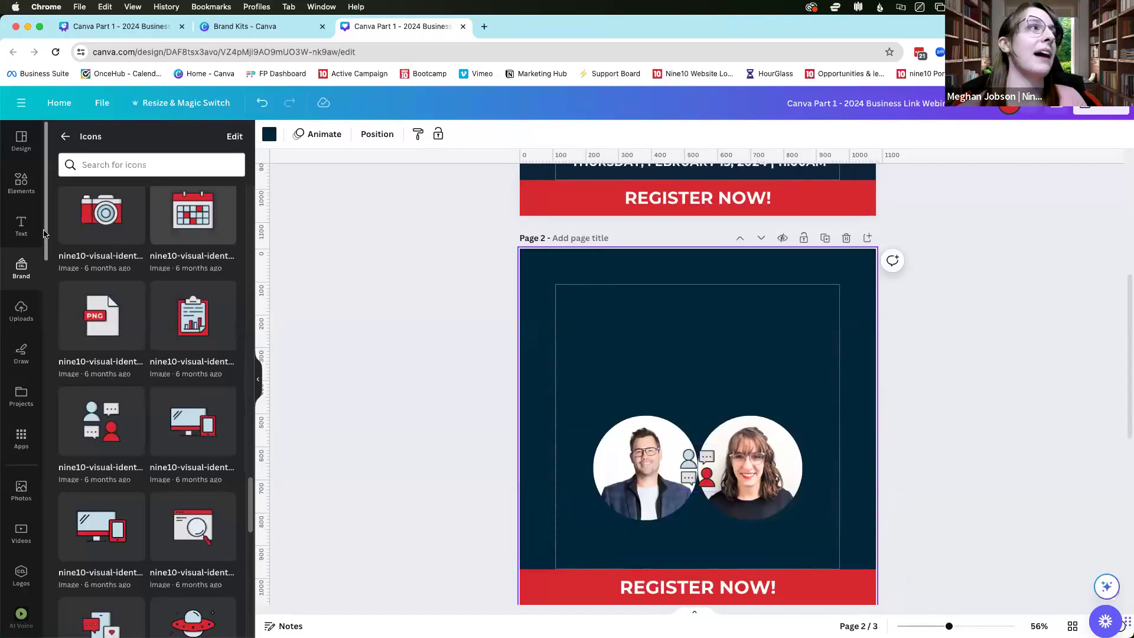
{"action": "left_click", "coordinate": [22, 227]}
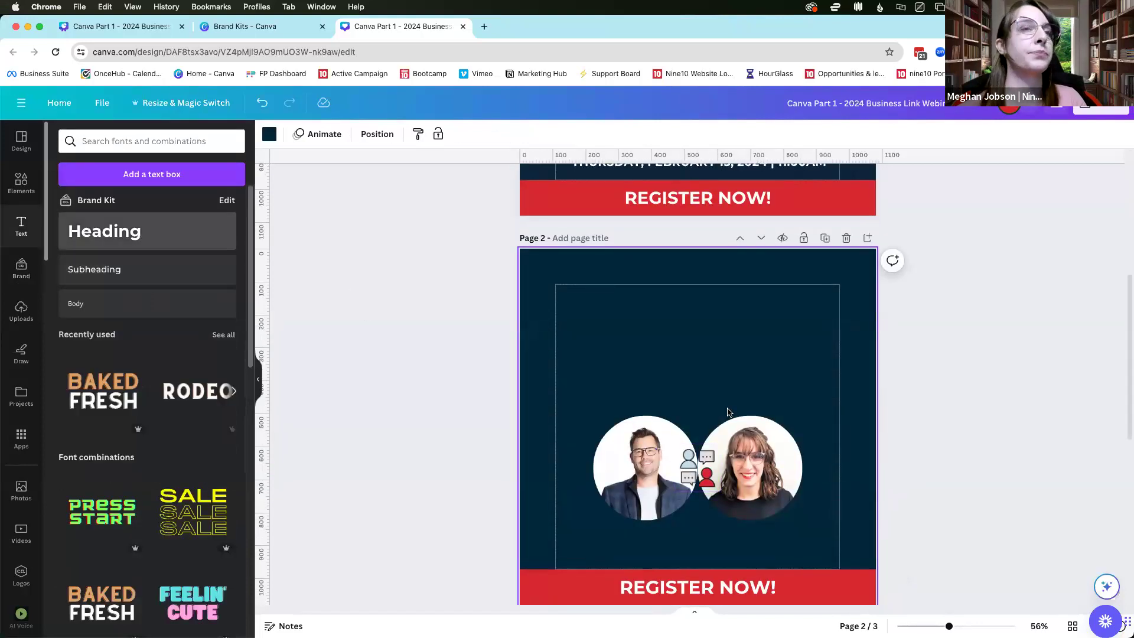
{"action": "left_click_drag", "start_coordinate": [727, 412], "coordinate": [726, 414]}
{"action": "left_click_drag", "start_coordinate": [708, 466], "coordinate": [710, 405]}
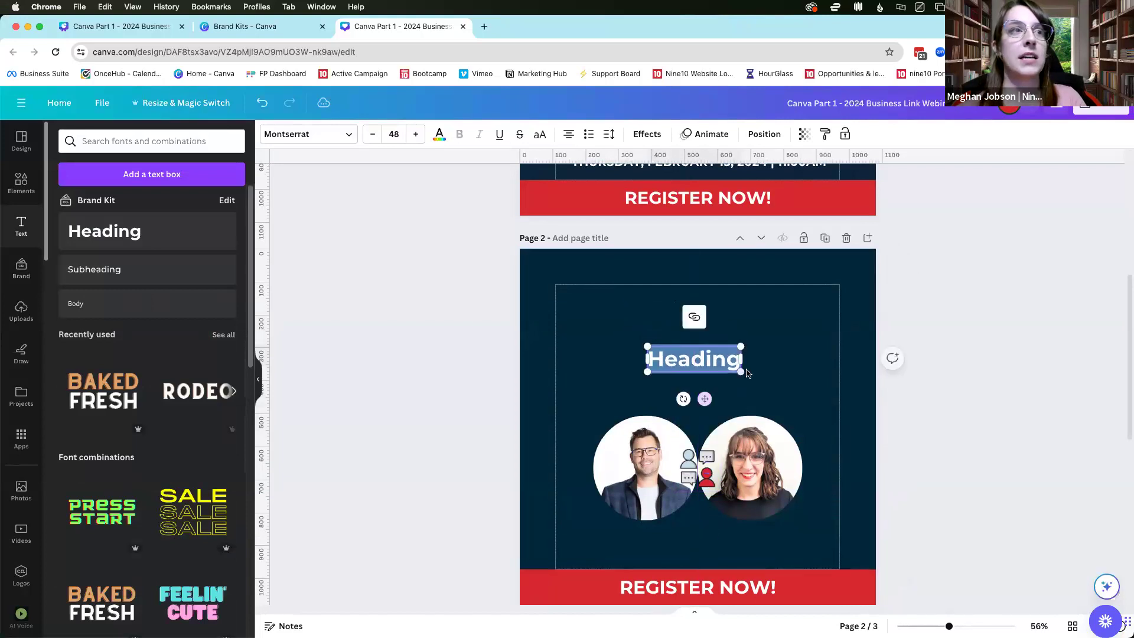
{"action": "left_click_drag", "start_coordinate": [742, 371], "coordinate": [710, 401]}
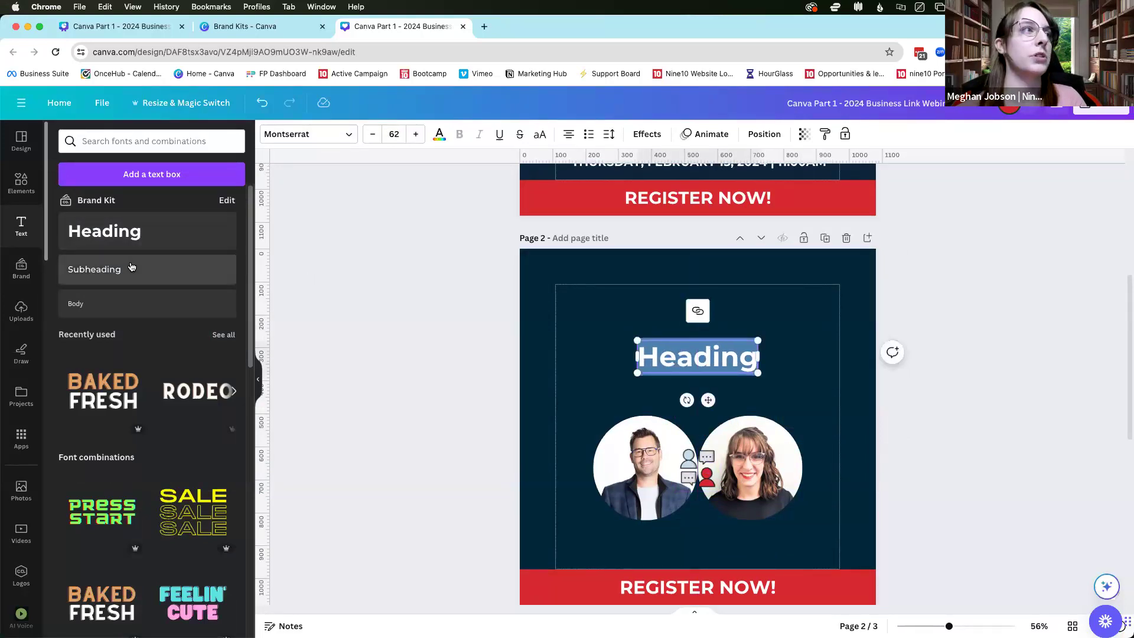
Add a brand Subheading text centered directly below the heading and increase its font size slightly.
{"action": "left_click_drag", "start_coordinate": [95, 269], "coordinate": [683, 394]}
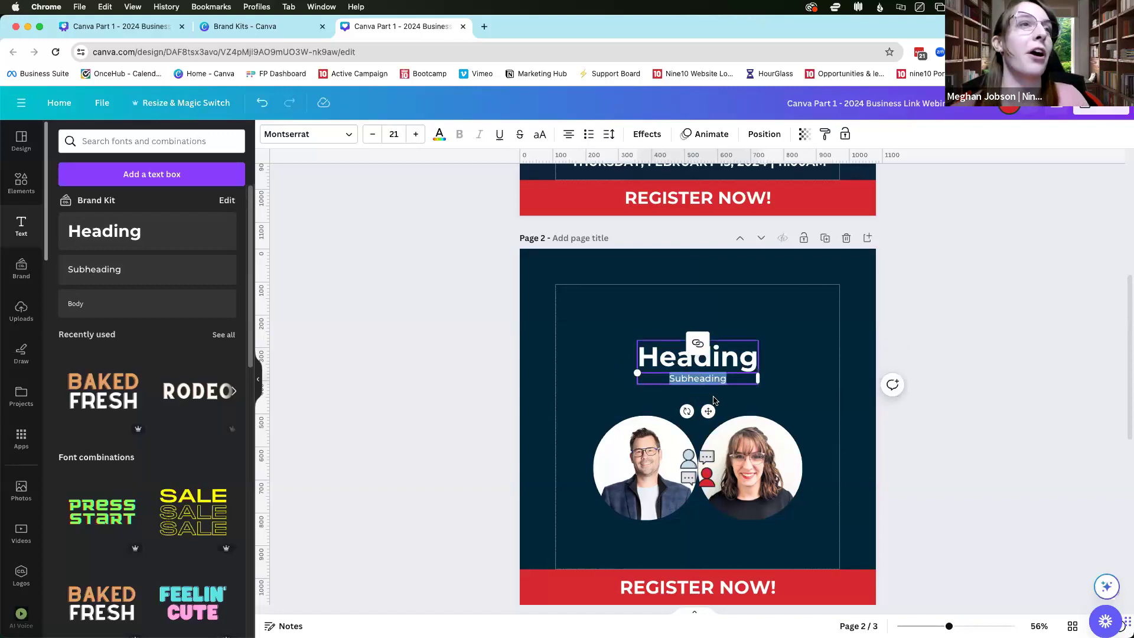
{"action": "left_click", "coordinate": [415, 134]}
{"action": "left_click", "coordinate": [416, 134]}
{"action": "left_click", "coordinate": [415, 134]}
{"action": "left_click", "coordinate": [415, 134]}
{"action": "left_click", "coordinate": [753, 317]}
{"action": "left_click", "coordinate": [729, 352]}
{"action": "left_click", "coordinate": [801, 347]}
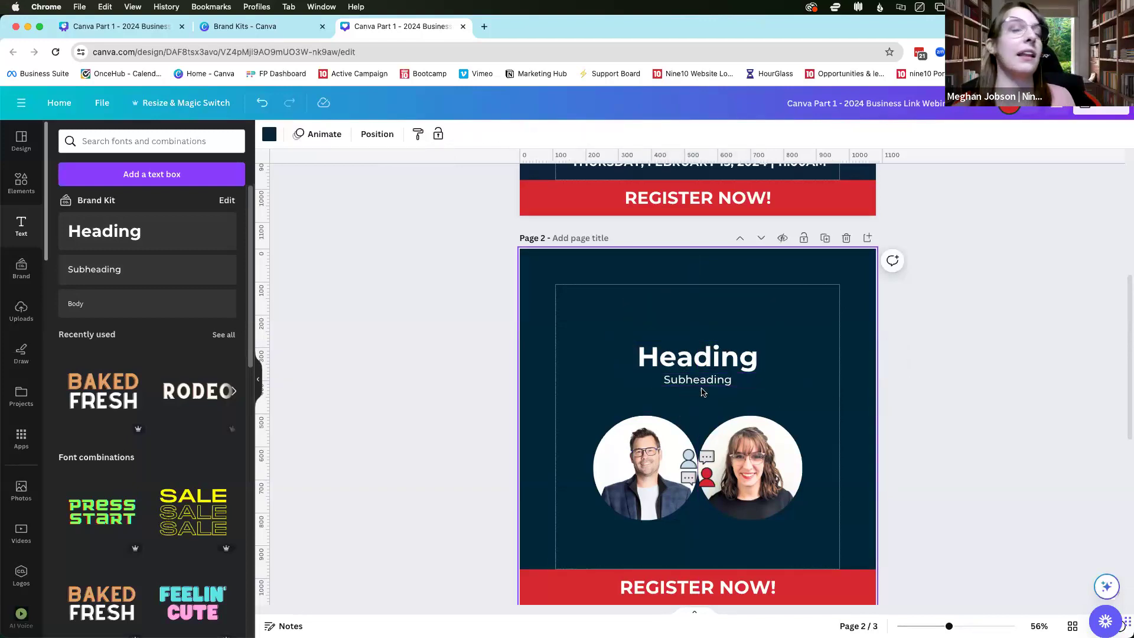
Add the red horizontal nine10 logo from the Brand Kit logos and place it above the heading, left of center.
{"action": "scroll", "coordinate": [704, 393], "scroll_direction": "up", "scroll_amount": 1}
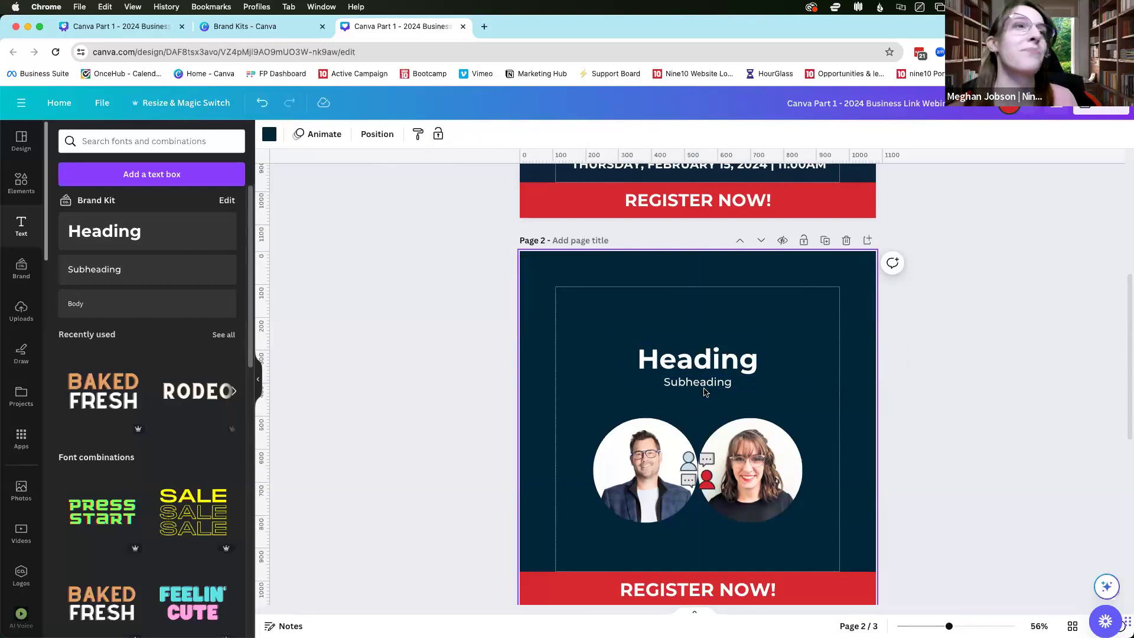
{"action": "scroll", "coordinate": [705, 392], "scroll_direction": "up", "scroll_amount": 10}
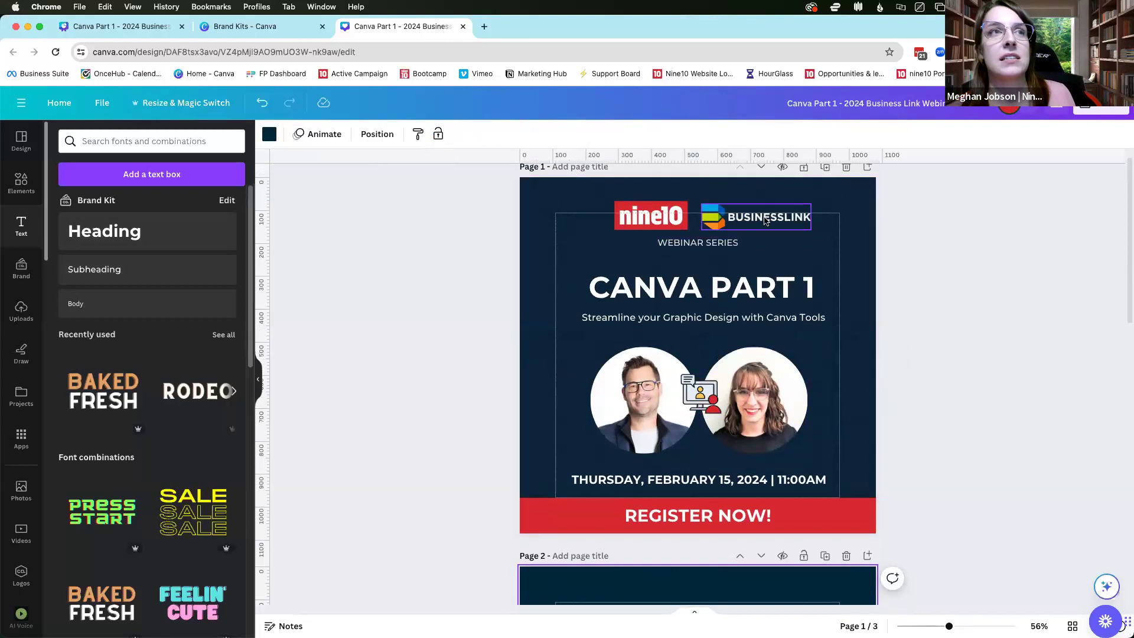
{"action": "scroll", "coordinate": [743, 232], "scroll_direction": "down", "scroll_amount": 2}
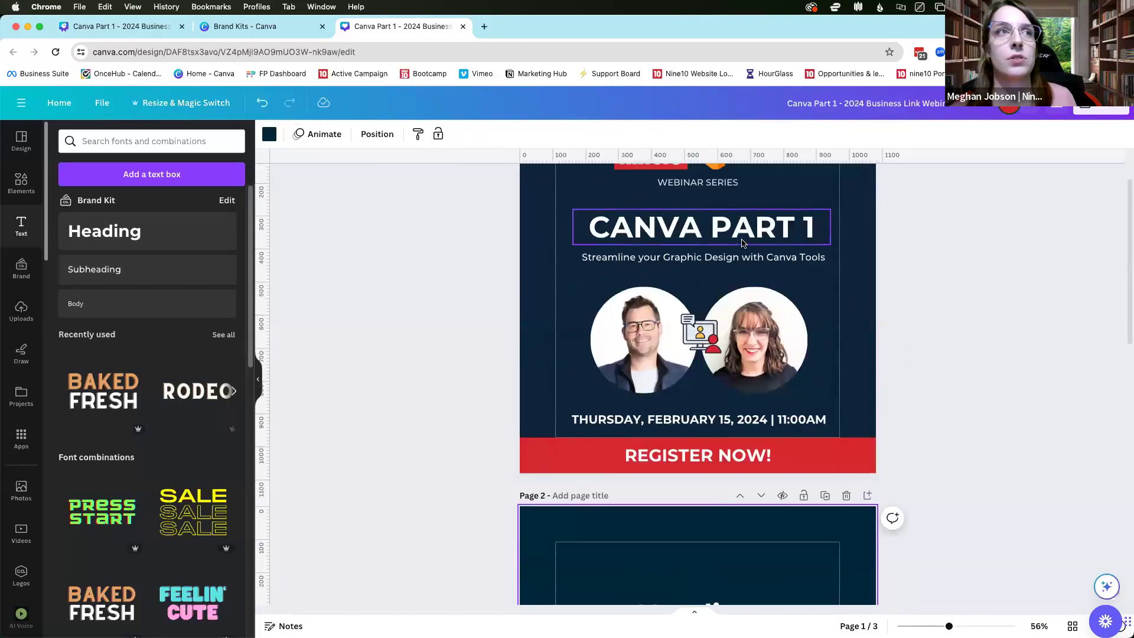
{"action": "scroll", "coordinate": [683, 358], "scroll_direction": "down", "scroll_amount": 7}
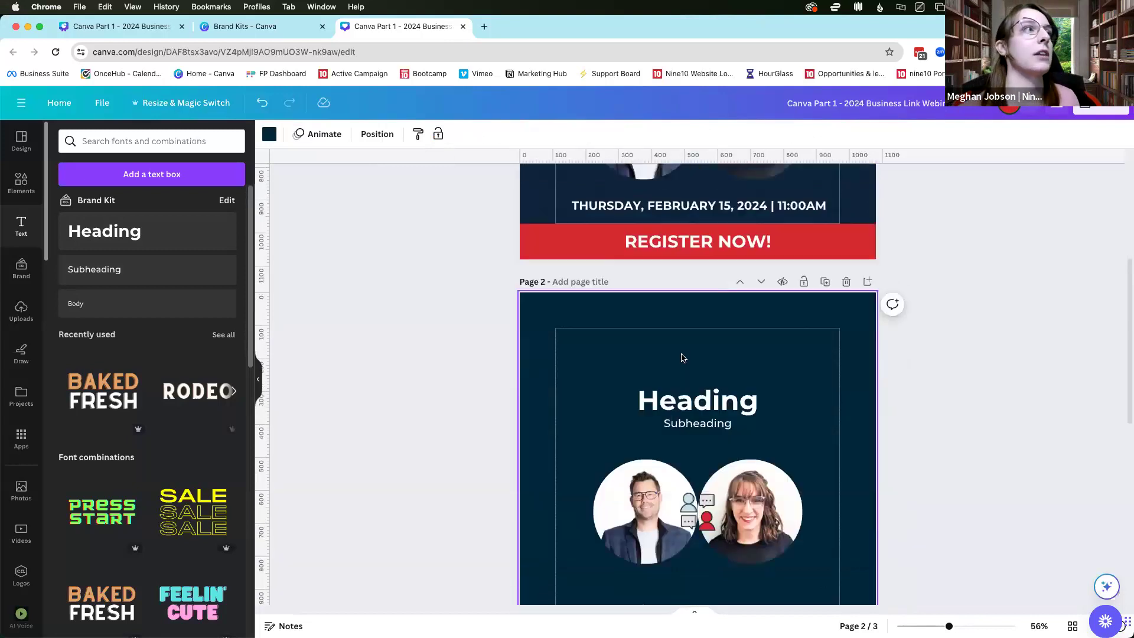
{"action": "left_click", "coordinate": [21, 269]}
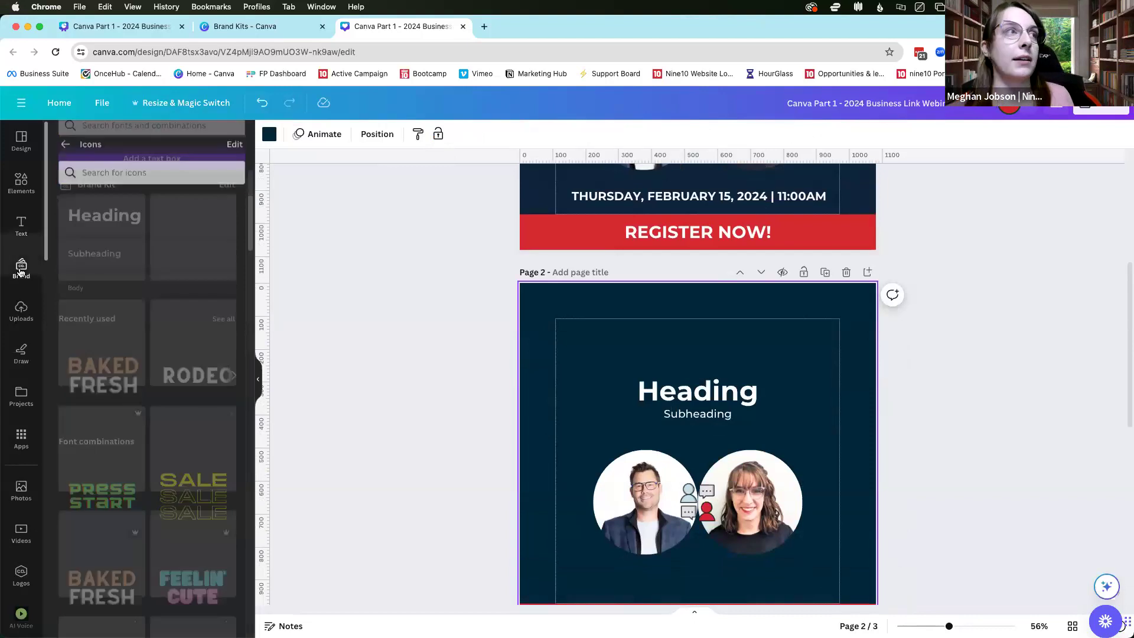
{"action": "left_click", "coordinate": [65, 144]}
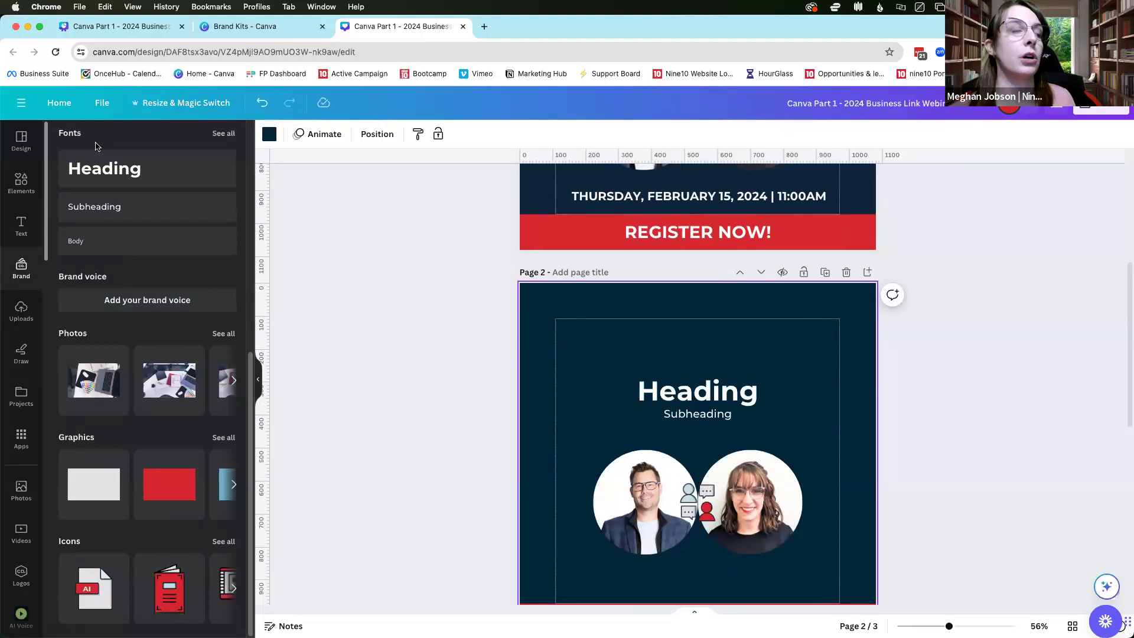
{"action": "scroll", "coordinate": [185, 399], "scroll_direction": "down", "scroll_amount": 6}
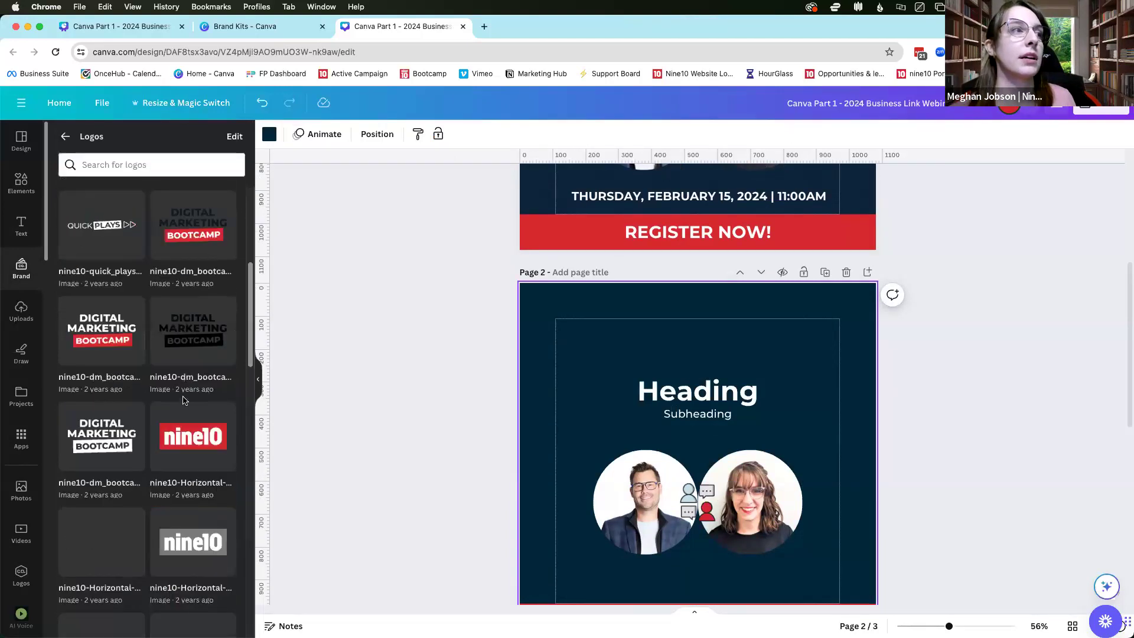
{"action": "left_click", "coordinate": [192, 390]}
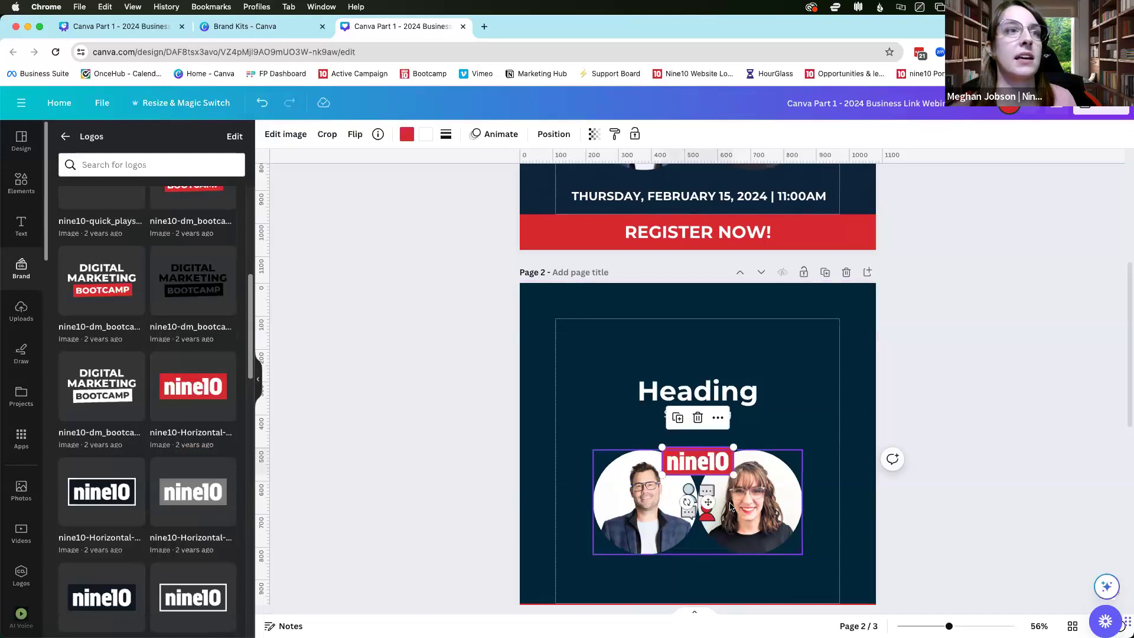
{"action": "left_click_drag", "start_coordinate": [708, 502], "coordinate": [652, 369]}
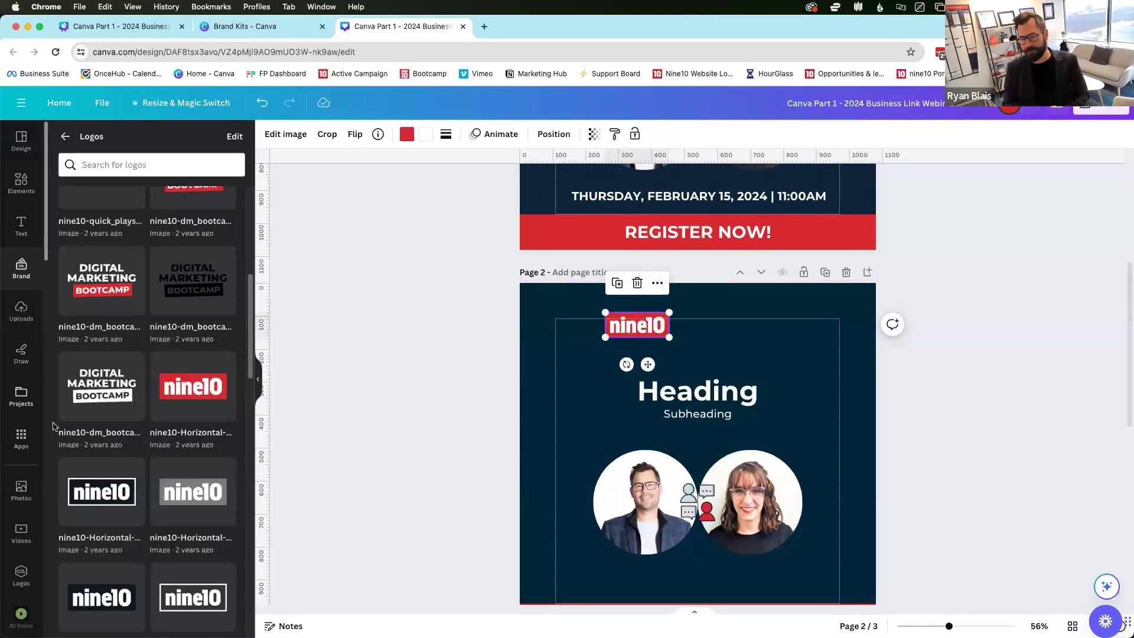
Look through the editor's list of apps and pinned folders, including Logos, Analogies and Portfolio.
{"action": "scroll", "coordinate": [10, 552], "scroll_direction": "down", "scroll_amount": 1}
{"action": "scroll", "coordinate": [10, 552], "scroll_direction": "down", "scroll_amount": 5}
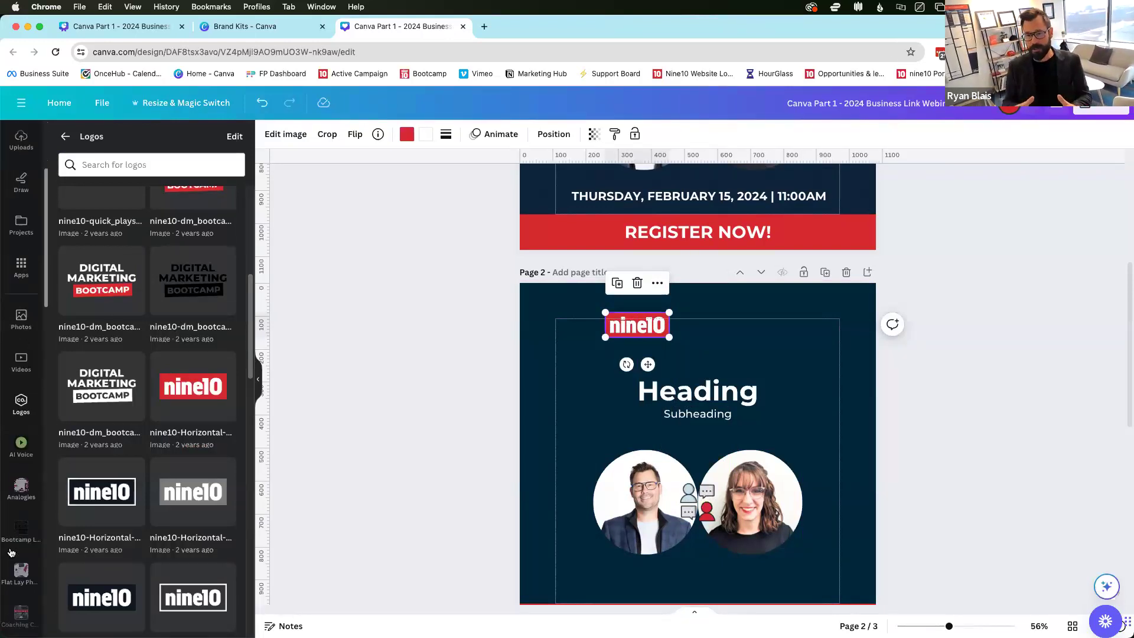
{"action": "scroll", "coordinate": [10, 552], "scroll_direction": "down", "scroll_amount": 5}
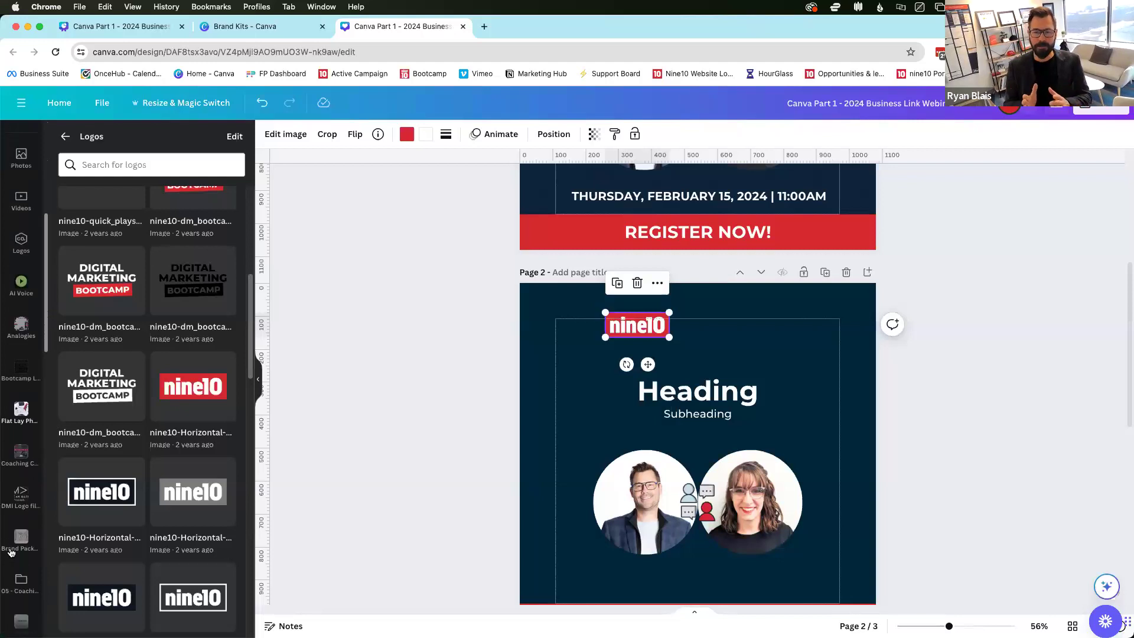
{"action": "scroll", "coordinate": [10, 552], "scroll_direction": "down", "scroll_amount": 1}
{"action": "scroll", "coordinate": [10, 552], "scroll_direction": "up", "scroll_amount": 8}
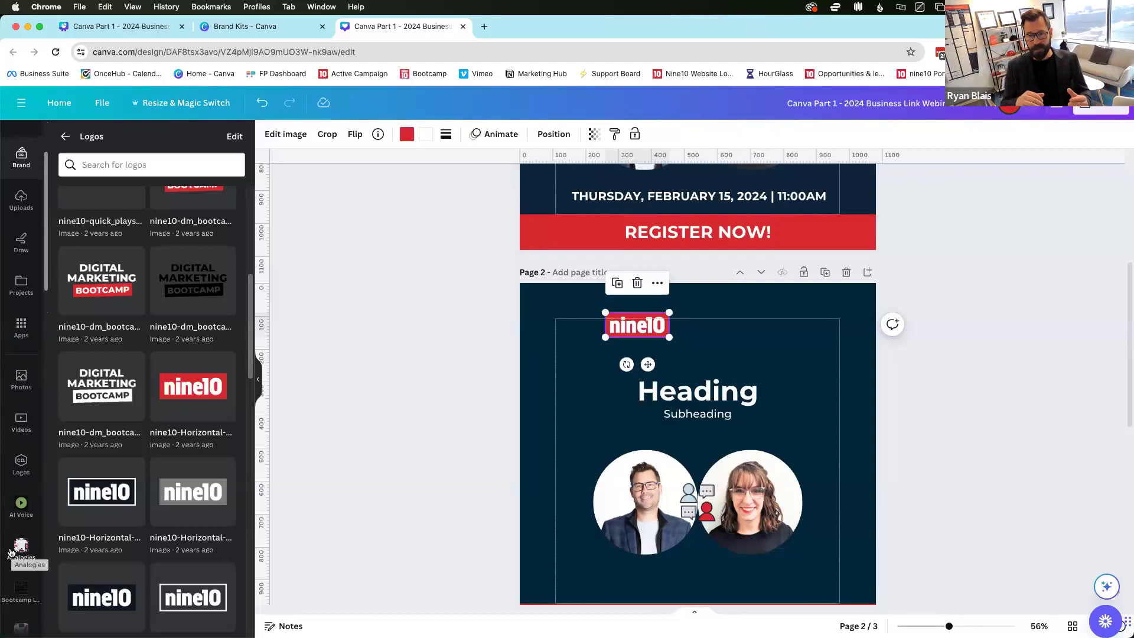
{"action": "scroll", "coordinate": [16, 495], "scroll_direction": "down", "scroll_amount": 2}
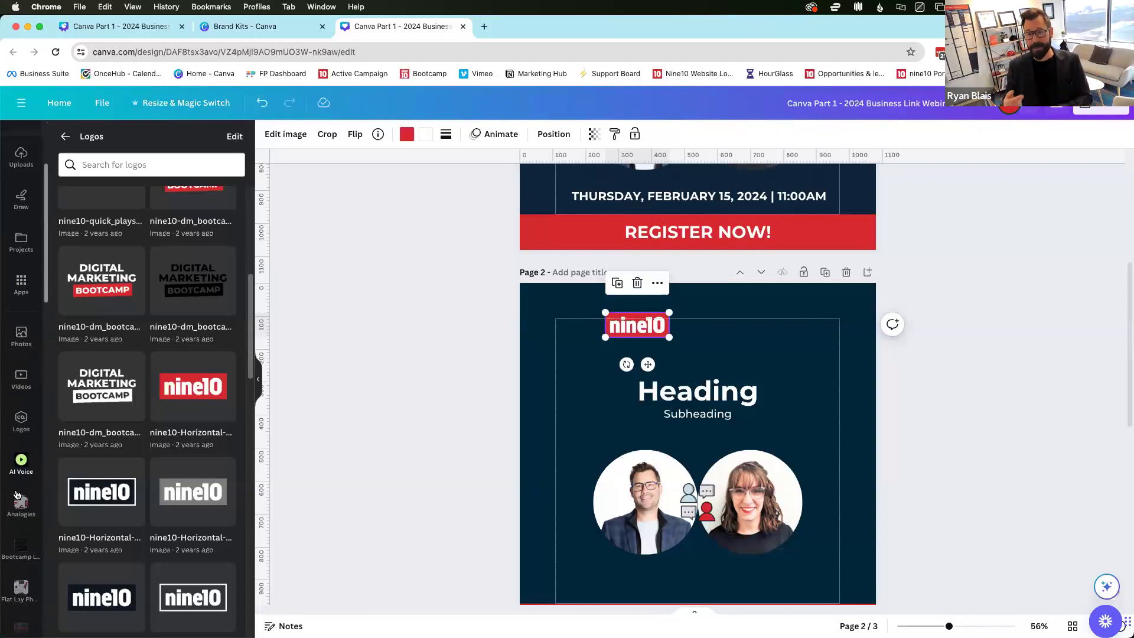
{"action": "scroll", "coordinate": [17, 495], "scroll_direction": "down", "scroll_amount": 1}
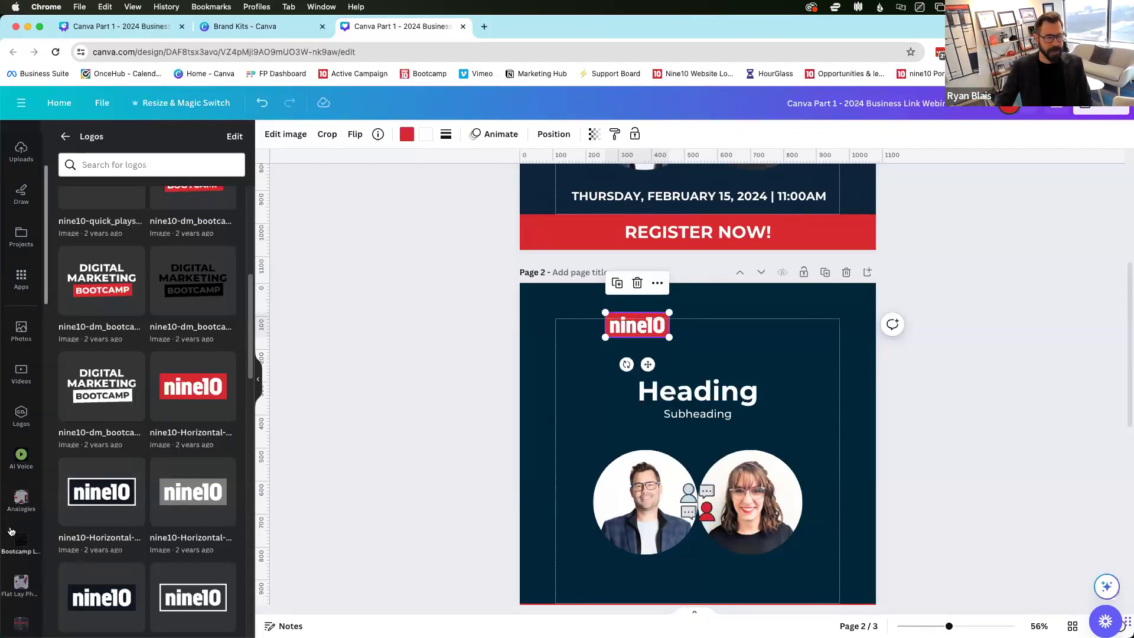
{"action": "scroll", "coordinate": [17, 449], "scroll_direction": "down", "scroll_amount": 3}
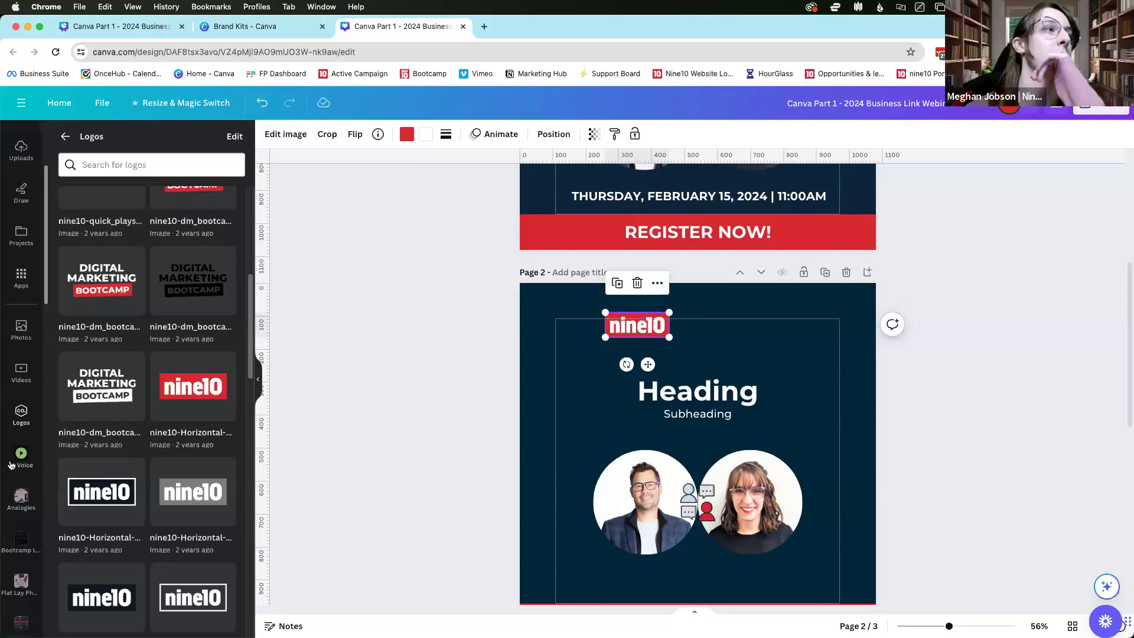
{"action": "scroll", "coordinate": [11, 467], "scroll_direction": "up", "scroll_amount": 6}
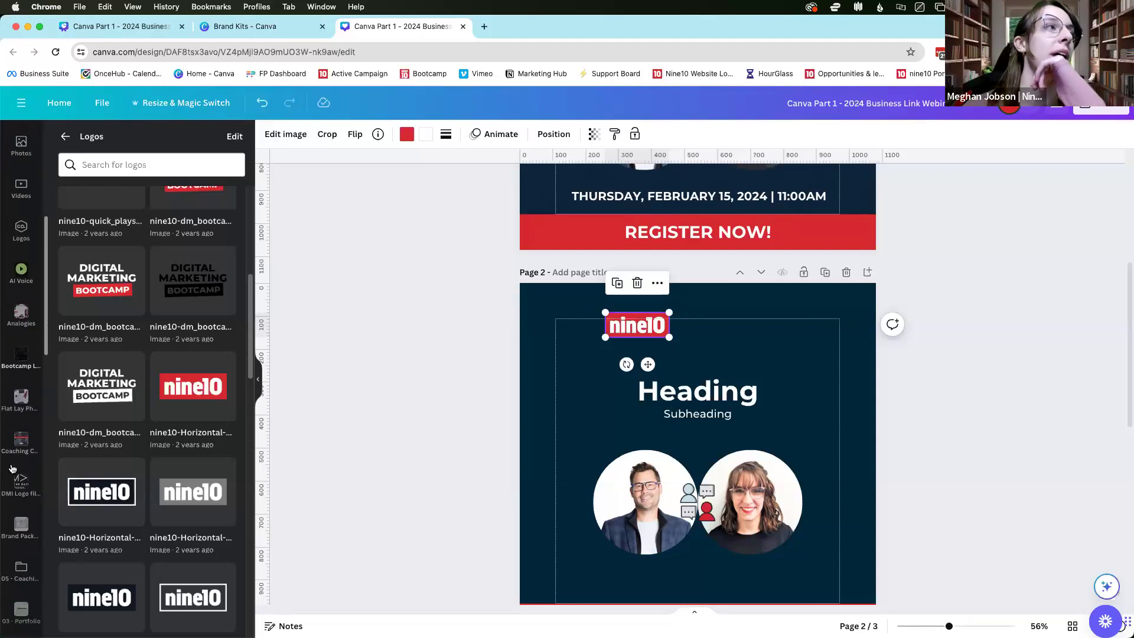
Add the BusinessLink logo from the uploaded images to page 2 and place it beside the nine10 logo above the heading.
{"action": "scroll", "coordinate": [11, 468], "scroll_direction": "down", "scroll_amount": 6}
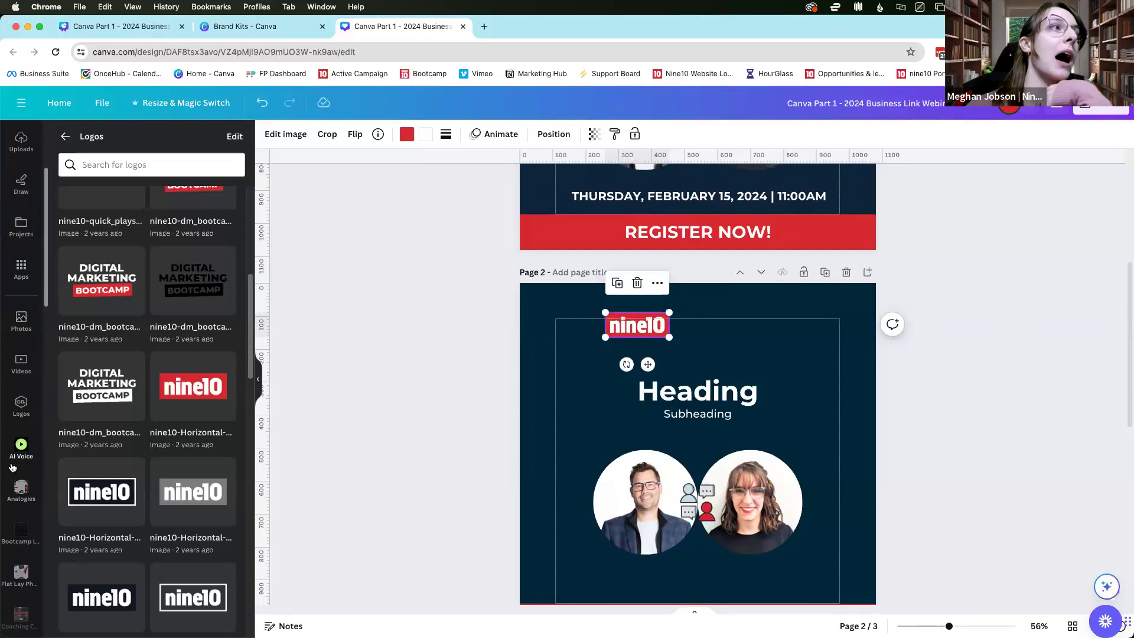
{"action": "scroll", "coordinate": [26, 338], "scroll_direction": "up", "scroll_amount": 6}
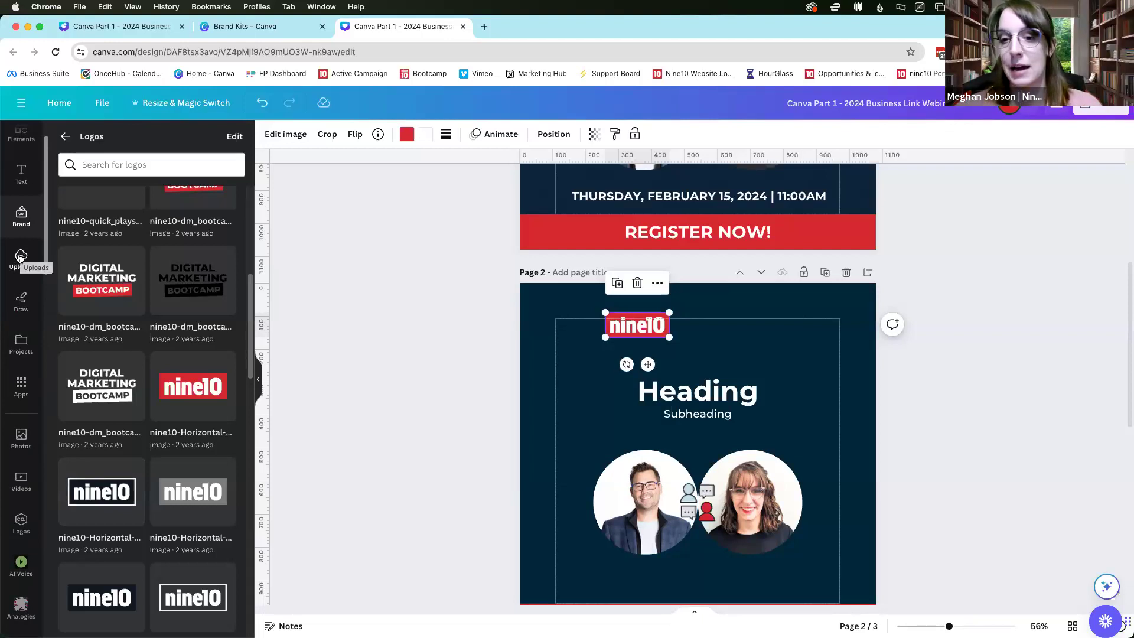
{"action": "left_click", "coordinate": [20, 258]}
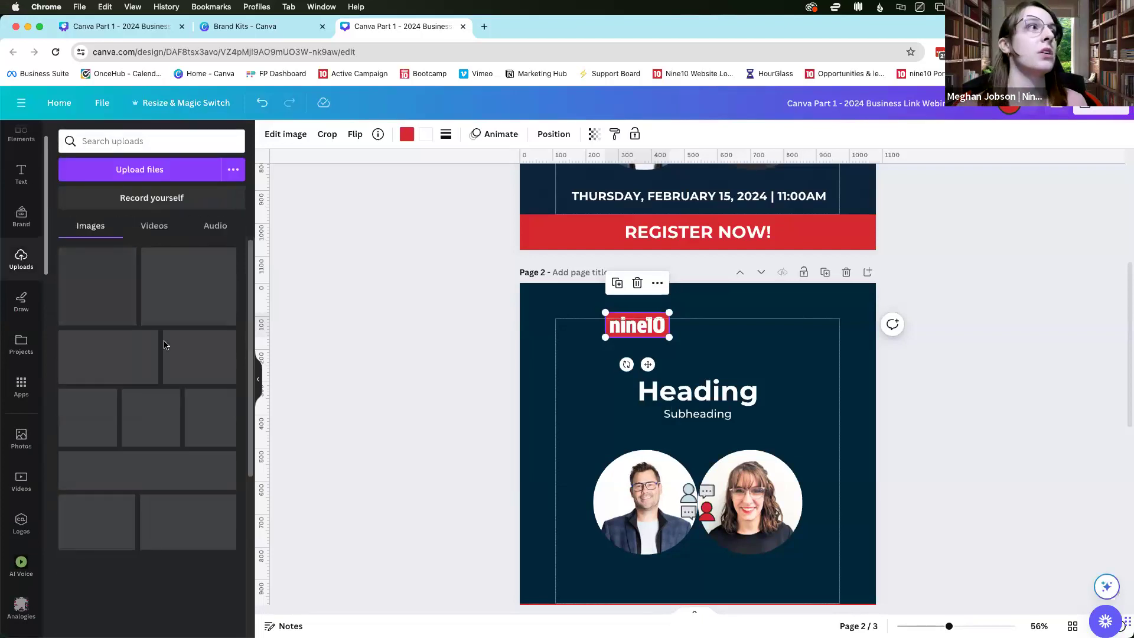
{"action": "scroll", "coordinate": [176, 417], "scroll_direction": "down", "scroll_amount": 10}
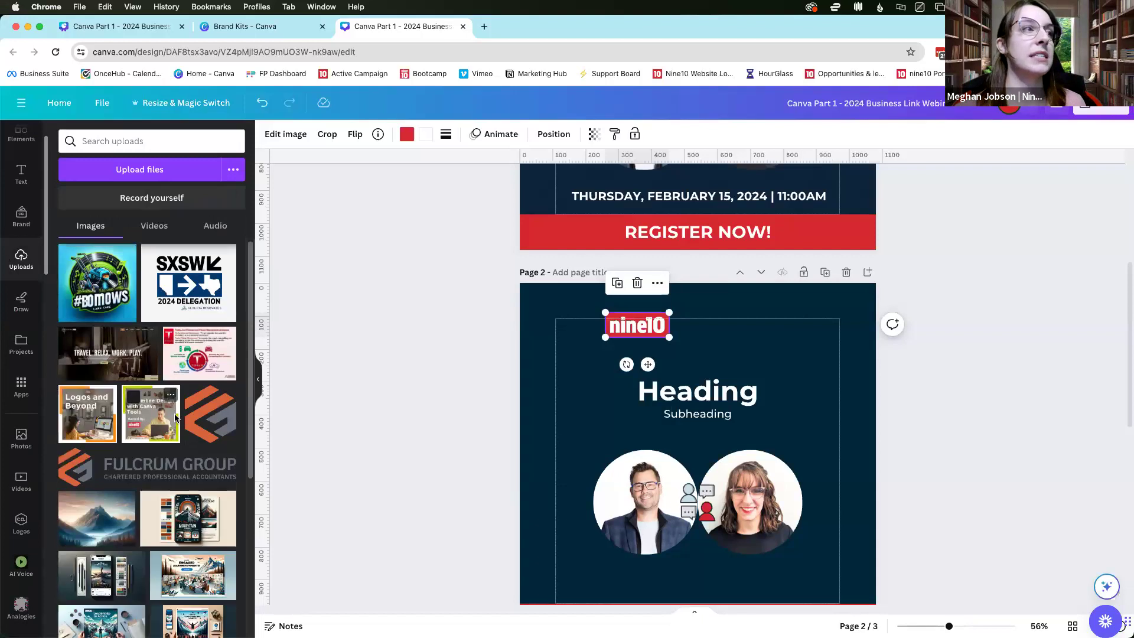
{"action": "scroll", "coordinate": [176, 417], "scroll_direction": "down", "scroll_amount": 10}
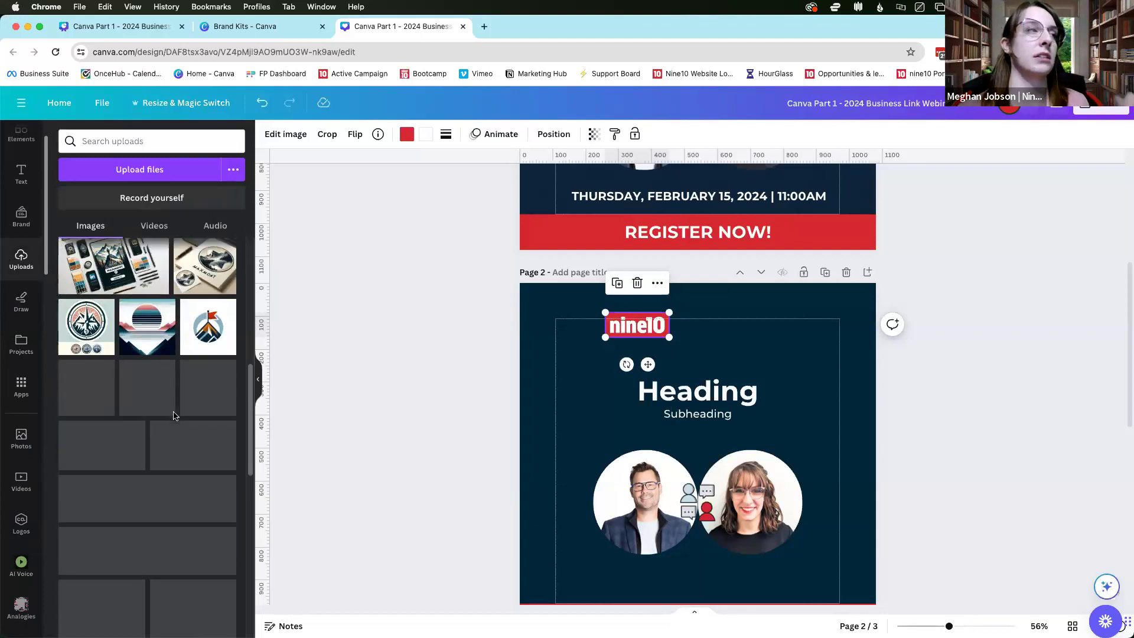
{"action": "scroll", "coordinate": [174, 418], "scroll_direction": "down", "scroll_amount": 5}
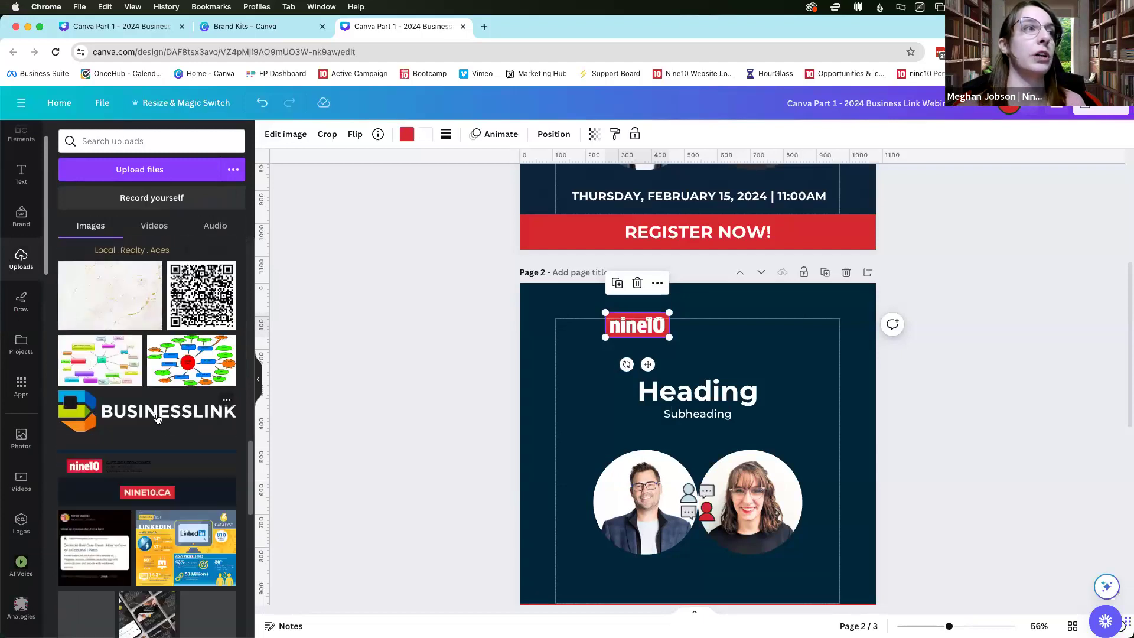
{"action": "left_click", "coordinate": [157, 418]}
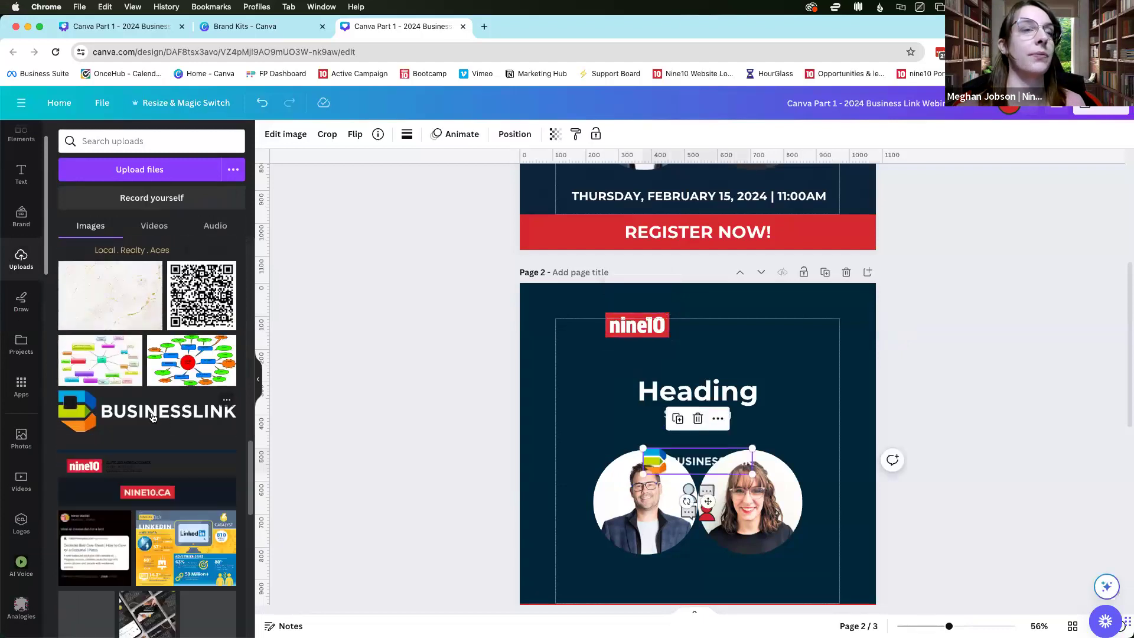
{"action": "left_click_drag", "start_coordinate": [706, 464], "coordinate": [757, 365]}
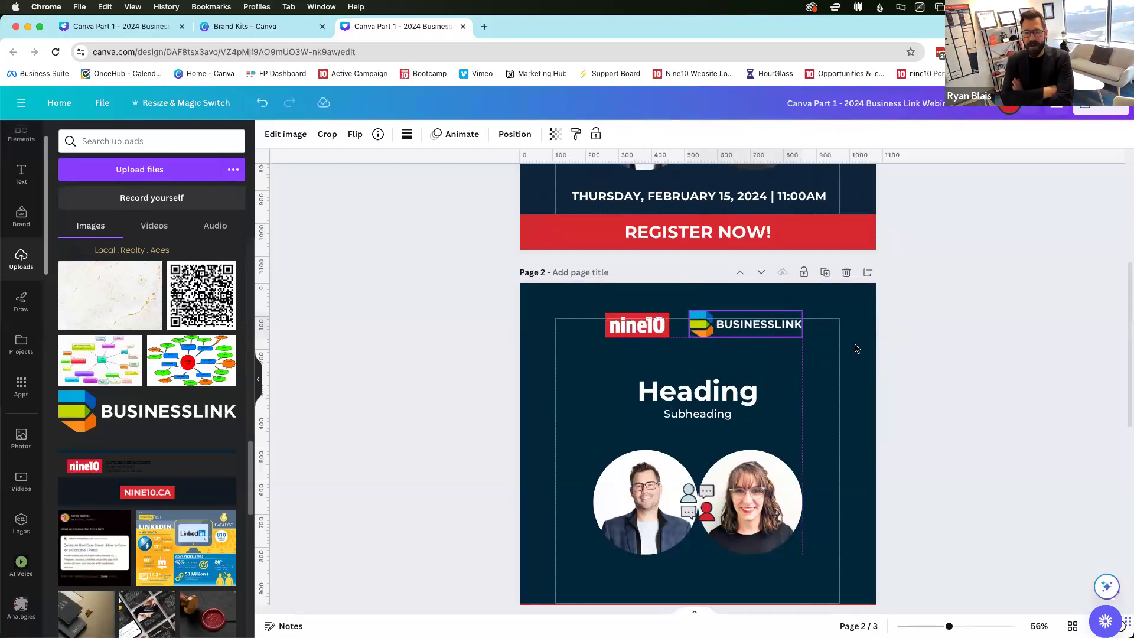
{"action": "left_click", "coordinate": [786, 403]}
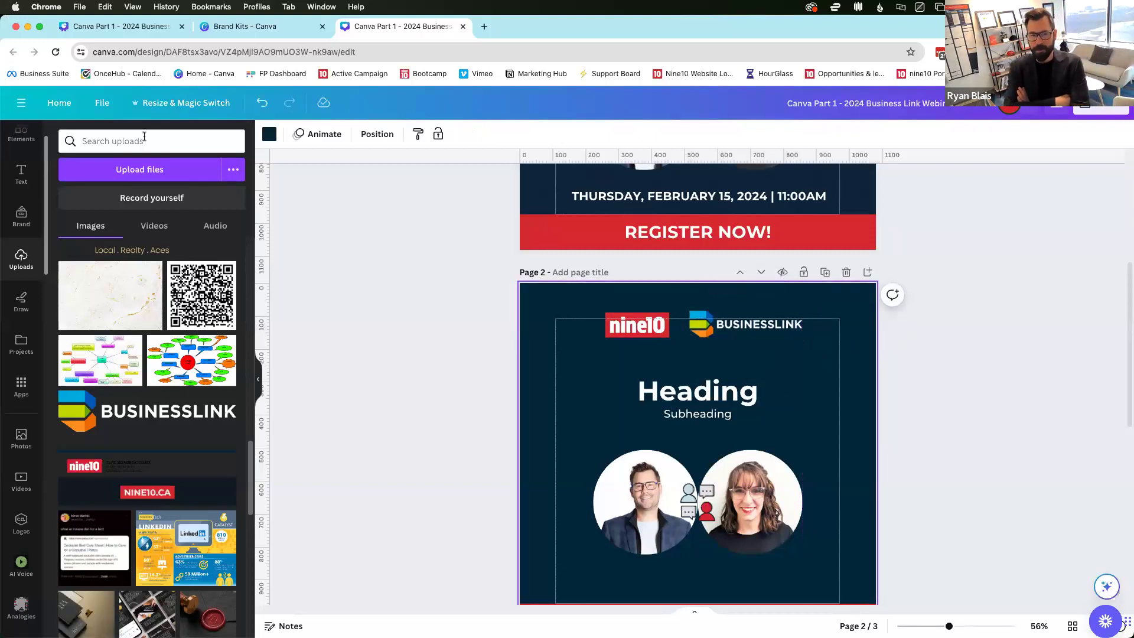
{"action": "left_click", "coordinate": [166, 137]}
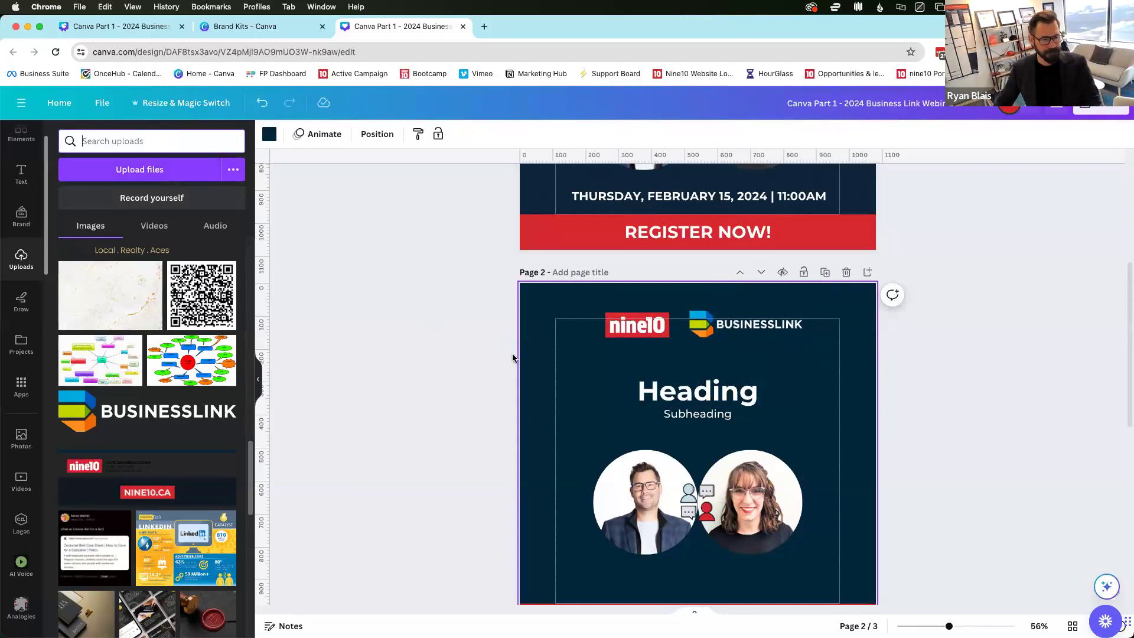
Copy the "THURSDAY, FEBRUARY 15, 2024 | 11:00AM" text from page 1 and paste it above the REGISTER NOW! banner on page 2.
{"action": "scroll", "coordinate": [699, 425], "scroll_direction": "up", "scroll_amount": 1}
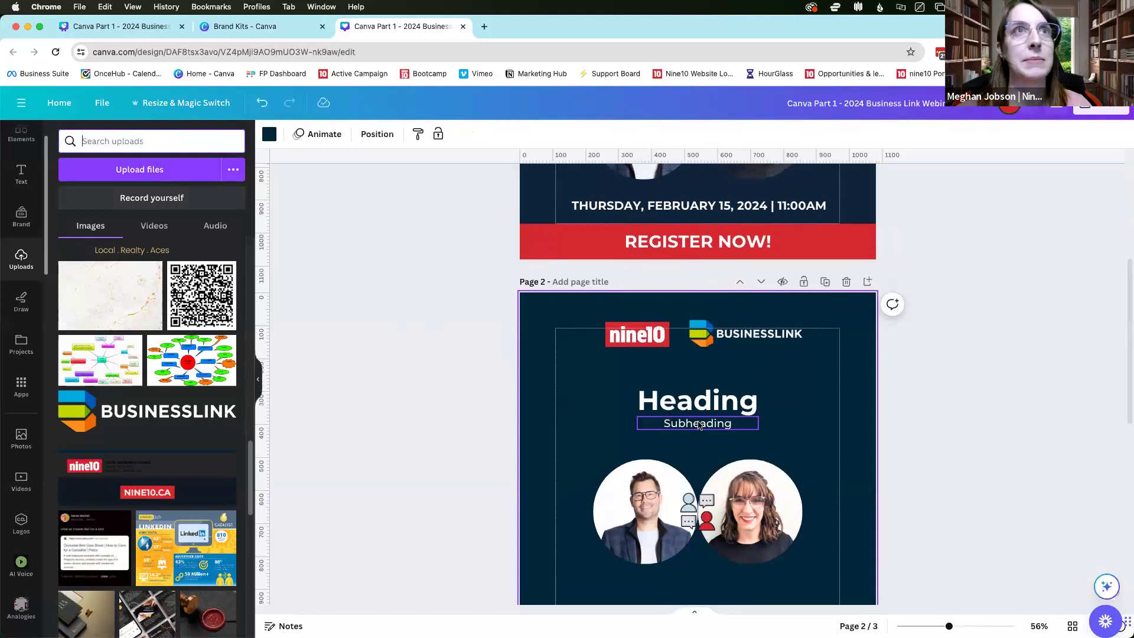
{"action": "scroll", "coordinate": [699, 425], "scroll_direction": "up", "scroll_amount": 3}
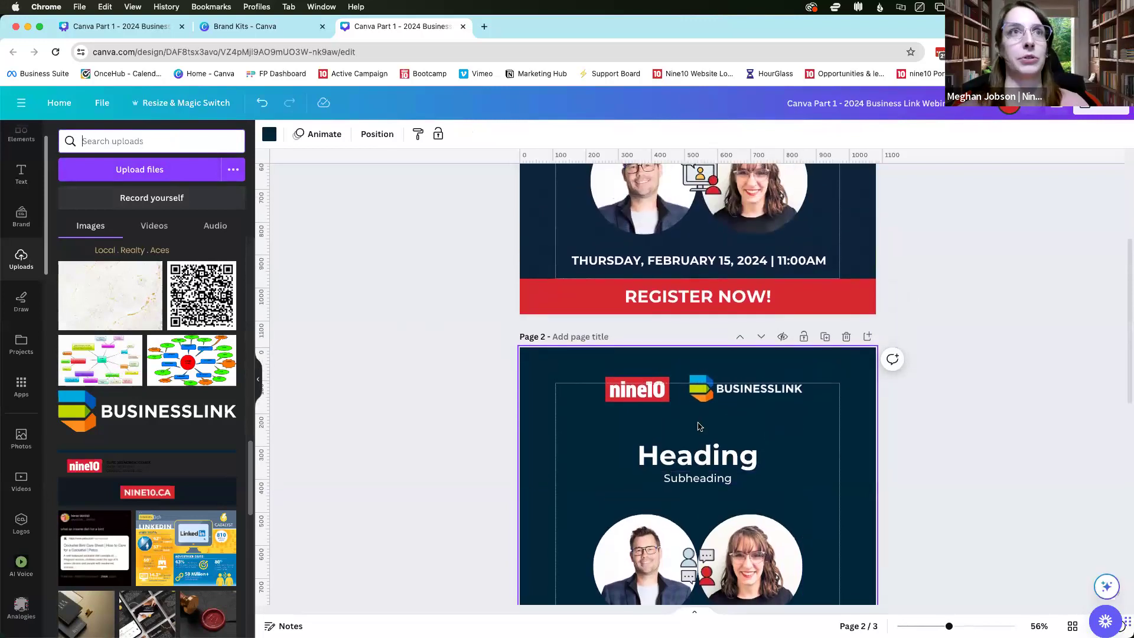
{"action": "scroll", "coordinate": [699, 426], "scroll_direction": "up", "scroll_amount": 8}
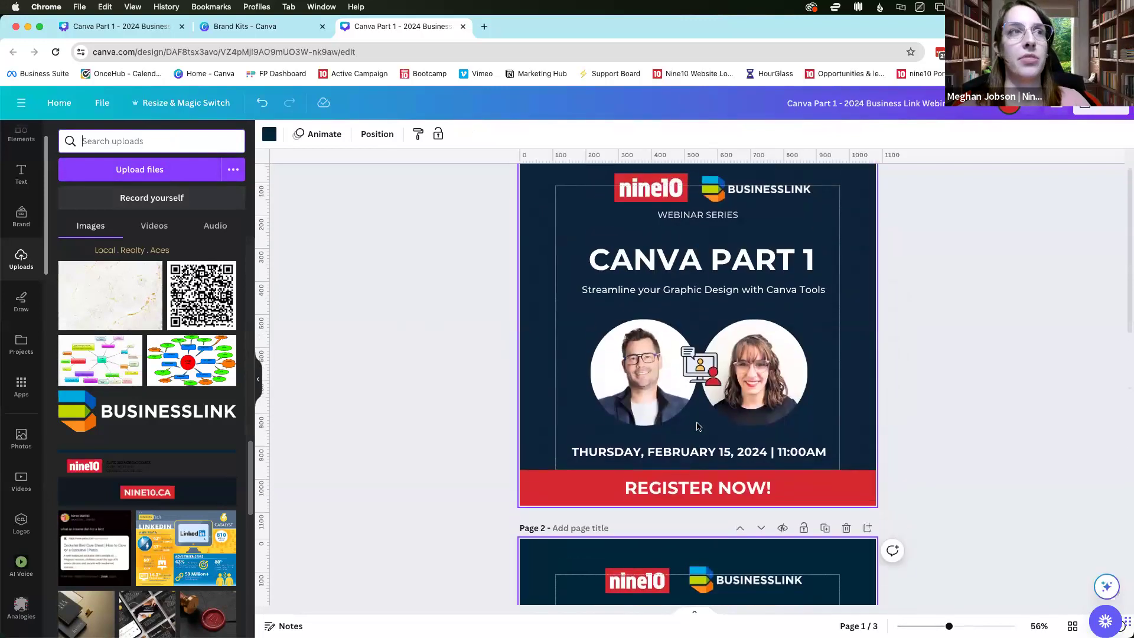
{"action": "scroll", "coordinate": [699, 427], "scroll_direction": "up", "scroll_amount": 1}
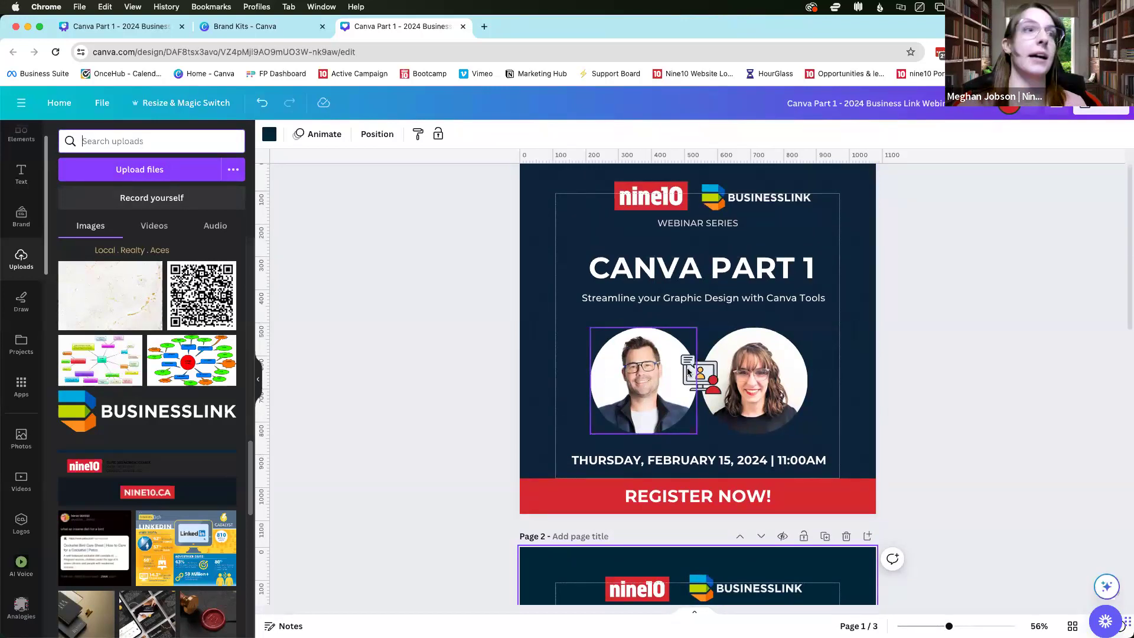
{"action": "left_click", "coordinate": [720, 462]}
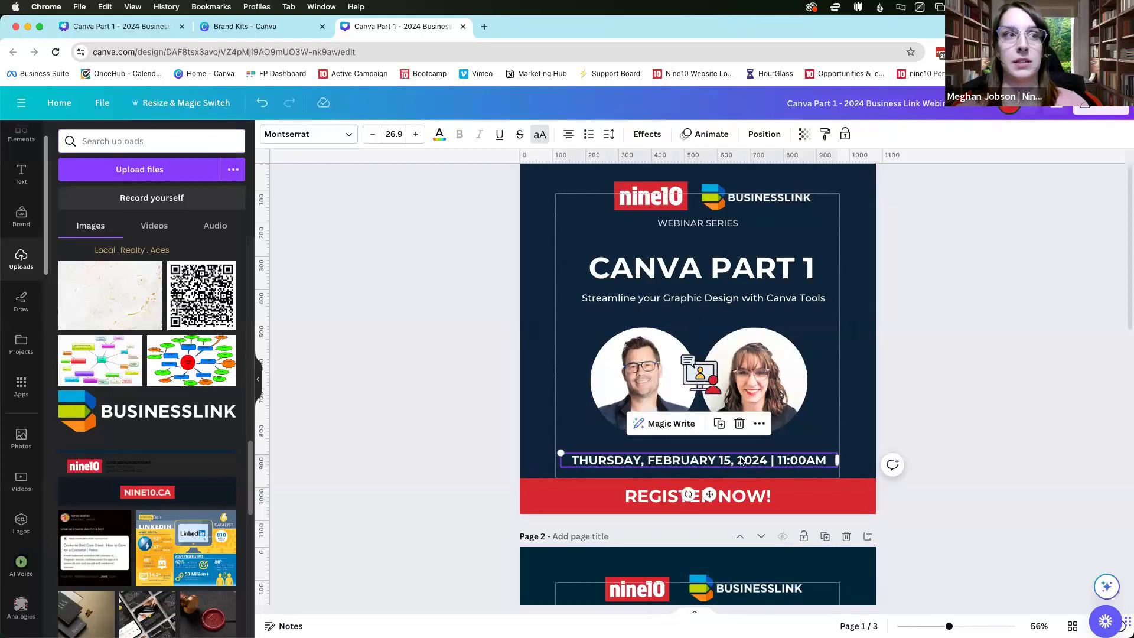
{"action": "right_click", "coordinate": [673, 466]}
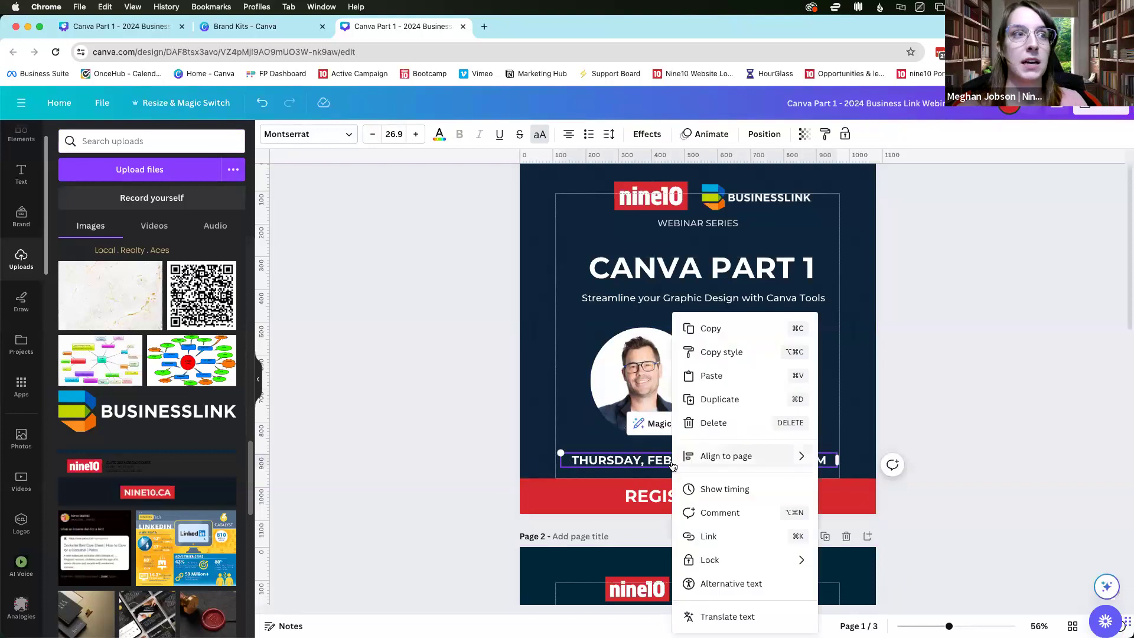
{"action": "mouse_move", "coordinate": [673, 466]}
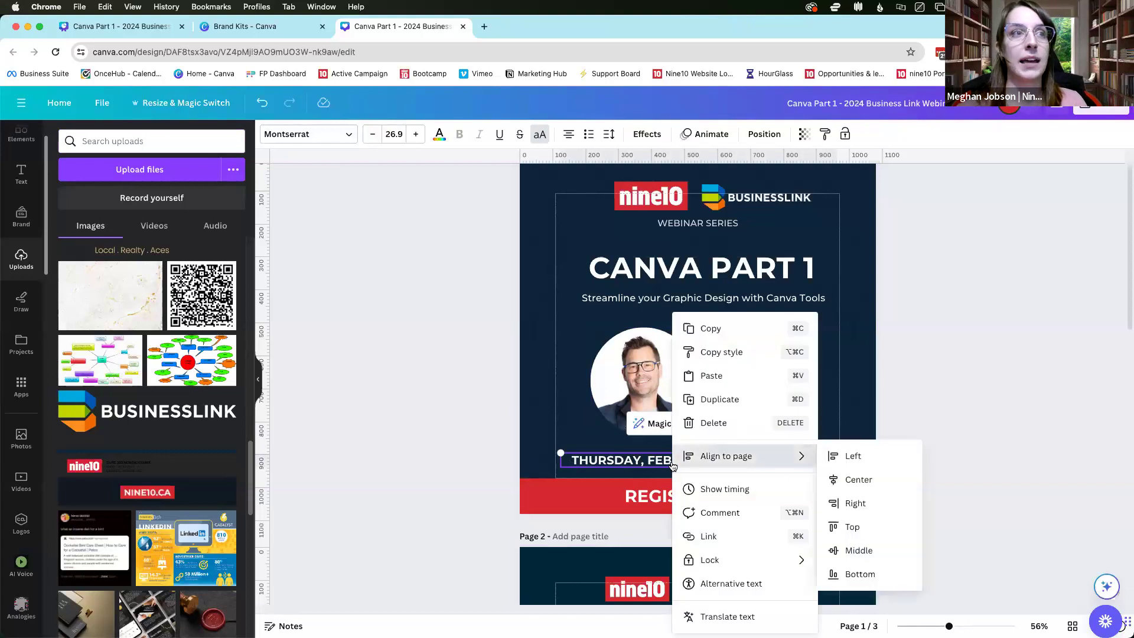
{"action": "left_click", "coordinate": [720, 333]}
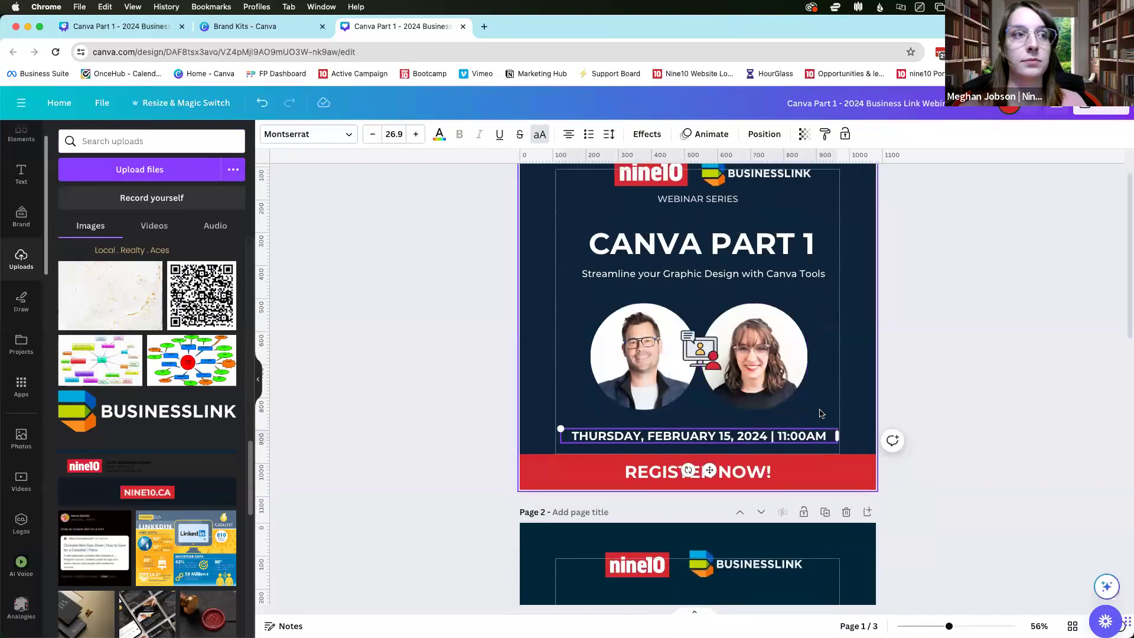
{"action": "scroll", "coordinate": [821, 410], "scroll_direction": "down", "scroll_amount": 6}
{"action": "right_click", "coordinate": [833, 409]}
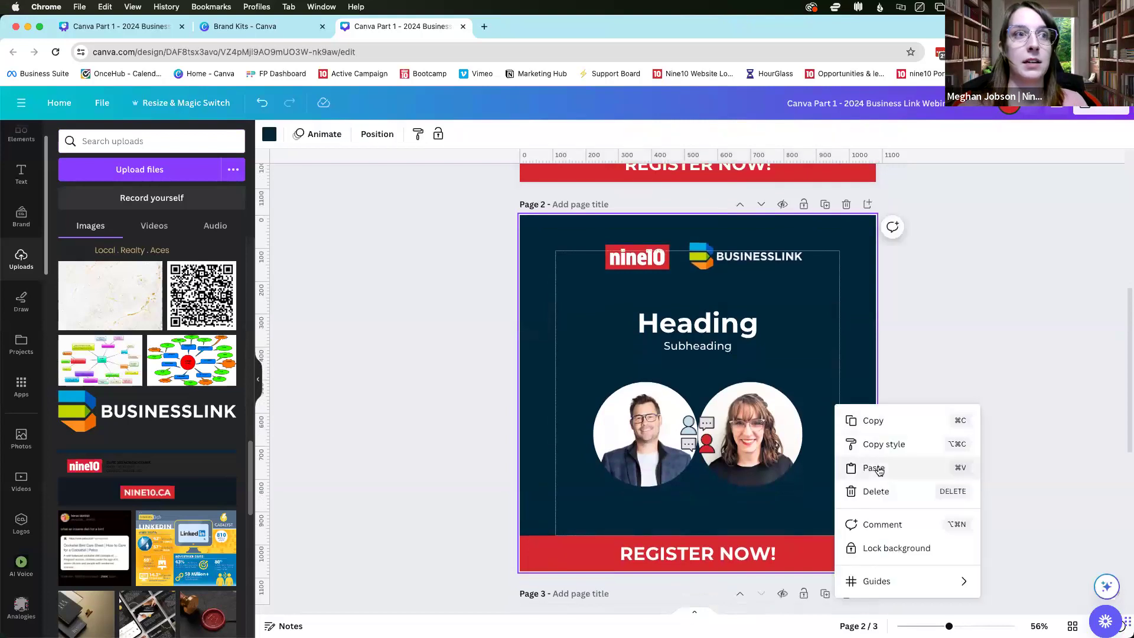
{"action": "left_click", "coordinate": [878, 469]}
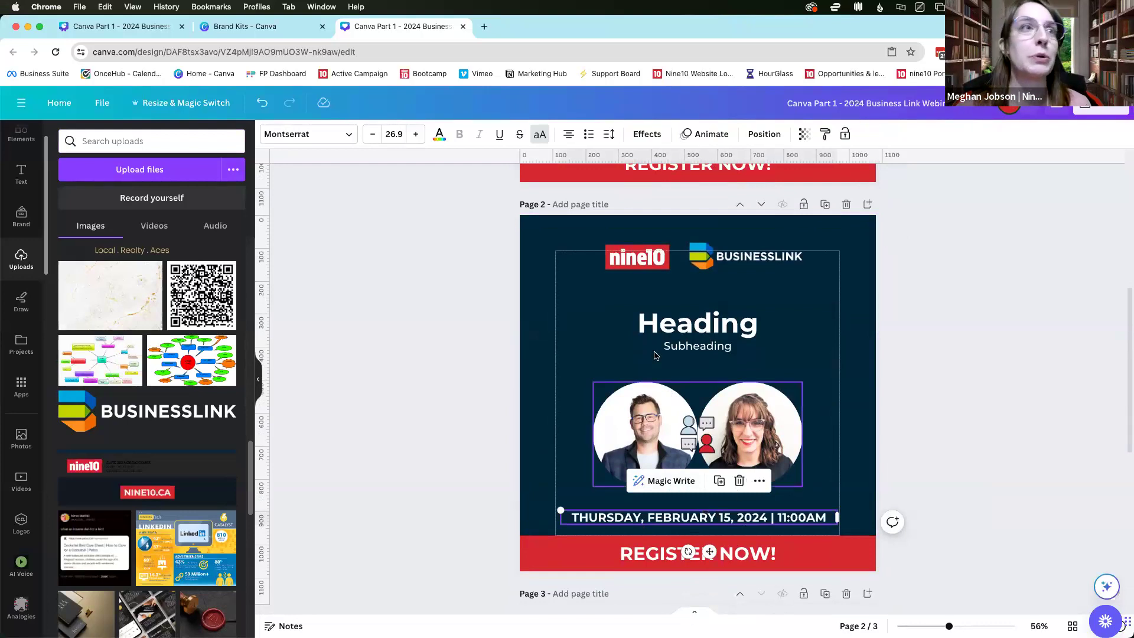
{"action": "left_click", "coordinate": [591, 322]}
{"action": "scroll", "coordinate": [596, 363], "scroll_direction": "down", "scroll_amount": 2}
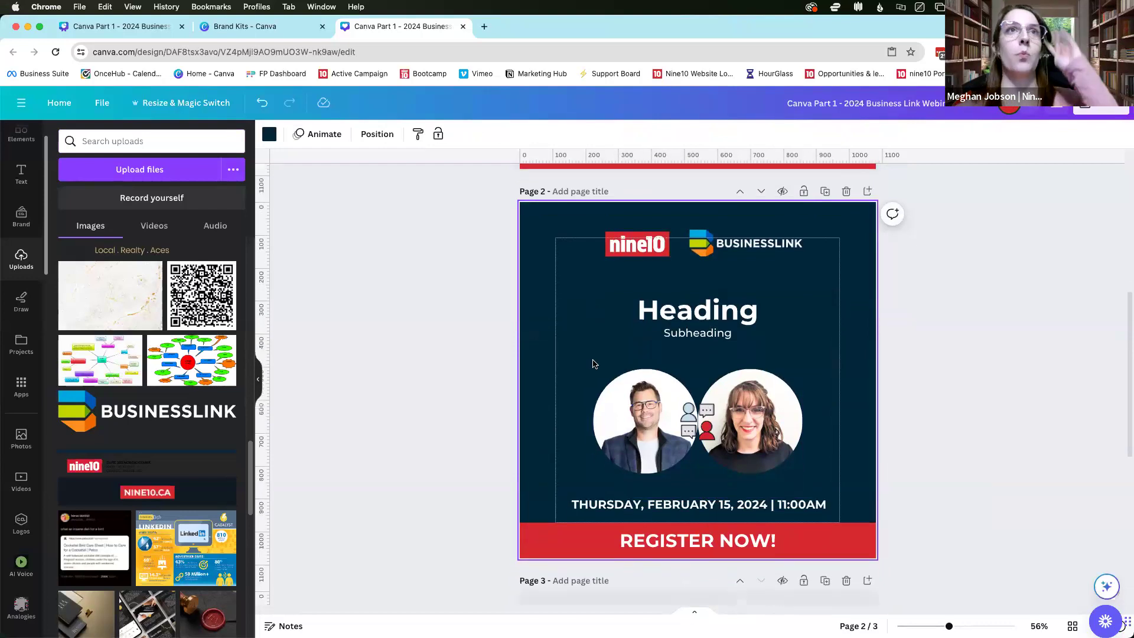
{"action": "scroll", "coordinate": [601, 372], "scroll_direction": "down", "scroll_amount": 5}
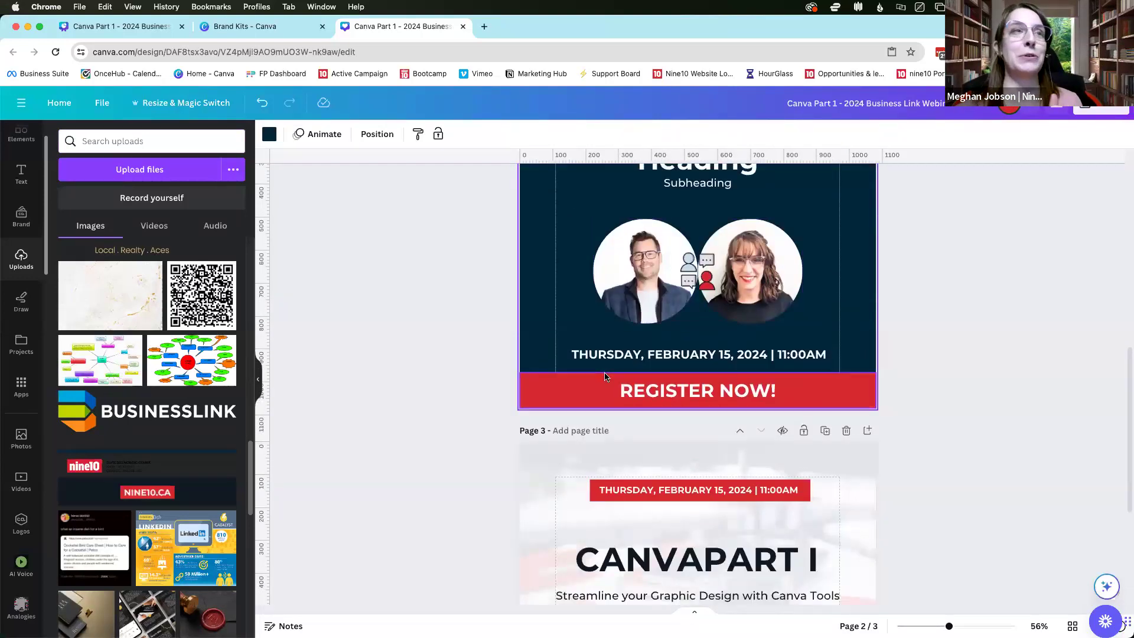
{"action": "scroll", "coordinate": [602, 375], "scroll_direction": "up", "scroll_amount": 5}
{"action": "scroll", "coordinate": [601, 378], "scroll_direction": "up", "scroll_amount": 3}
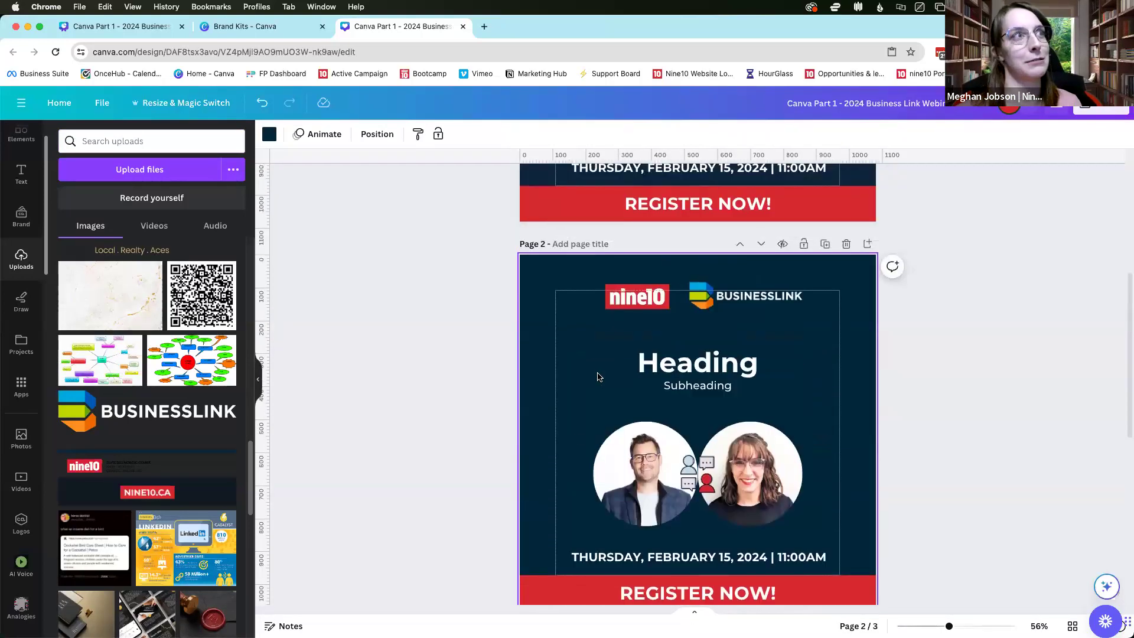
{"action": "scroll", "coordinate": [599, 376], "scroll_direction": "down", "scroll_amount": 2}
{"action": "scroll", "coordinate": [598, 376], "scroll_direction": "down", "scroll_amount": 3}
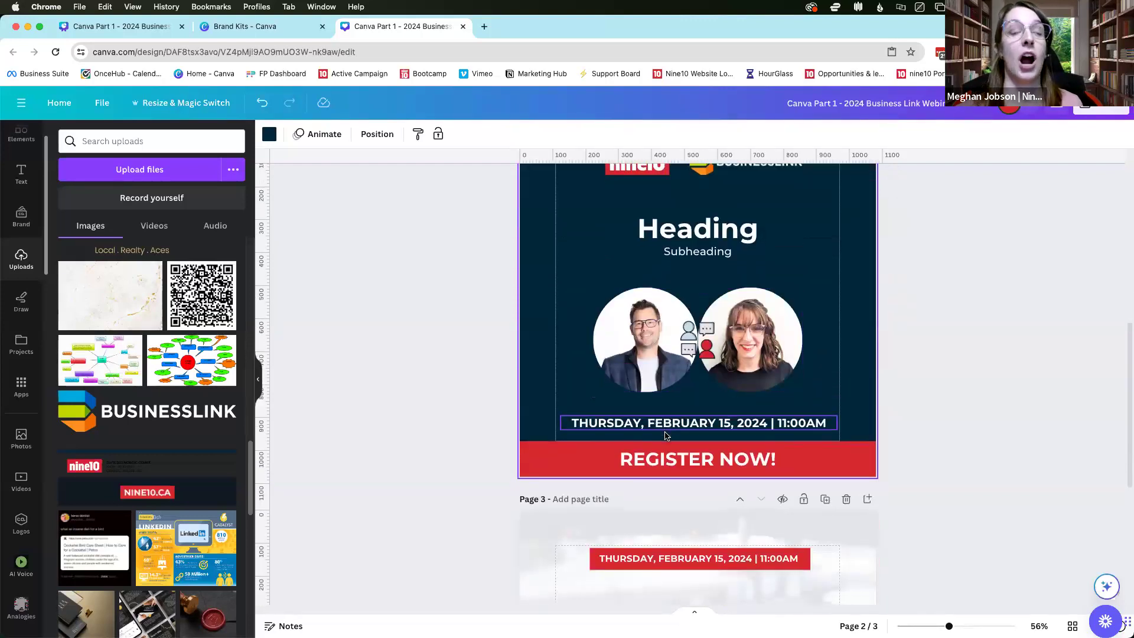
{"action": "scroll", "coordinate": [656, 427], "scroll_direction": "up", "scroll_amount": 3}
{"action": "scroll", "coordinate": [647, 417], "scroll_direction": "up", "scroll_amount": 1}
Align the two headshots and the icon between them by their top edges, and return them to middle alignment.
{"action": "left_click", "coordinate": [697, 433]}
{"action": "left_click", "coordinate": [697, 432]}
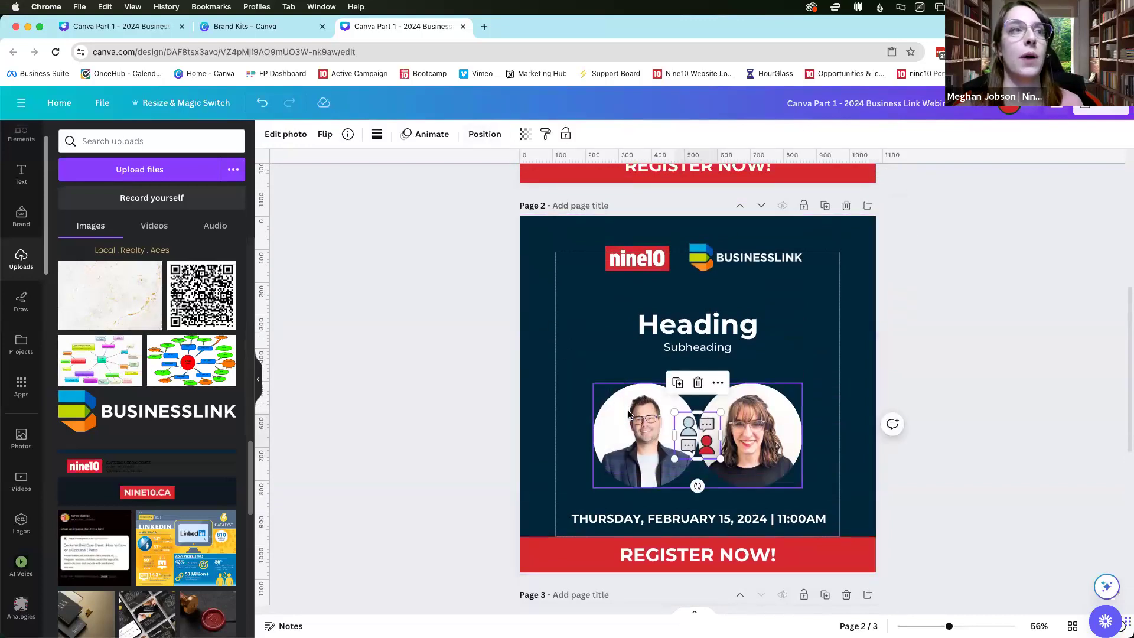
{"action": "left_click", "coordinate": [646, 355]}
{"action": "left_click", "coordinate": [645, 384]}
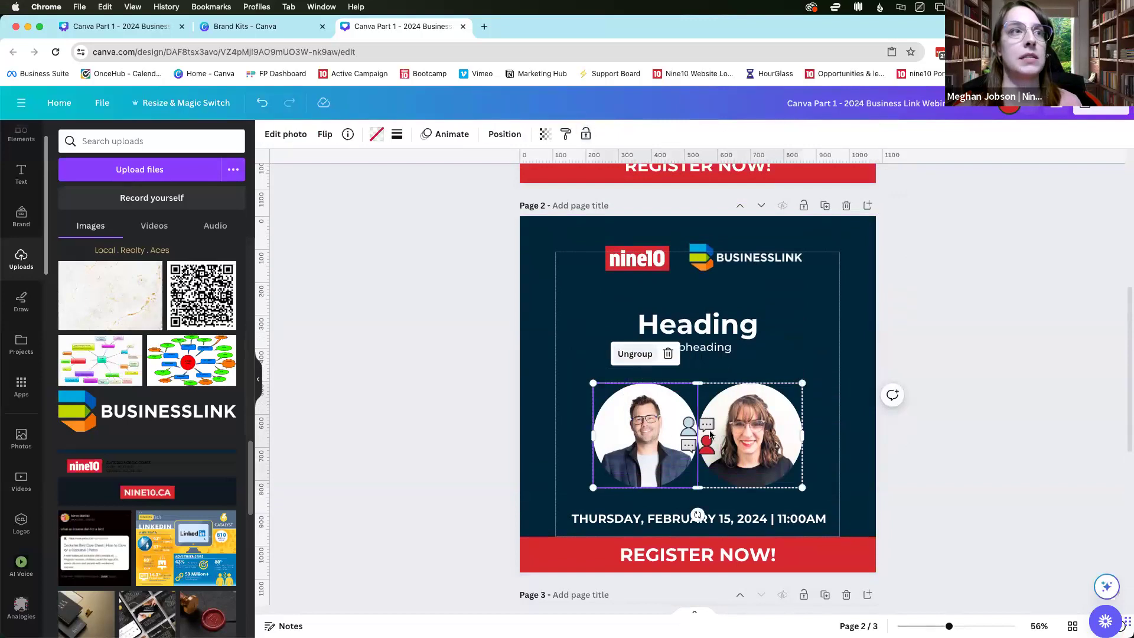
{"action": "left_click_drag", "start_coordinate": [597, 368], "coordinate": [794, 491]}
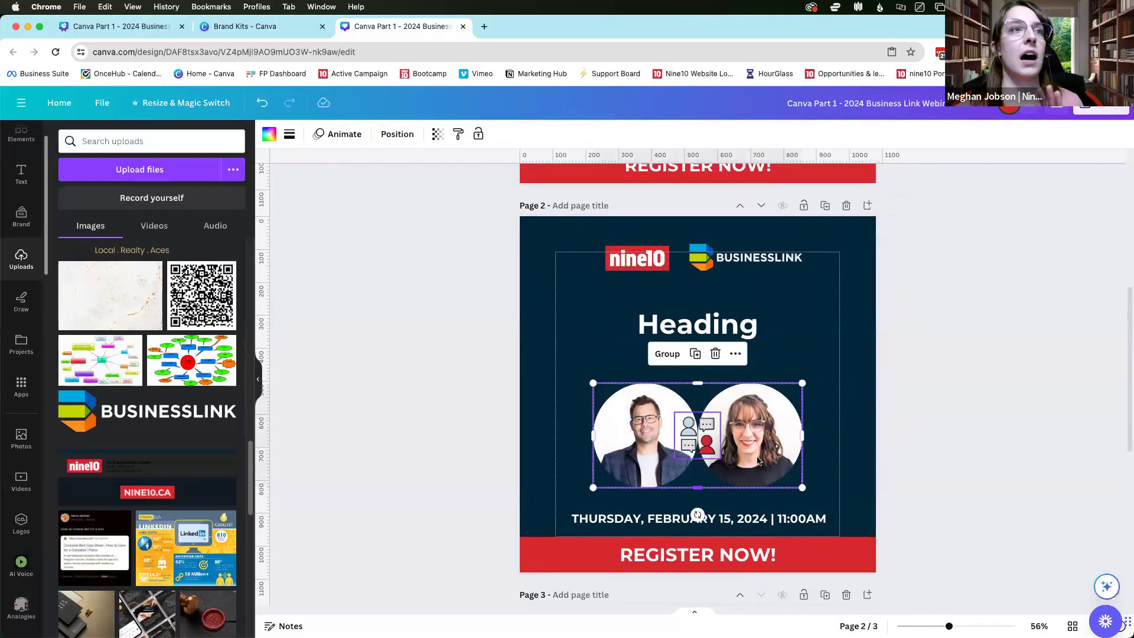
{"action": "left_click", "coordinate": [397, 134]}
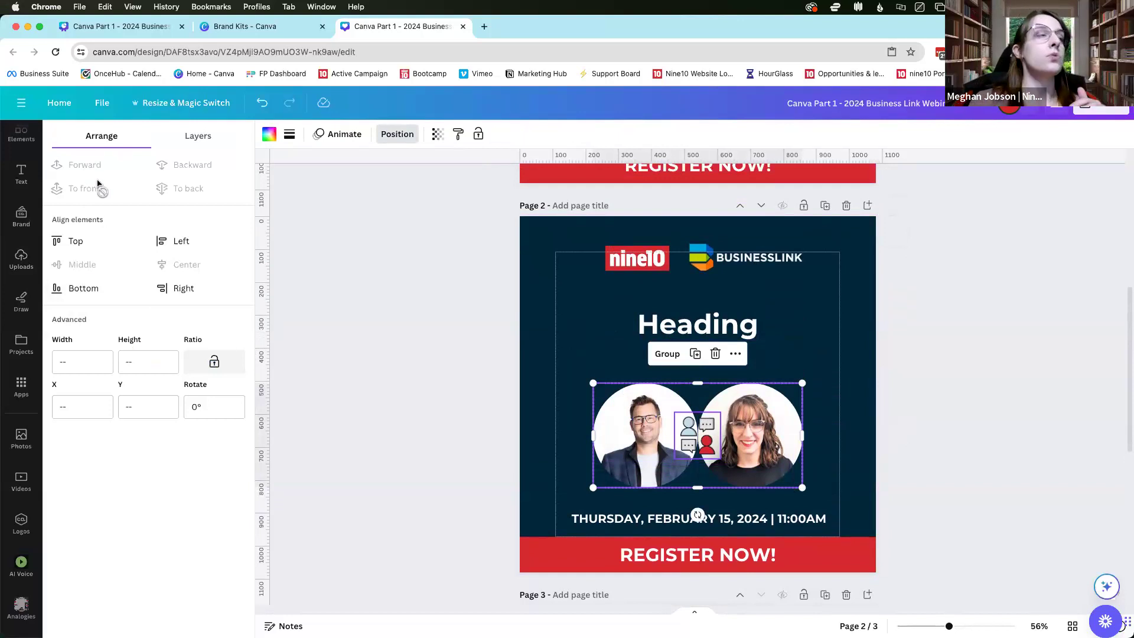
{"action": "left_click", "coordinate": [105, 249]}
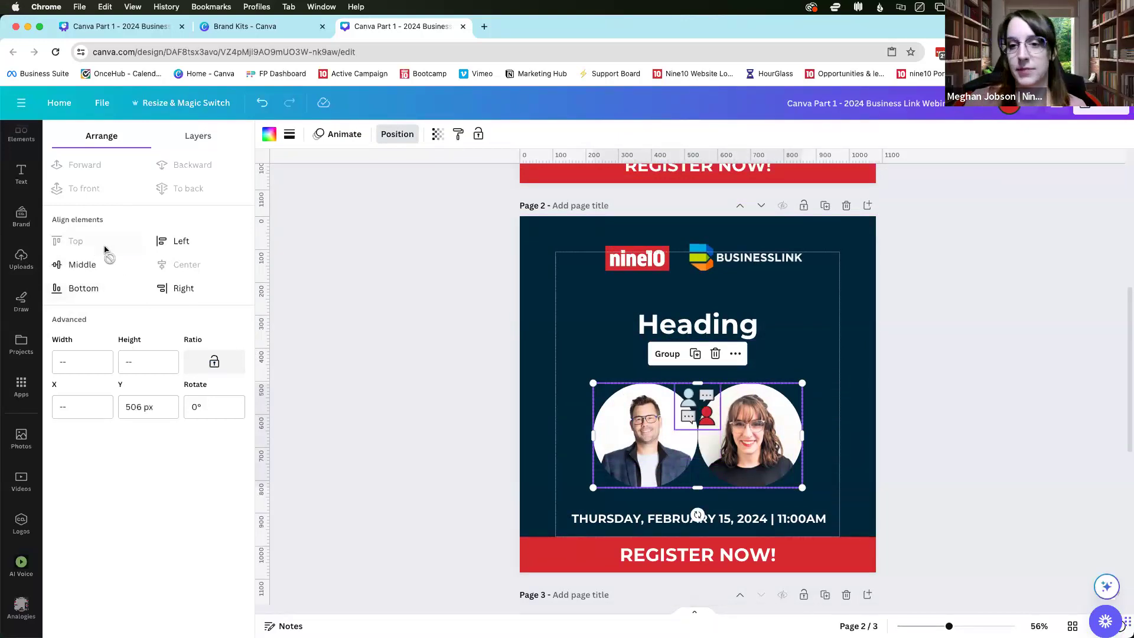
{"action": "left_click", "coordinate": [97, 267]}
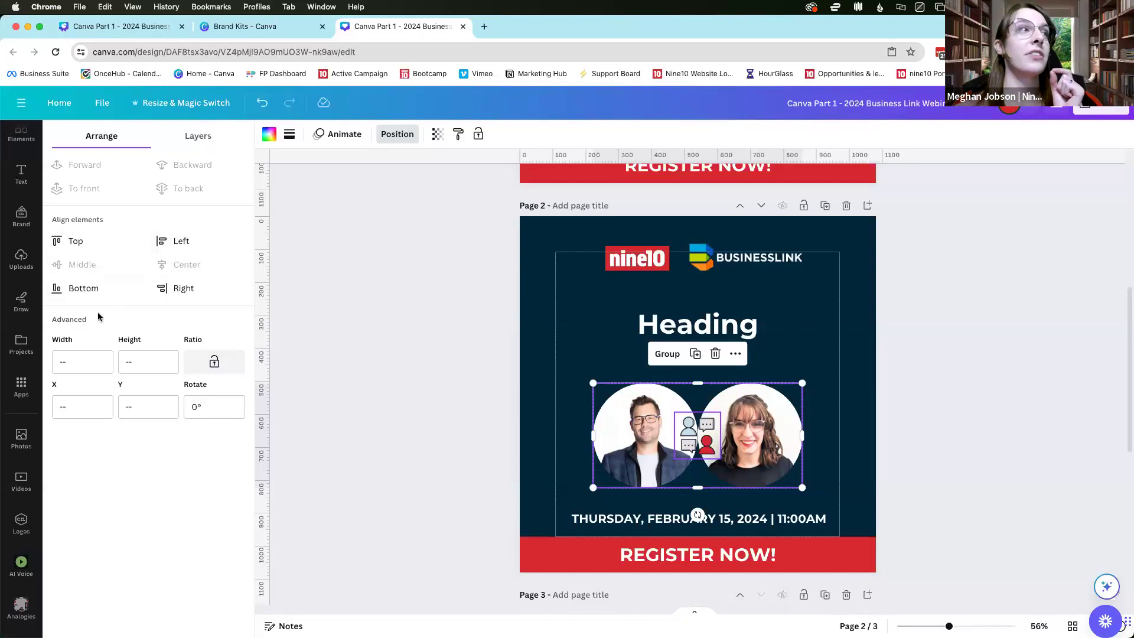
{"action": "left_click", "coordinate": [622, 299]}
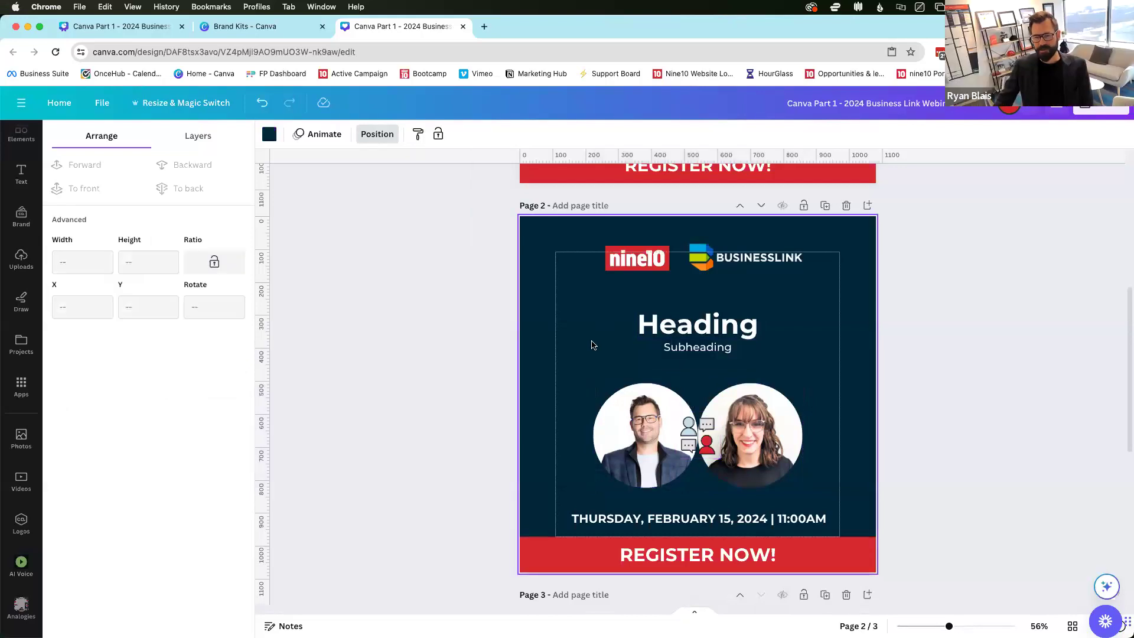
Select the heading, subheading, headshots and icon on page 2 to view the even-spacing options, and deselect them.
{"action": "left_click_drag", "start_coordinate": [596, 307], "coordinate": [760, 467]}
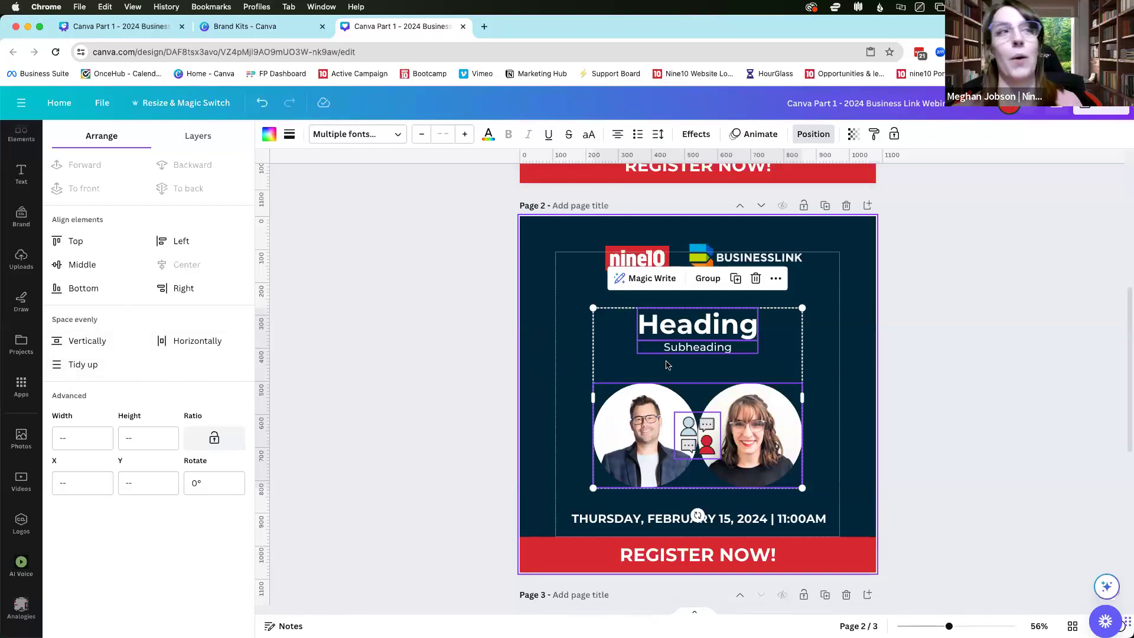
{"action": "left_click", "coordinate": [832, 347]}
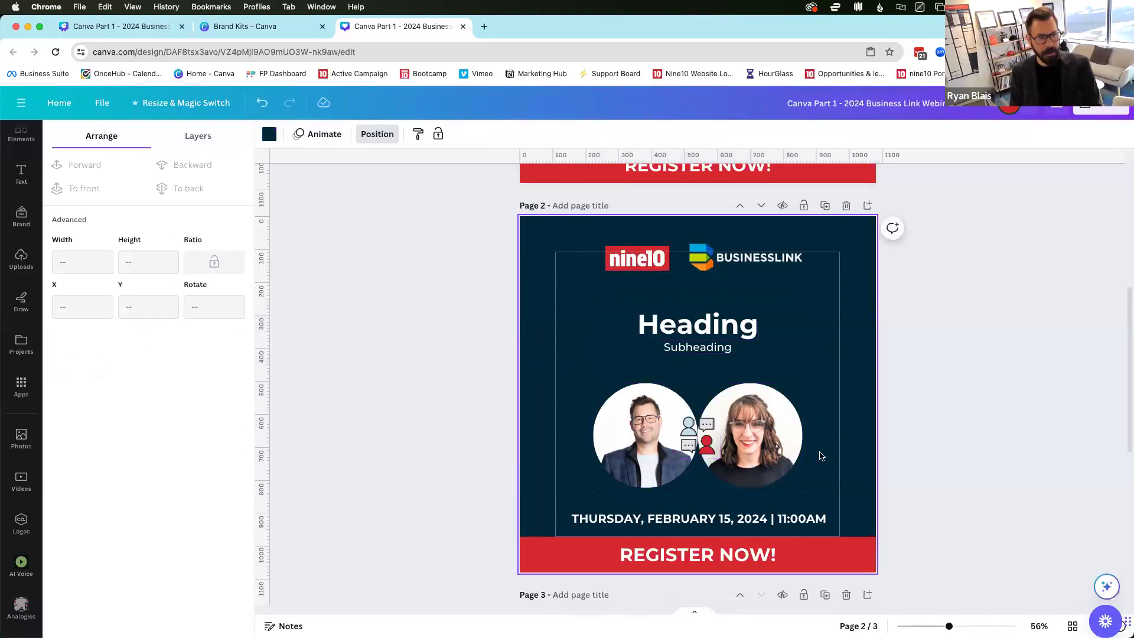
{"action": "scroll", "coordinate": [802, 366], "scroll_direction": "down", "scroll_amount": 1}
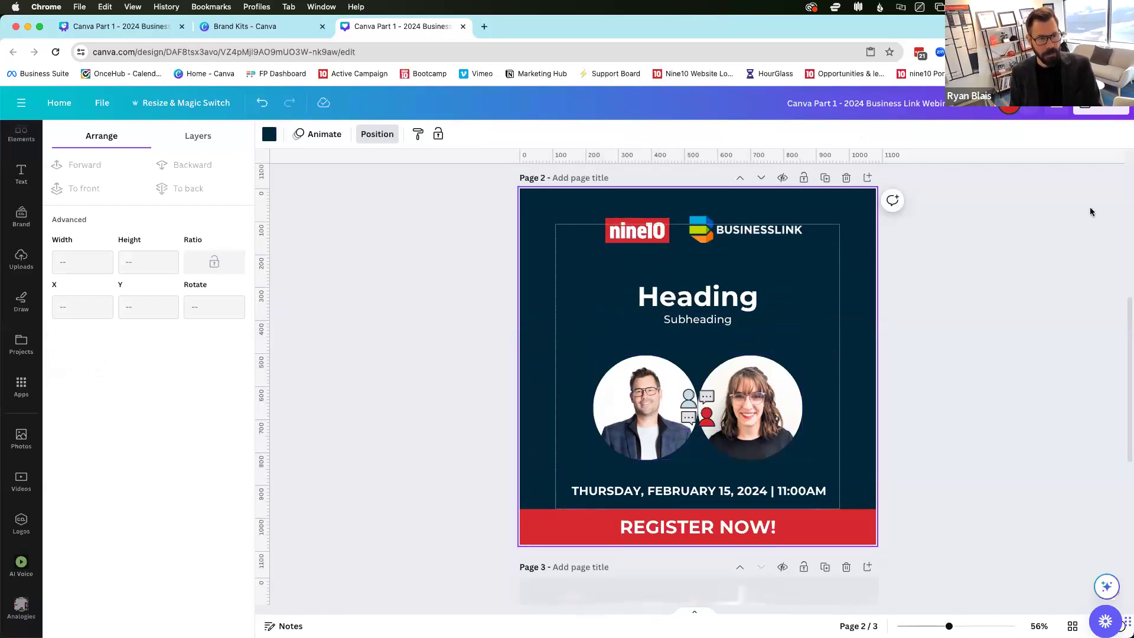
{"action": "left_click", "coordinate": [1102, 105]}
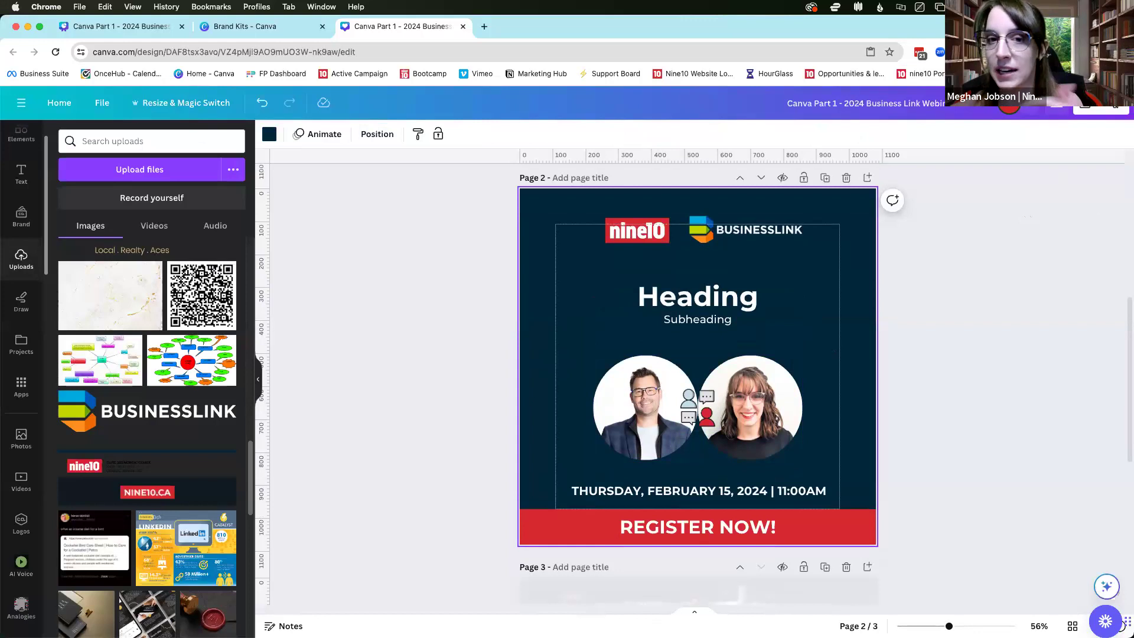
View the settings for publishing the webinar promo design as a Brand Template among all share options, and close them without publishing.
{"action": "left_click", "coordinate": [1098, 107]}
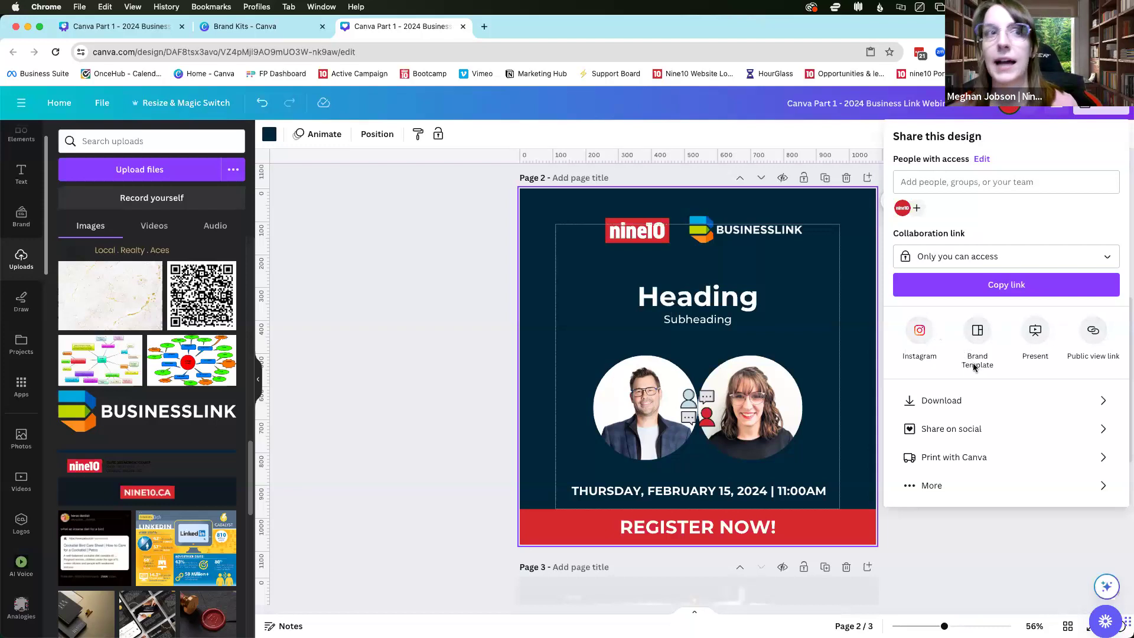
{"action": "left_click", "coordinate": [944, 484]}
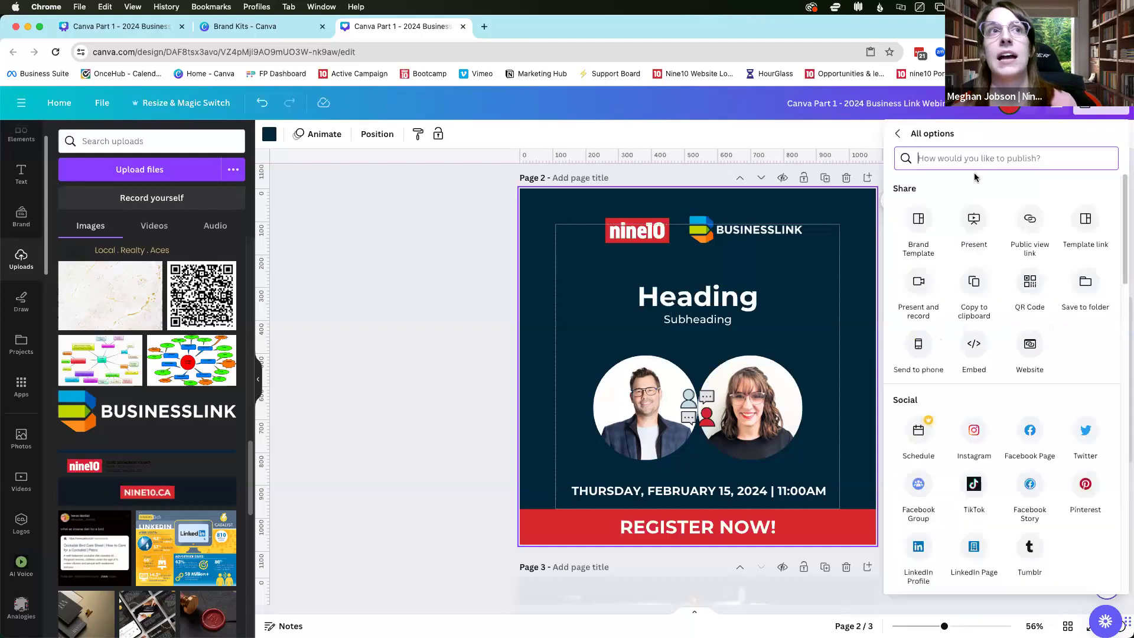
{"action": "left_click", "coordinate": [916, 228]}
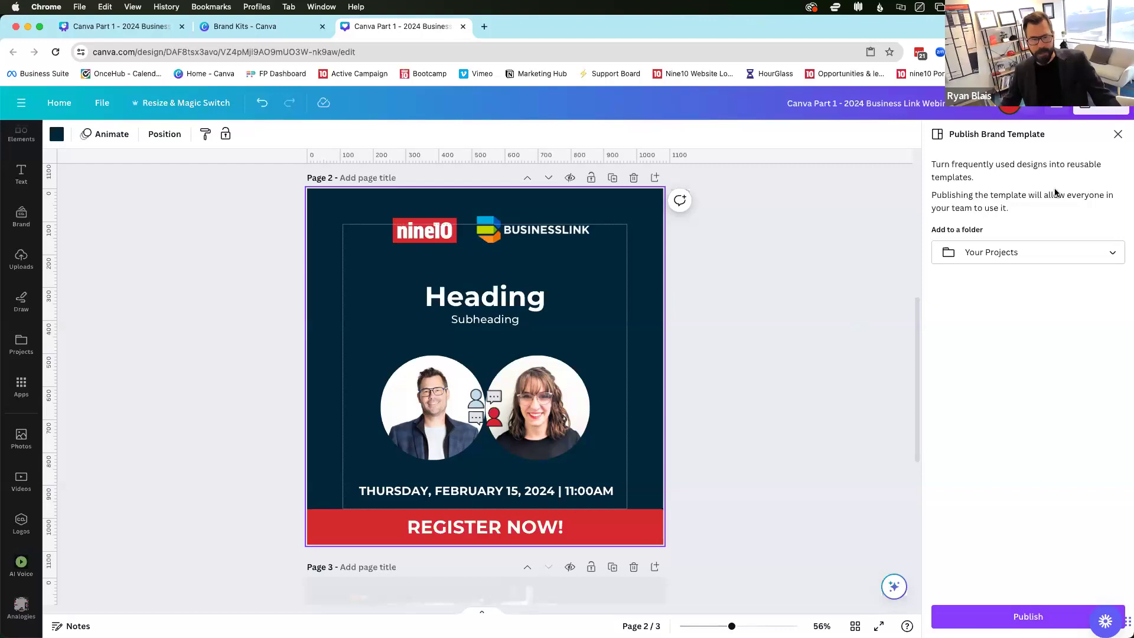
{"action": "left_click", "coordinate": [1119, 135]}
{"action": "scroll", "coordinate": [972, 323], "scroll_direction": "up", "scroll_amount": 1}
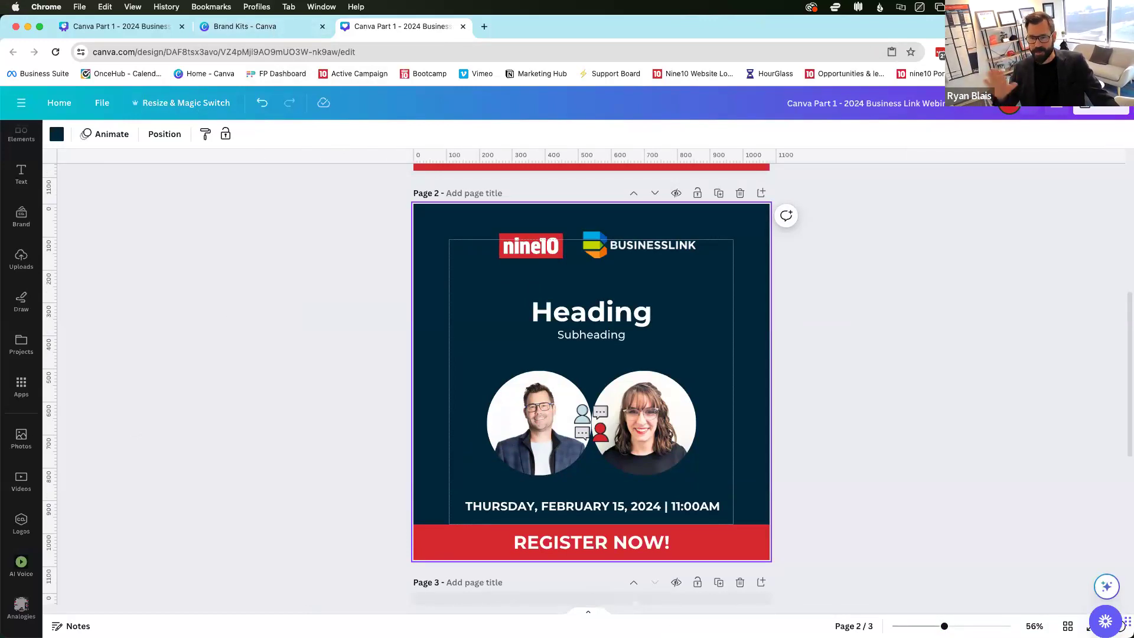
Switch to the webinar series slide deck and present it full screen from the "LET'S TOUR Canva" slide.
{"action": "left_click", "coordinate": [122, 31]}
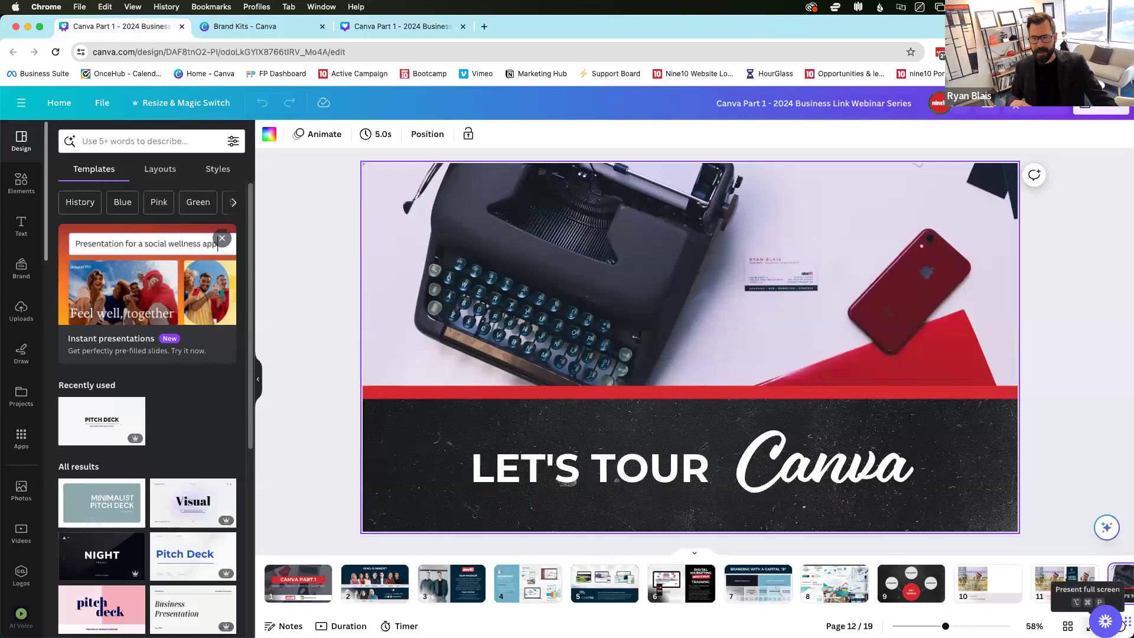
{"action": "key", "text": "alt+super+p"}
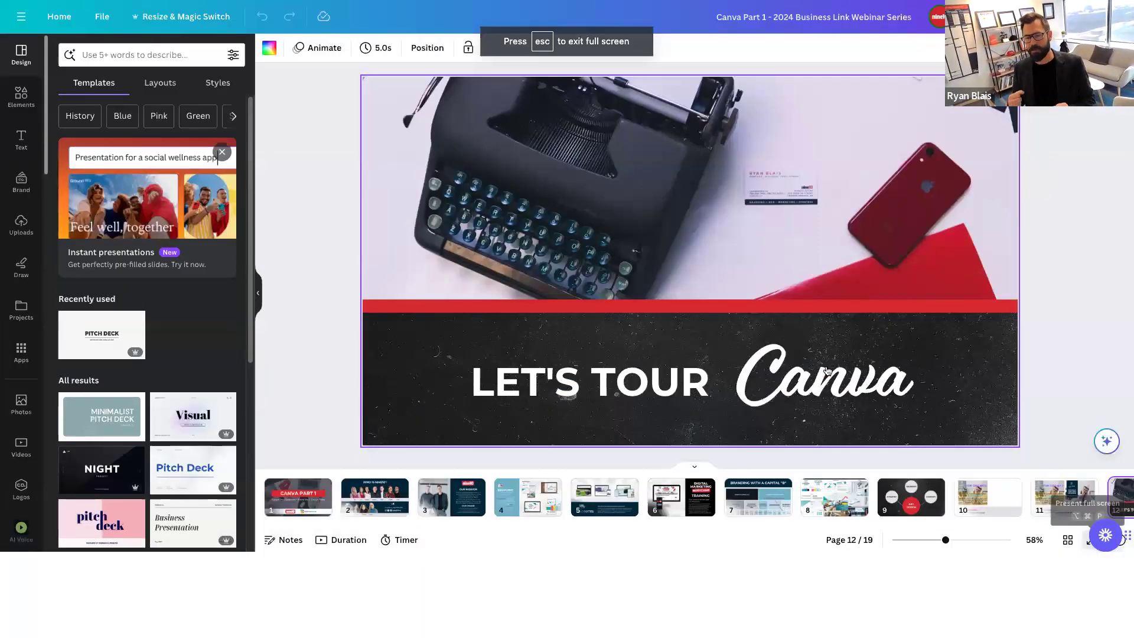